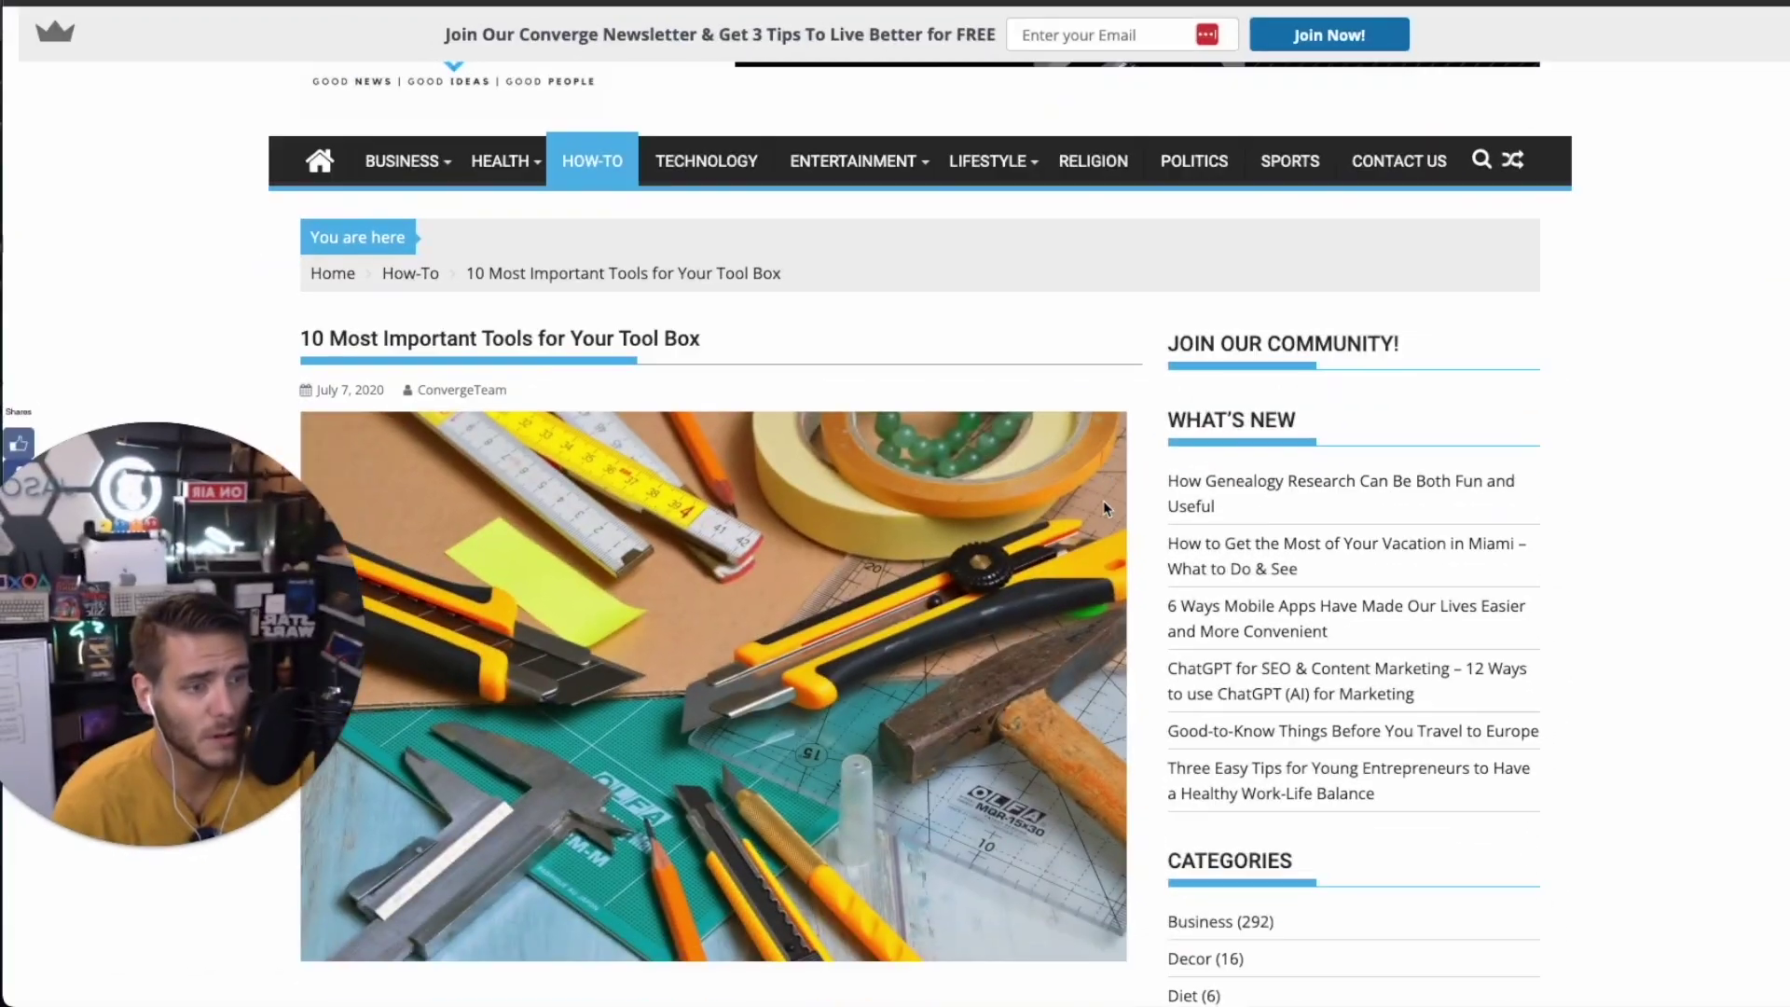
# Select the Converge blog article text from the closing tool links up to its title
pyautogui.scroll(-1, 1104, 502)
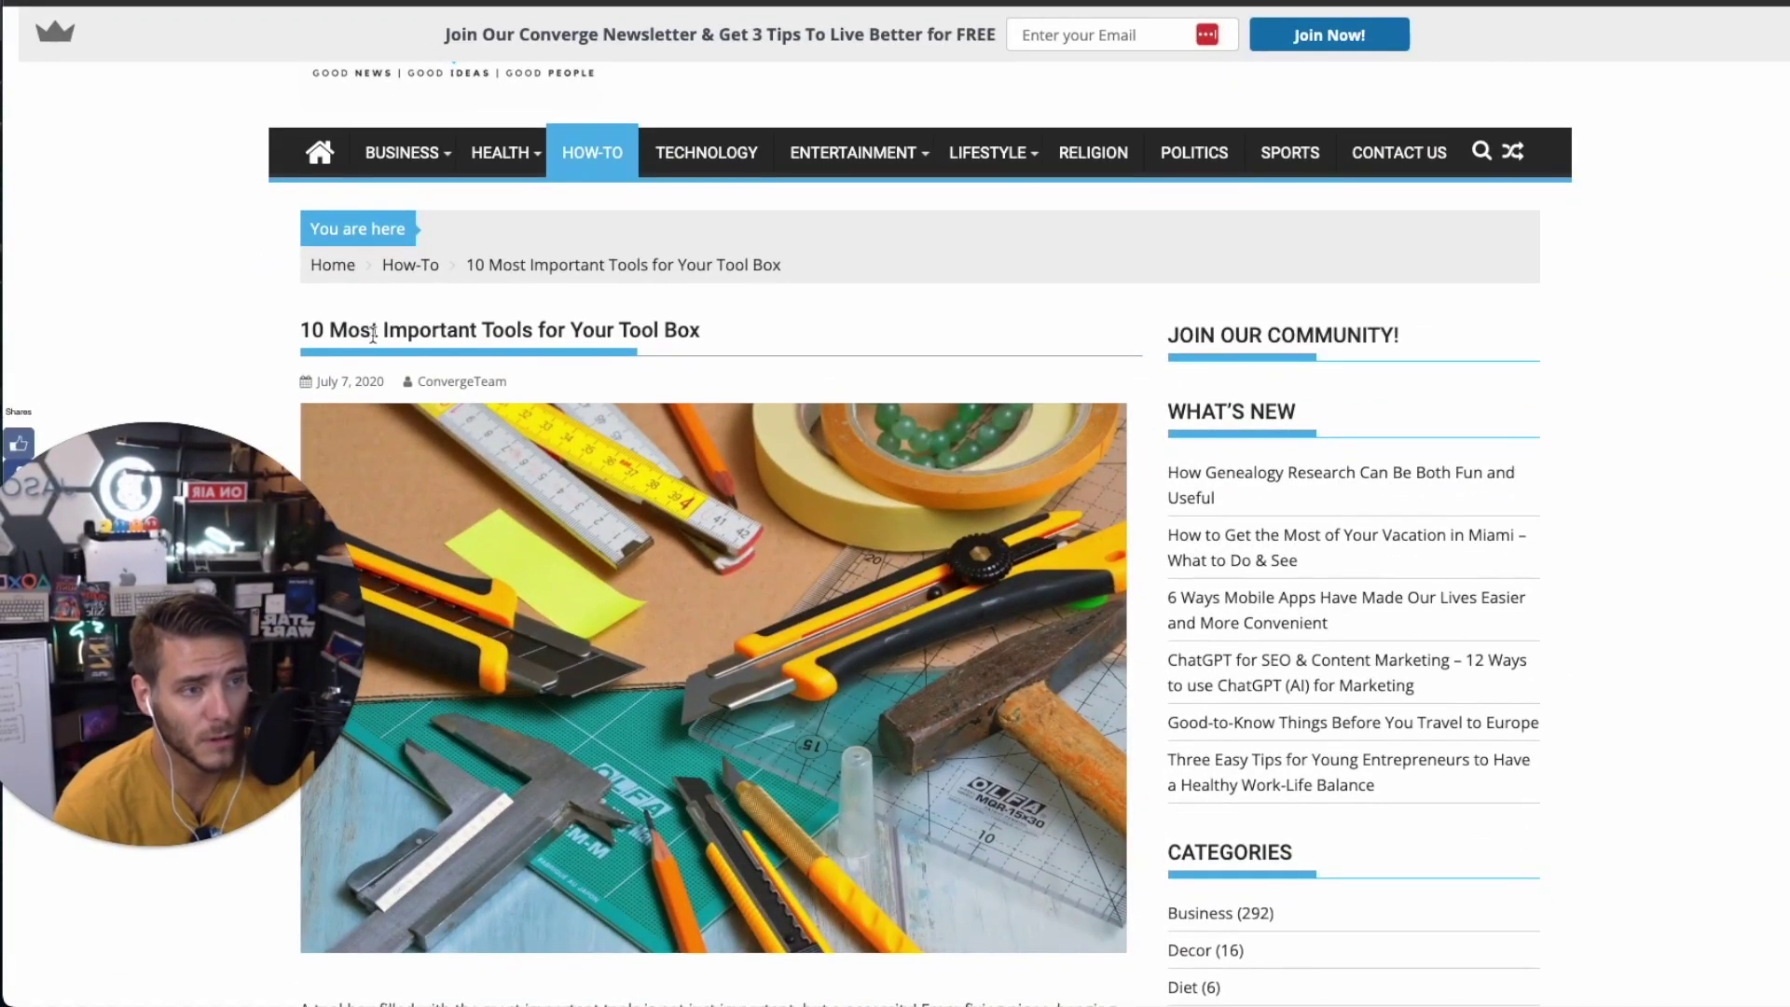
pyautogui.scroll(-20, 542, 332)
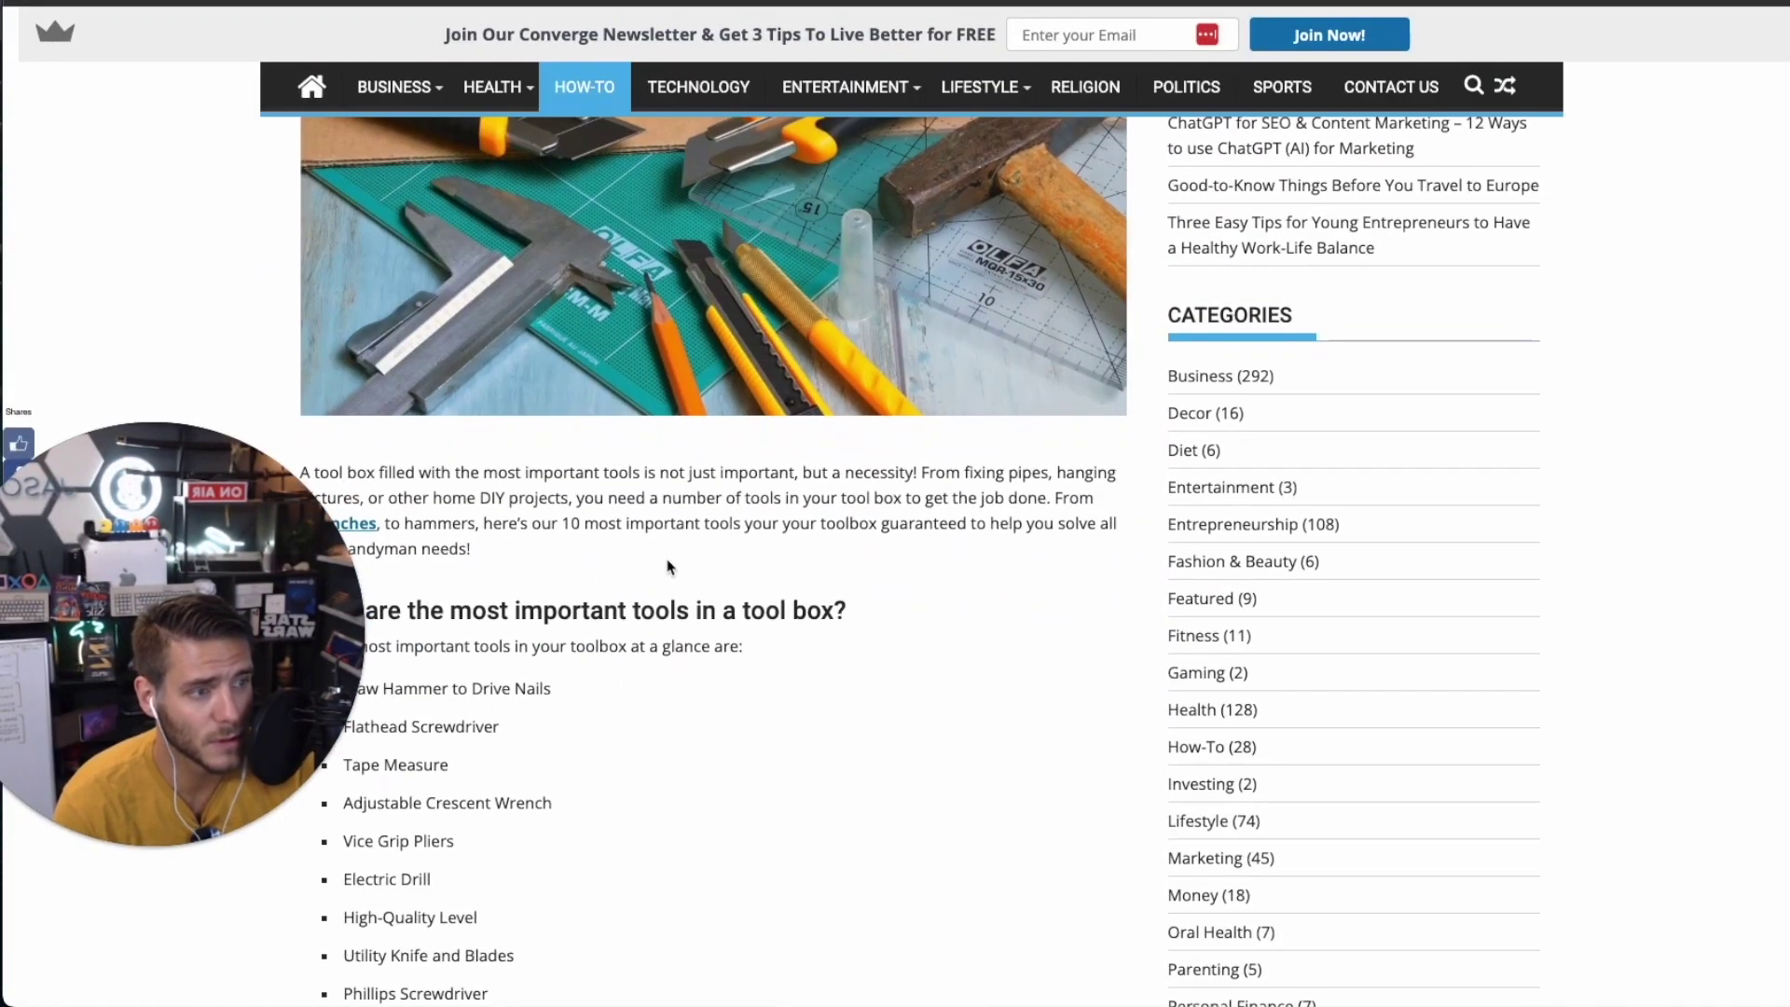
pyautogui.scroll(-20, 669, 568)
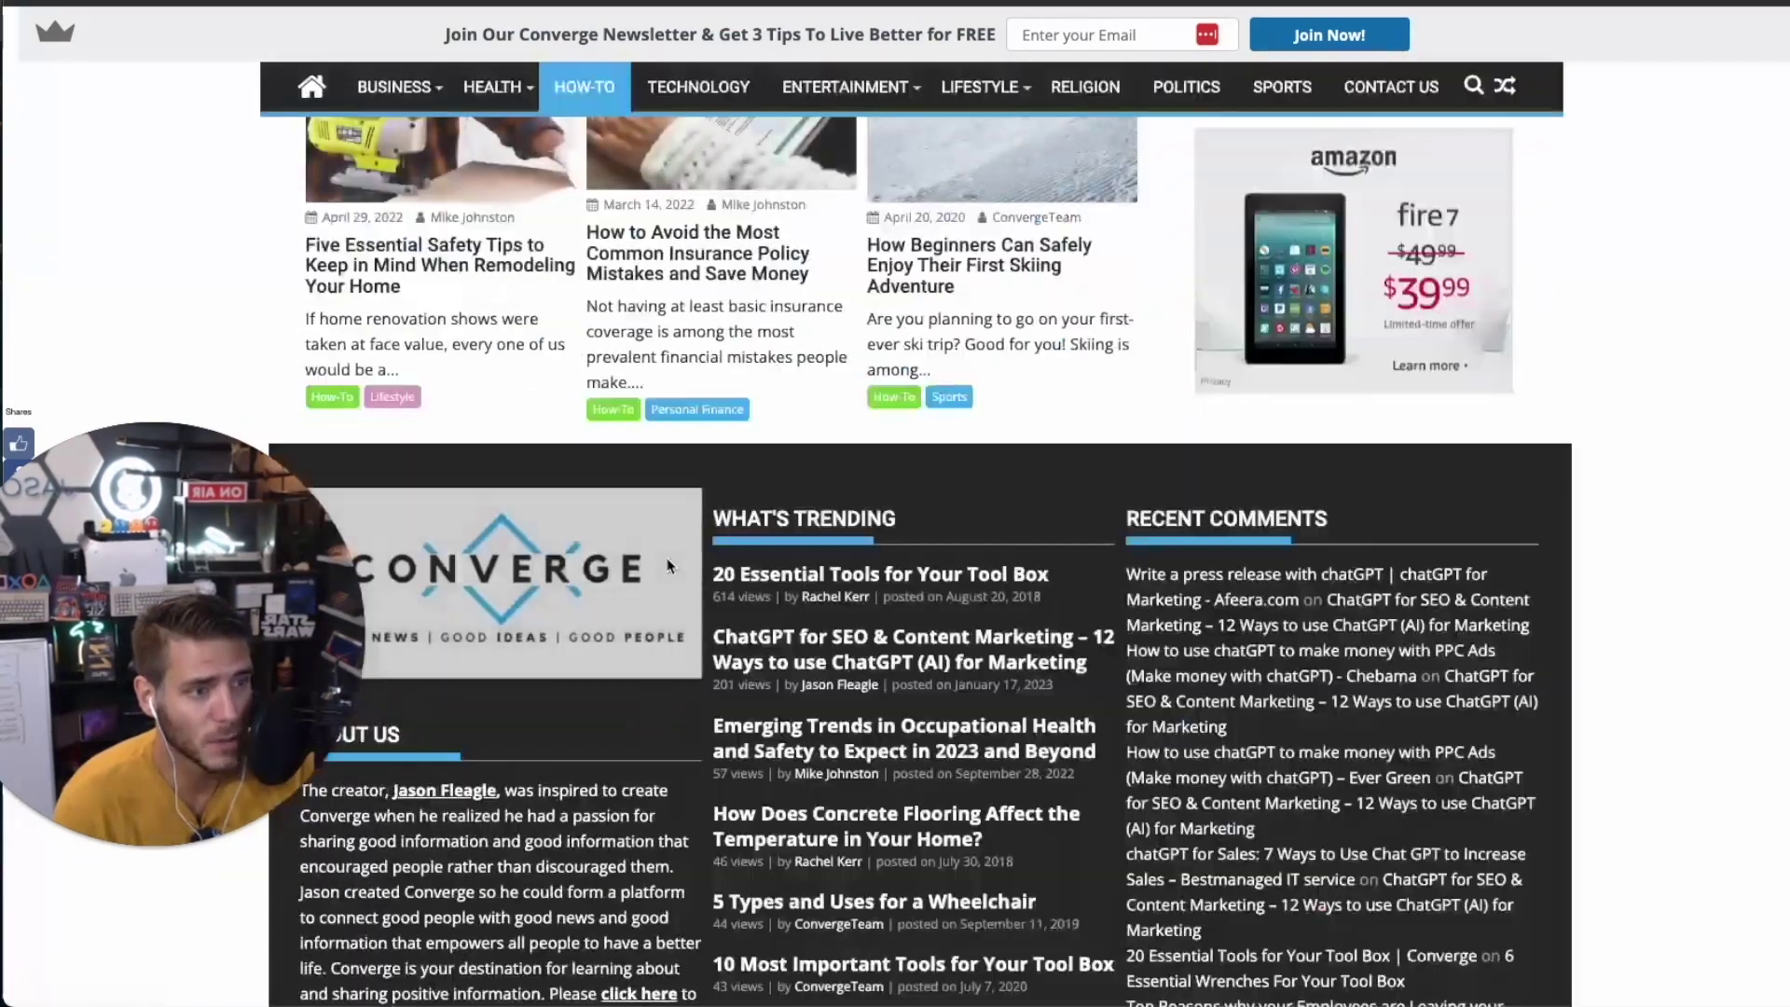
pyautogui.scroll(10, 668, 566)
pyautogui.scroll(8, 668, 566)
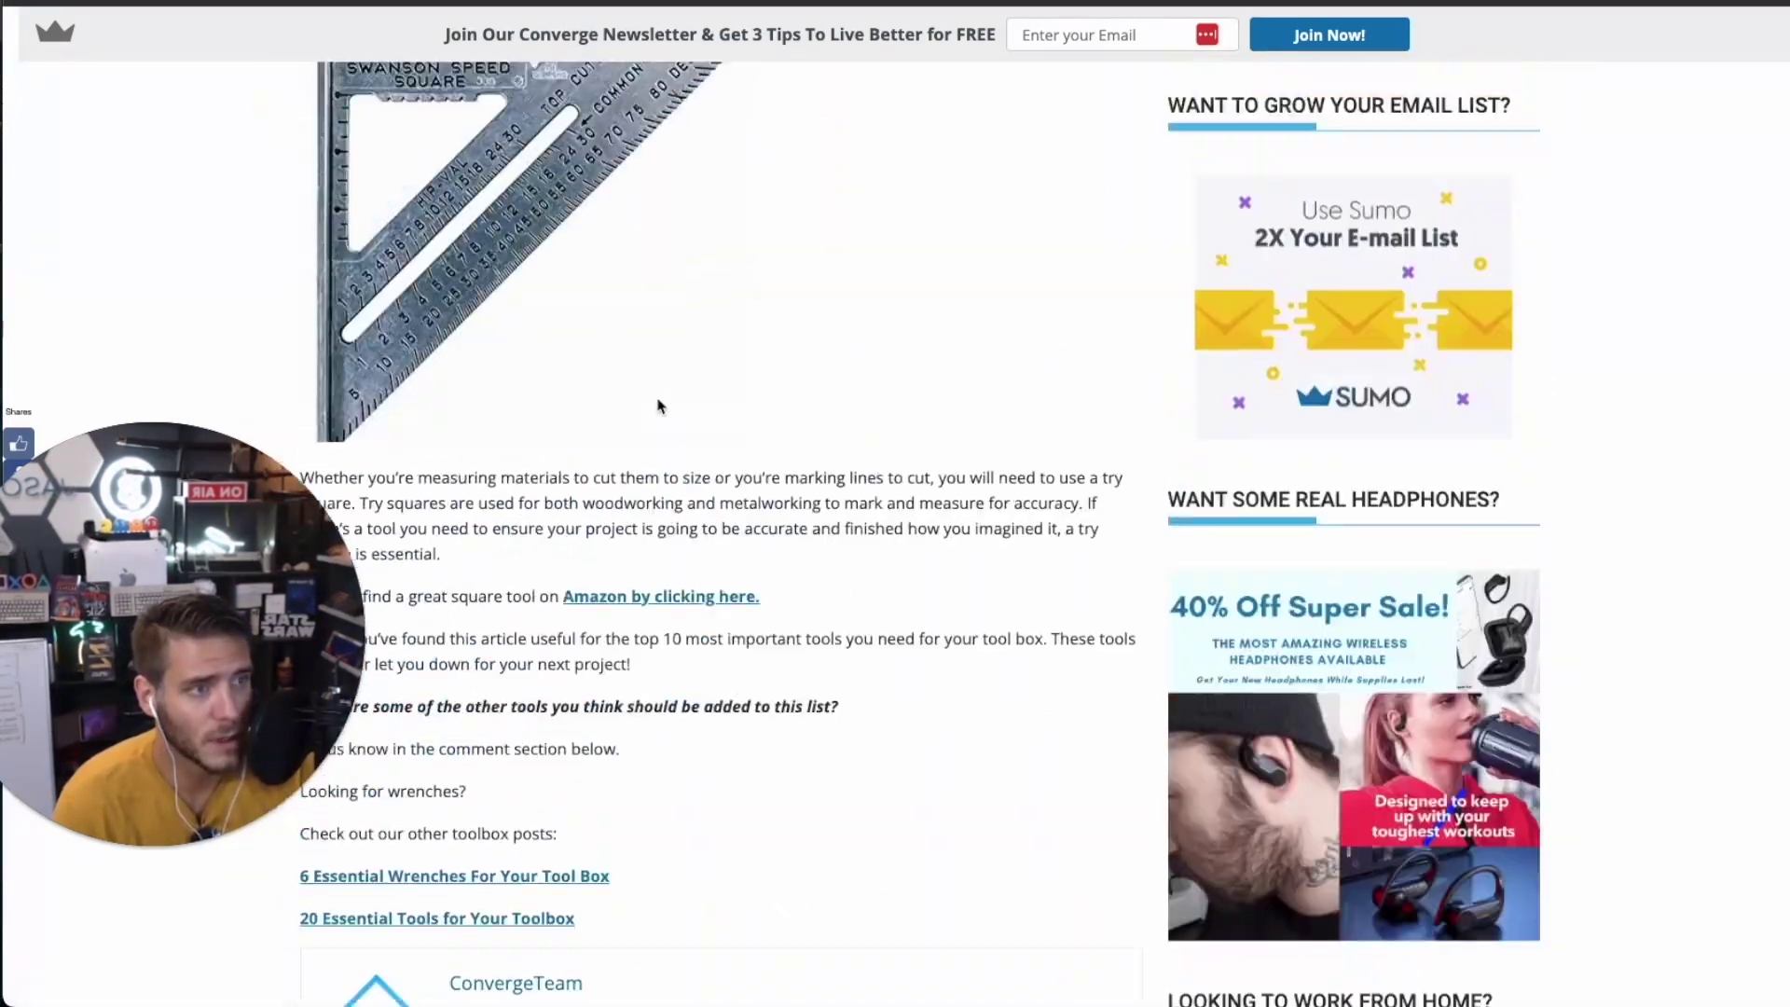
pyautogui.moveTo(566, 849); pyautogui.dragTo(421, 509)
pyautogui.scroll(15, 559, 351)
pyautogui.scroll(20, 616, 368)
pyautogui.scroll(10, 620, 370)
pyautogui.scroll(-5, 412, 434)
pyautogui.scroll(5, 421, 509)
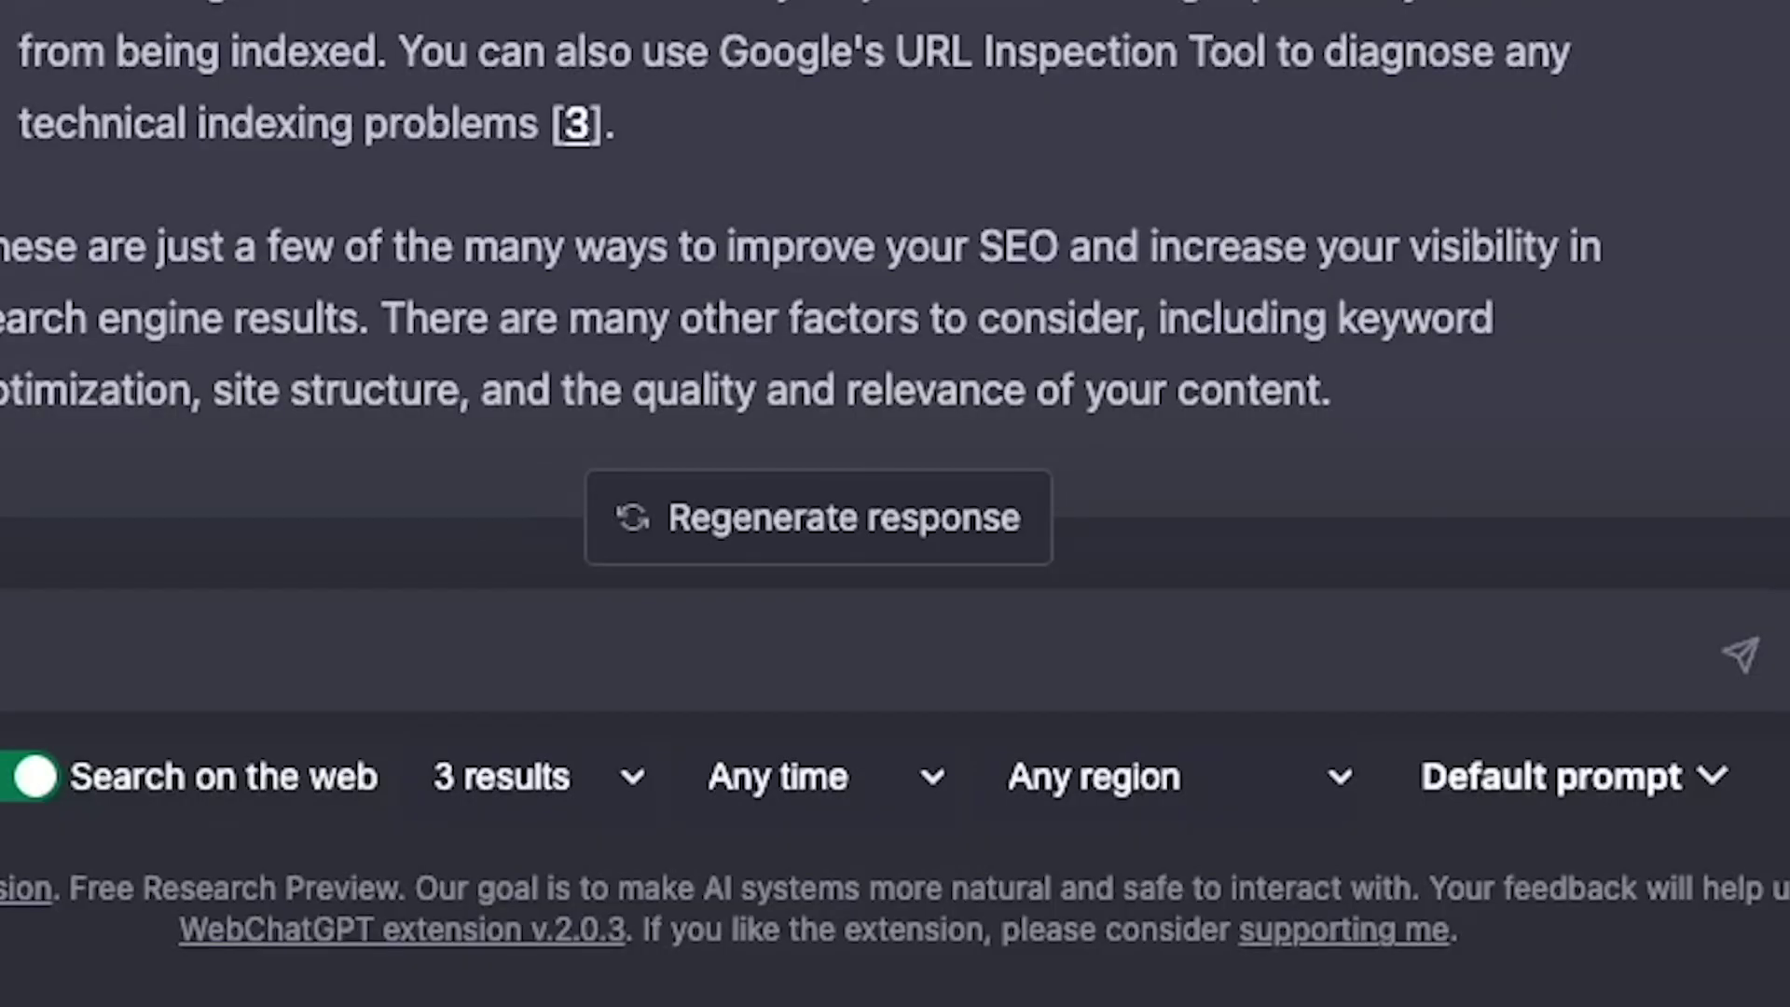
# Ask ChatGPT to optimize the pasted article's titles, headings and content for toolbox keywords
pyautogui.write('u optimize the titles, headings, and content for SEO based on tol')
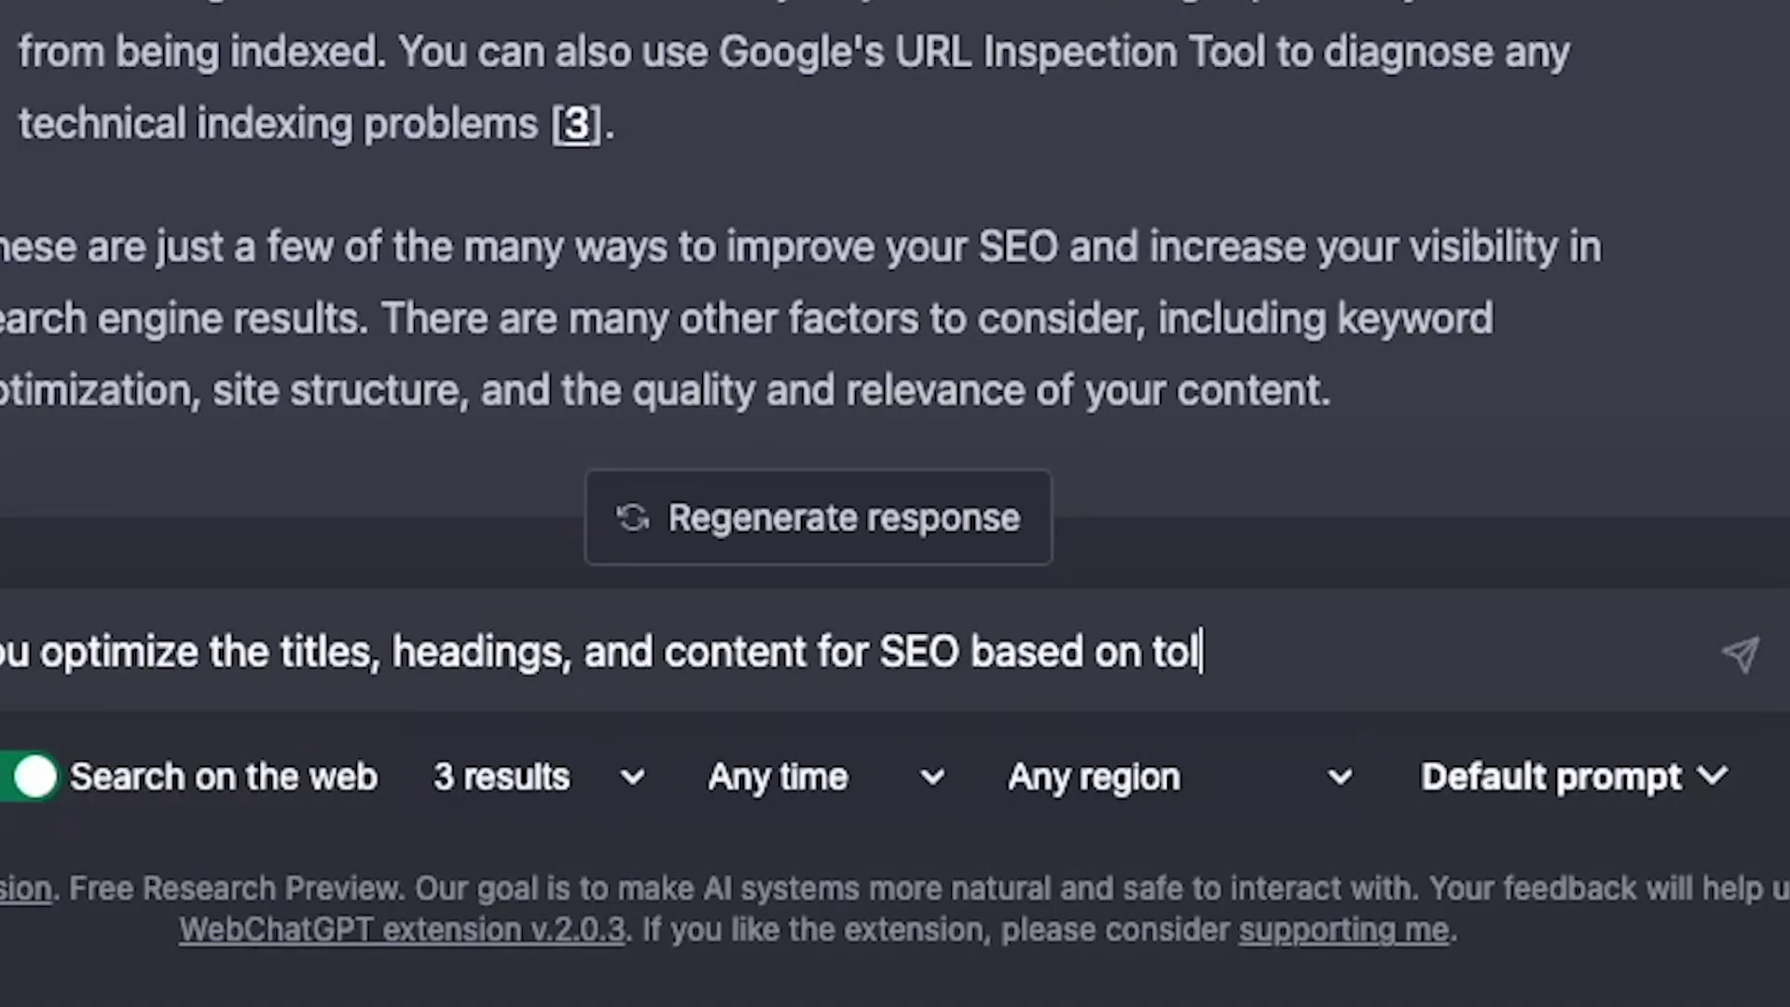
pyautogui.press('BackSpace')
pyautogui.write('olbox keywords?')
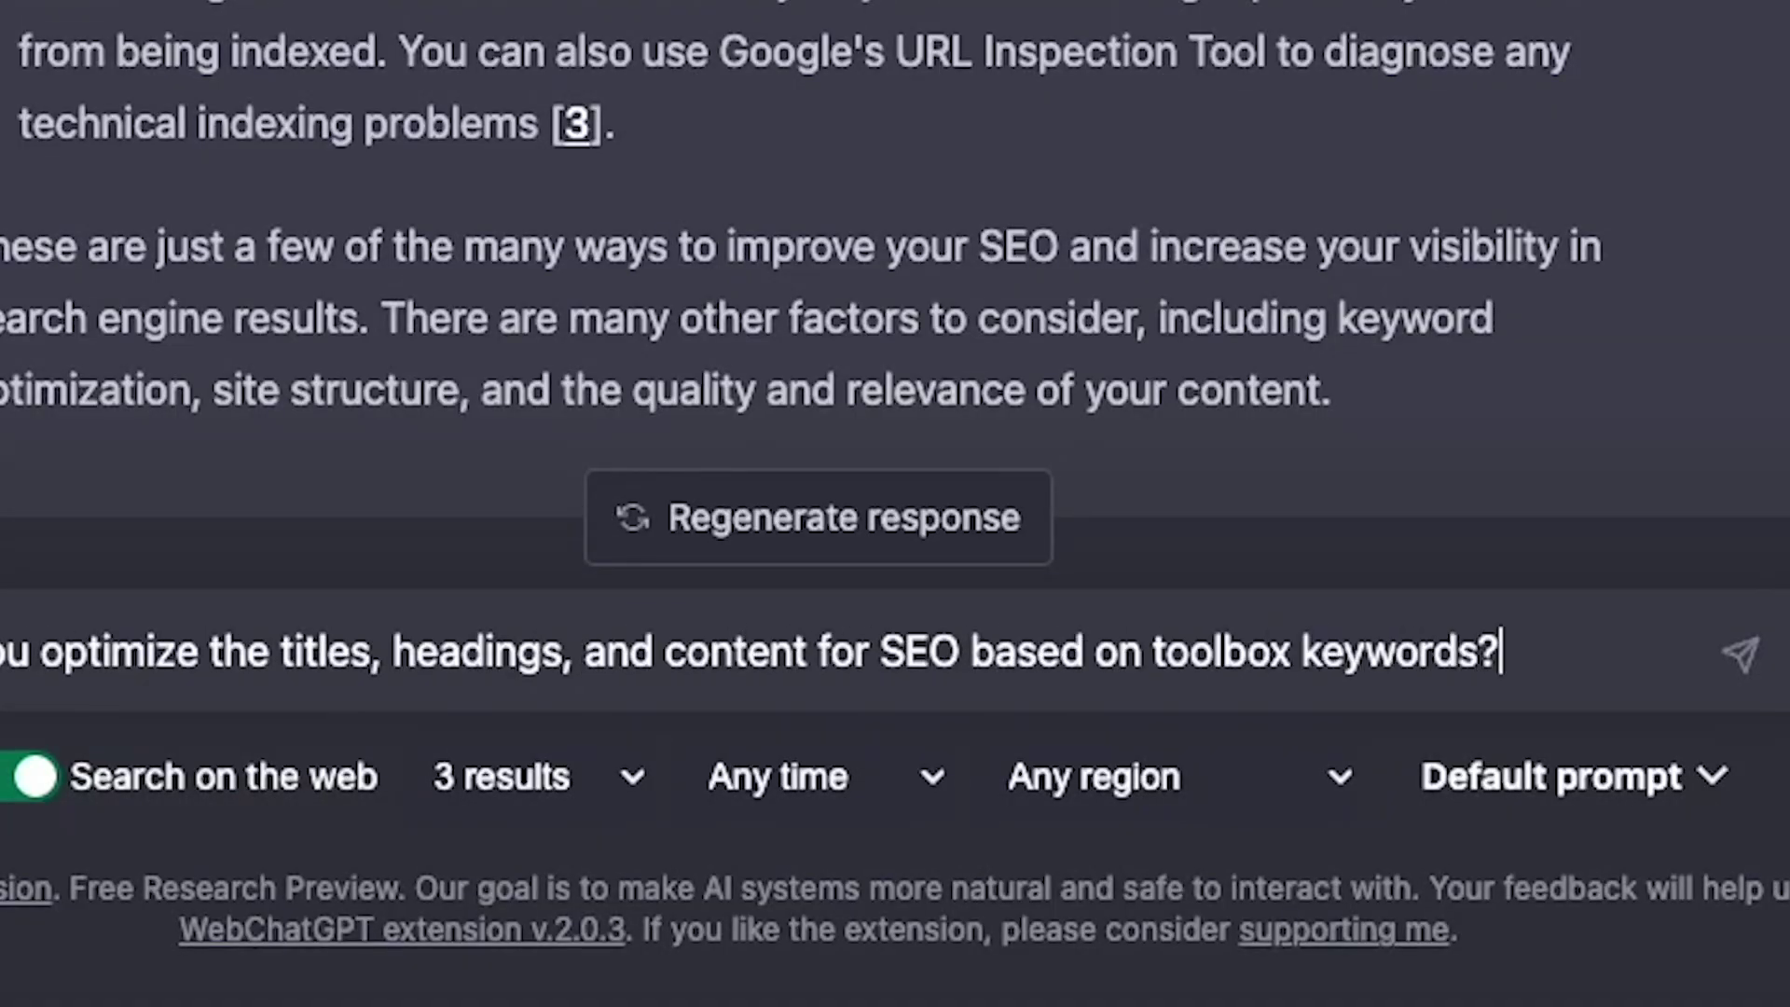
pyautogui.press('Return')
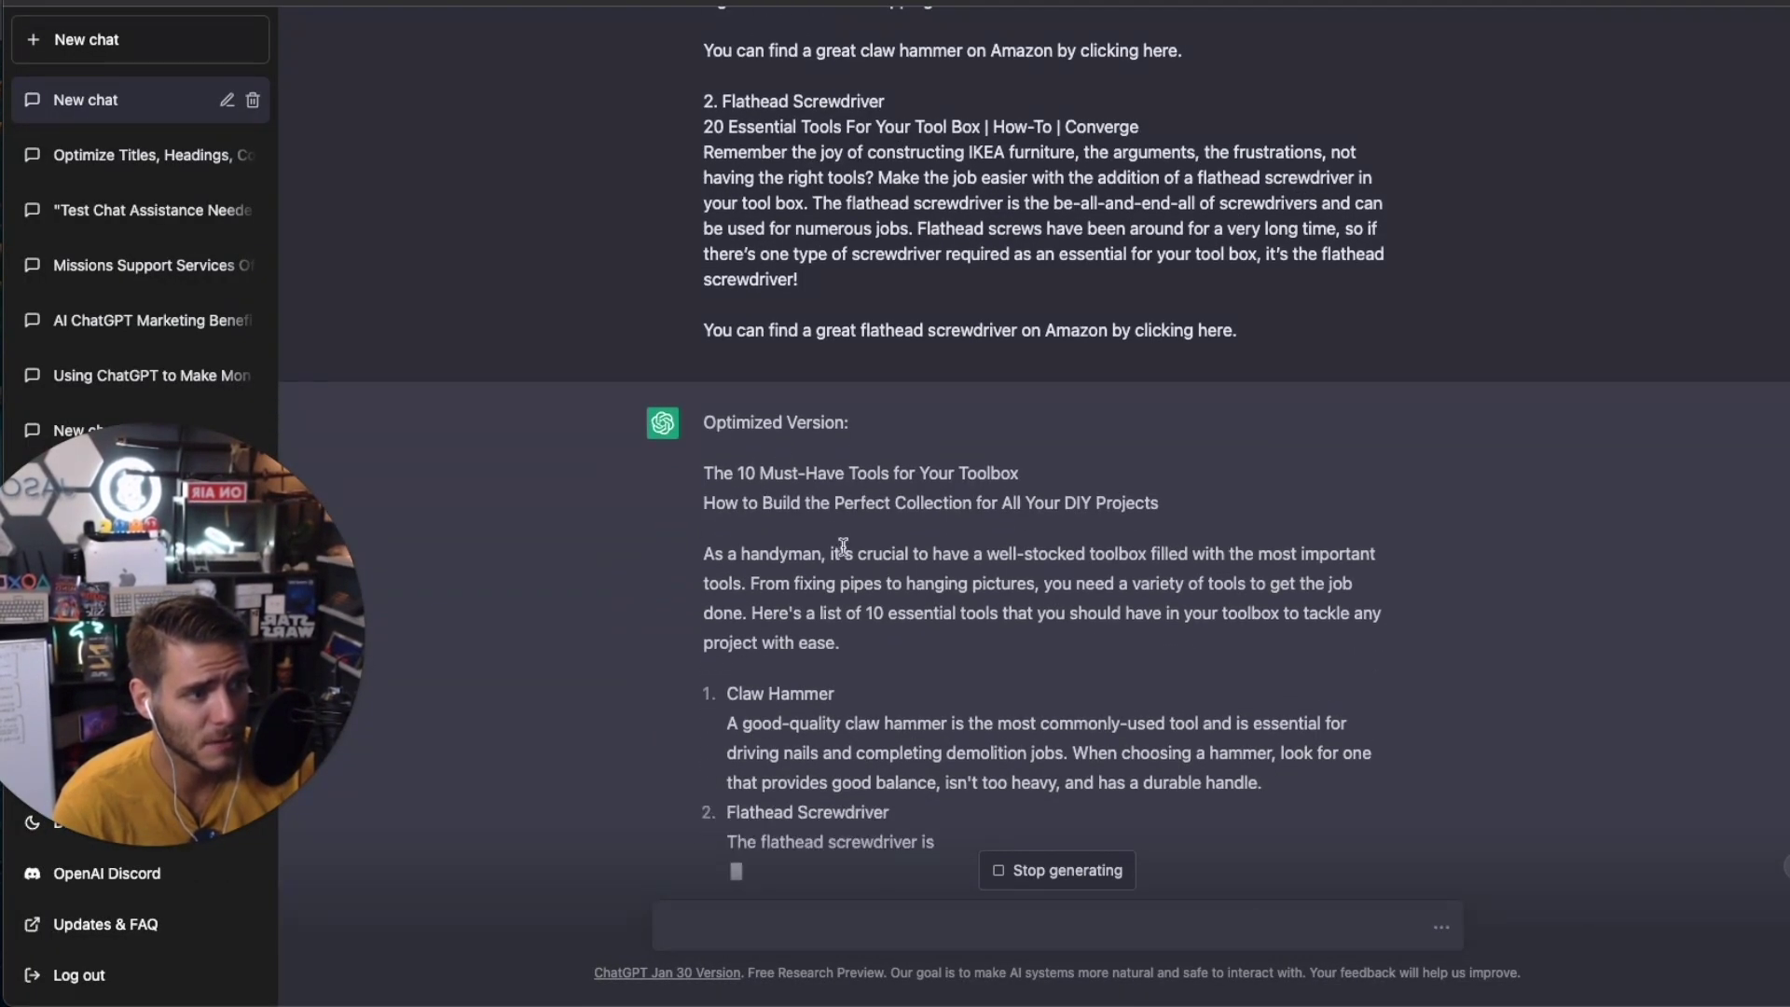
# Review the rewrite 'The 10 Must-Have Tools for Your Toolbox' and ready the message box
pyautogui.scroll(1, 969, 515)
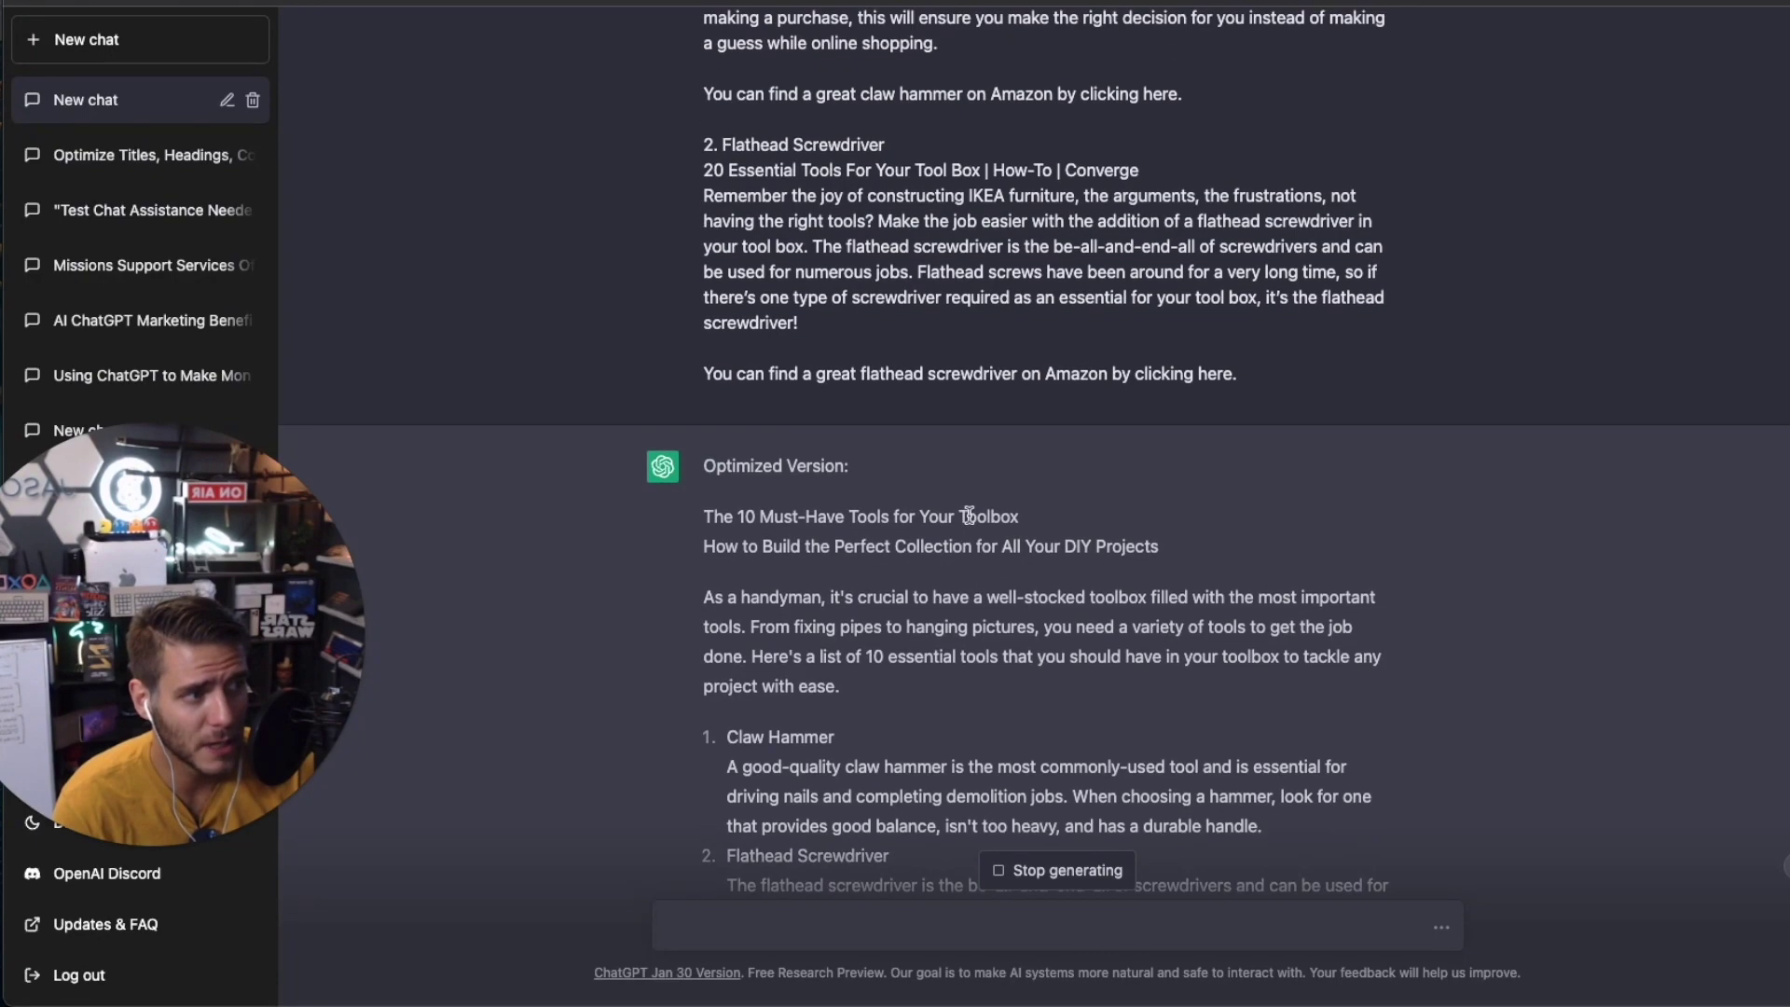
pyautogui.scroll(8, 970, 515)
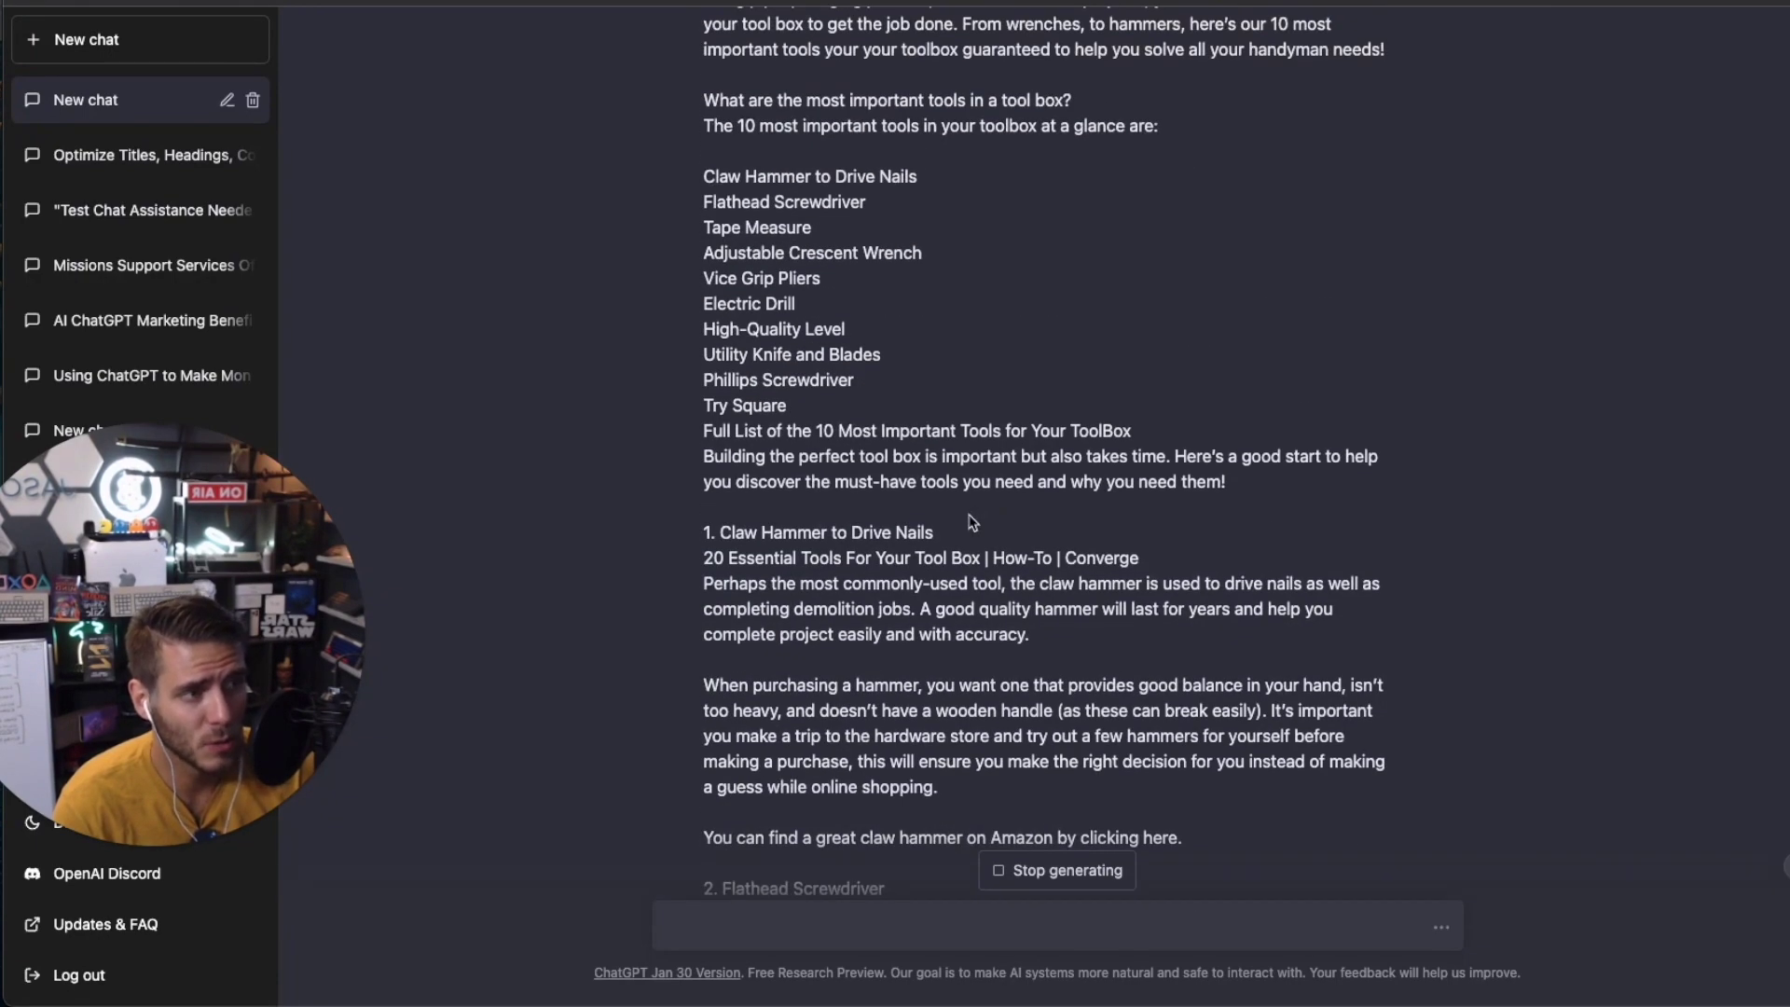
pyautogui.scroll(-10, 969, 522)
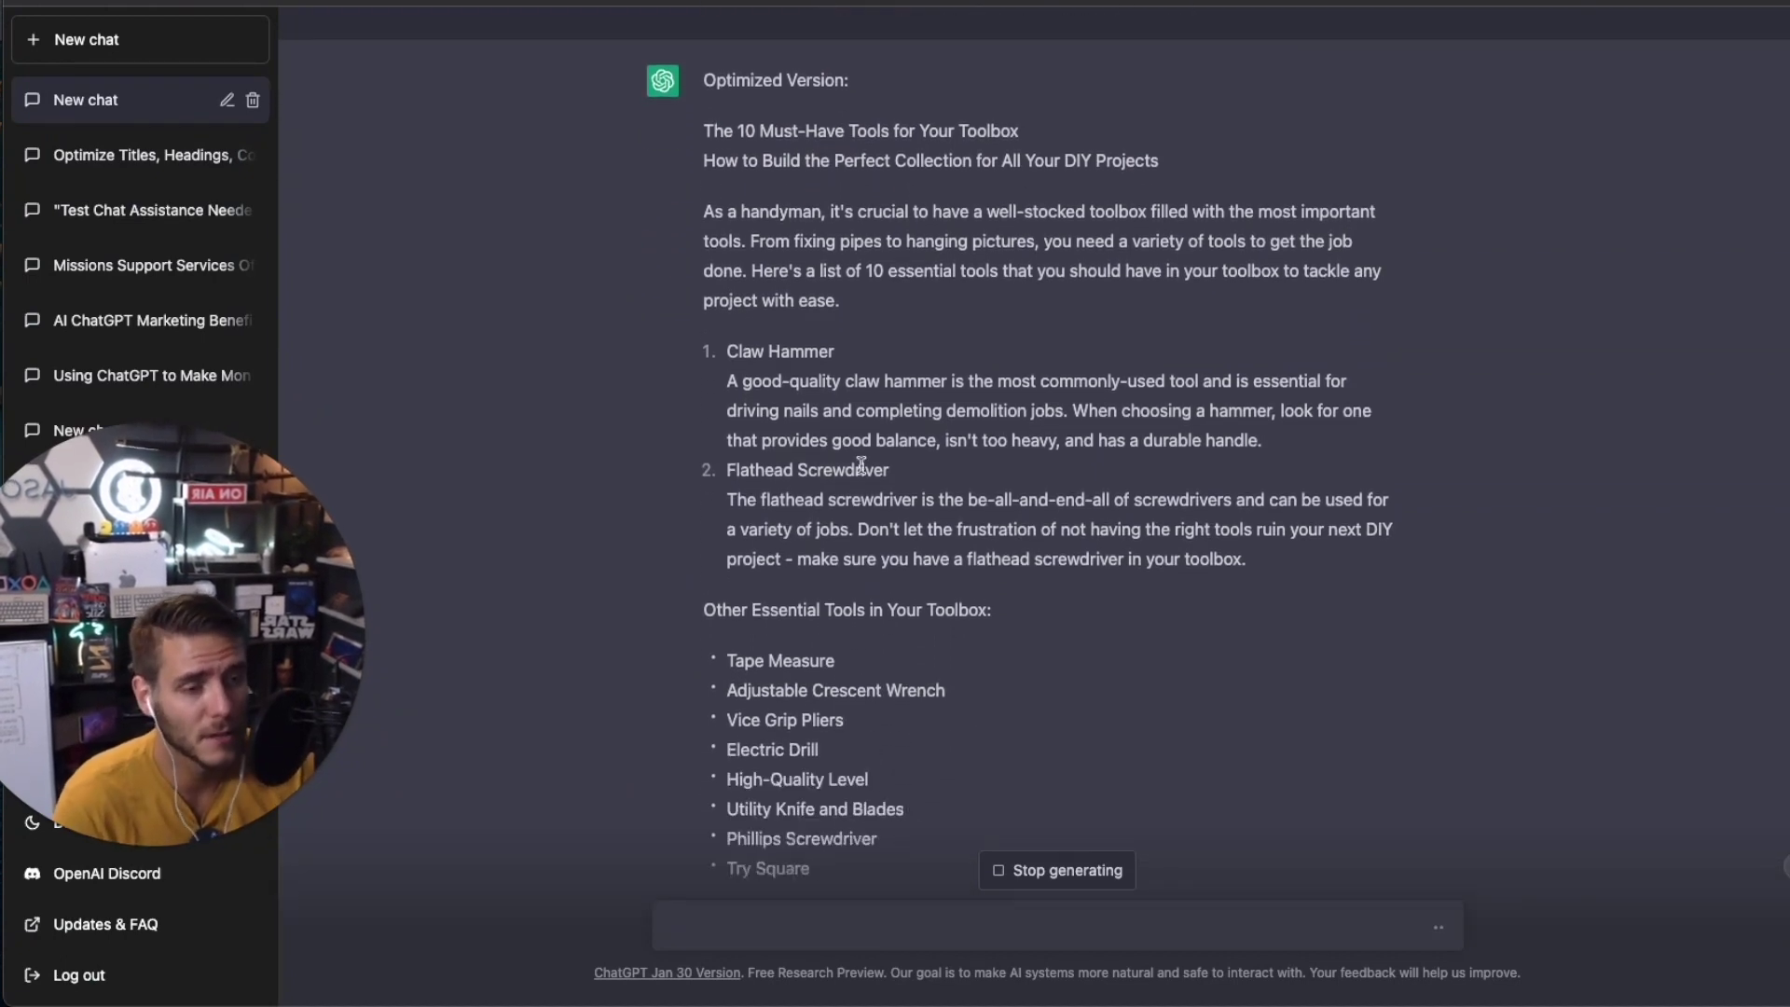
pyautogui.scroll(5, 860, 463)
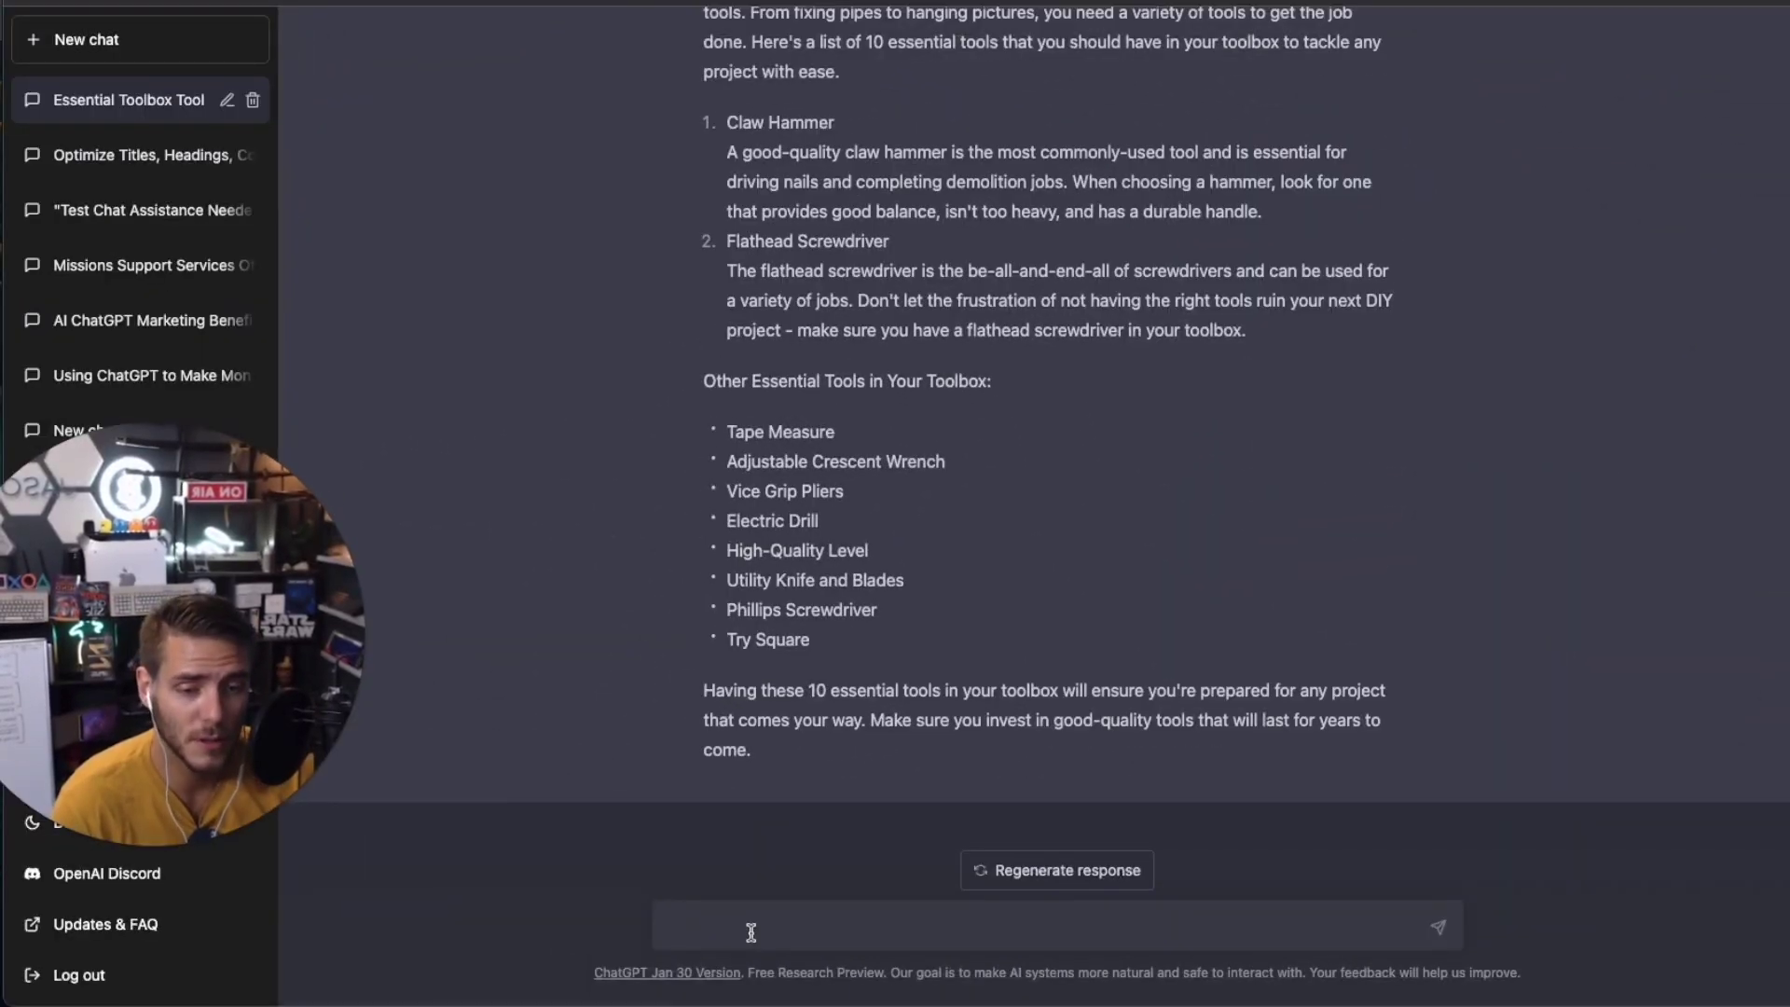
pyautogui.click(752, 932)
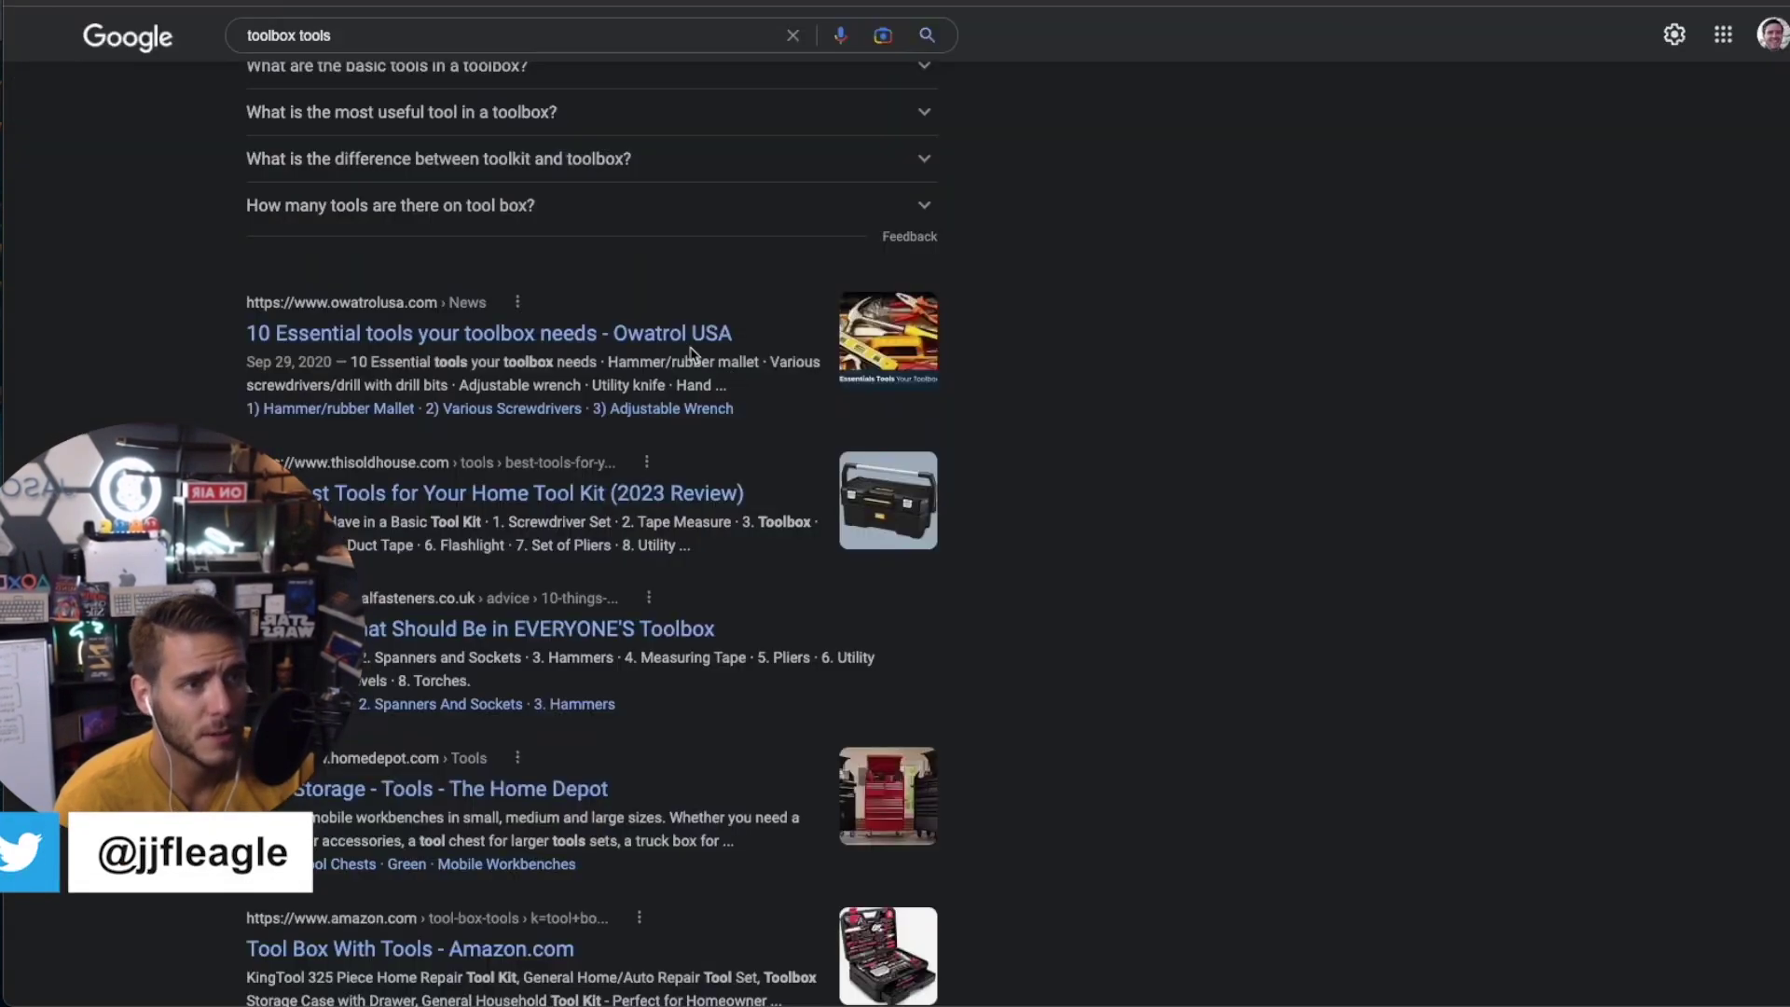
# Open the Owatrol article '10 Essential tools your toolbox needs' and select the whole page
pyautogui.scroll(-1, 391, 289)
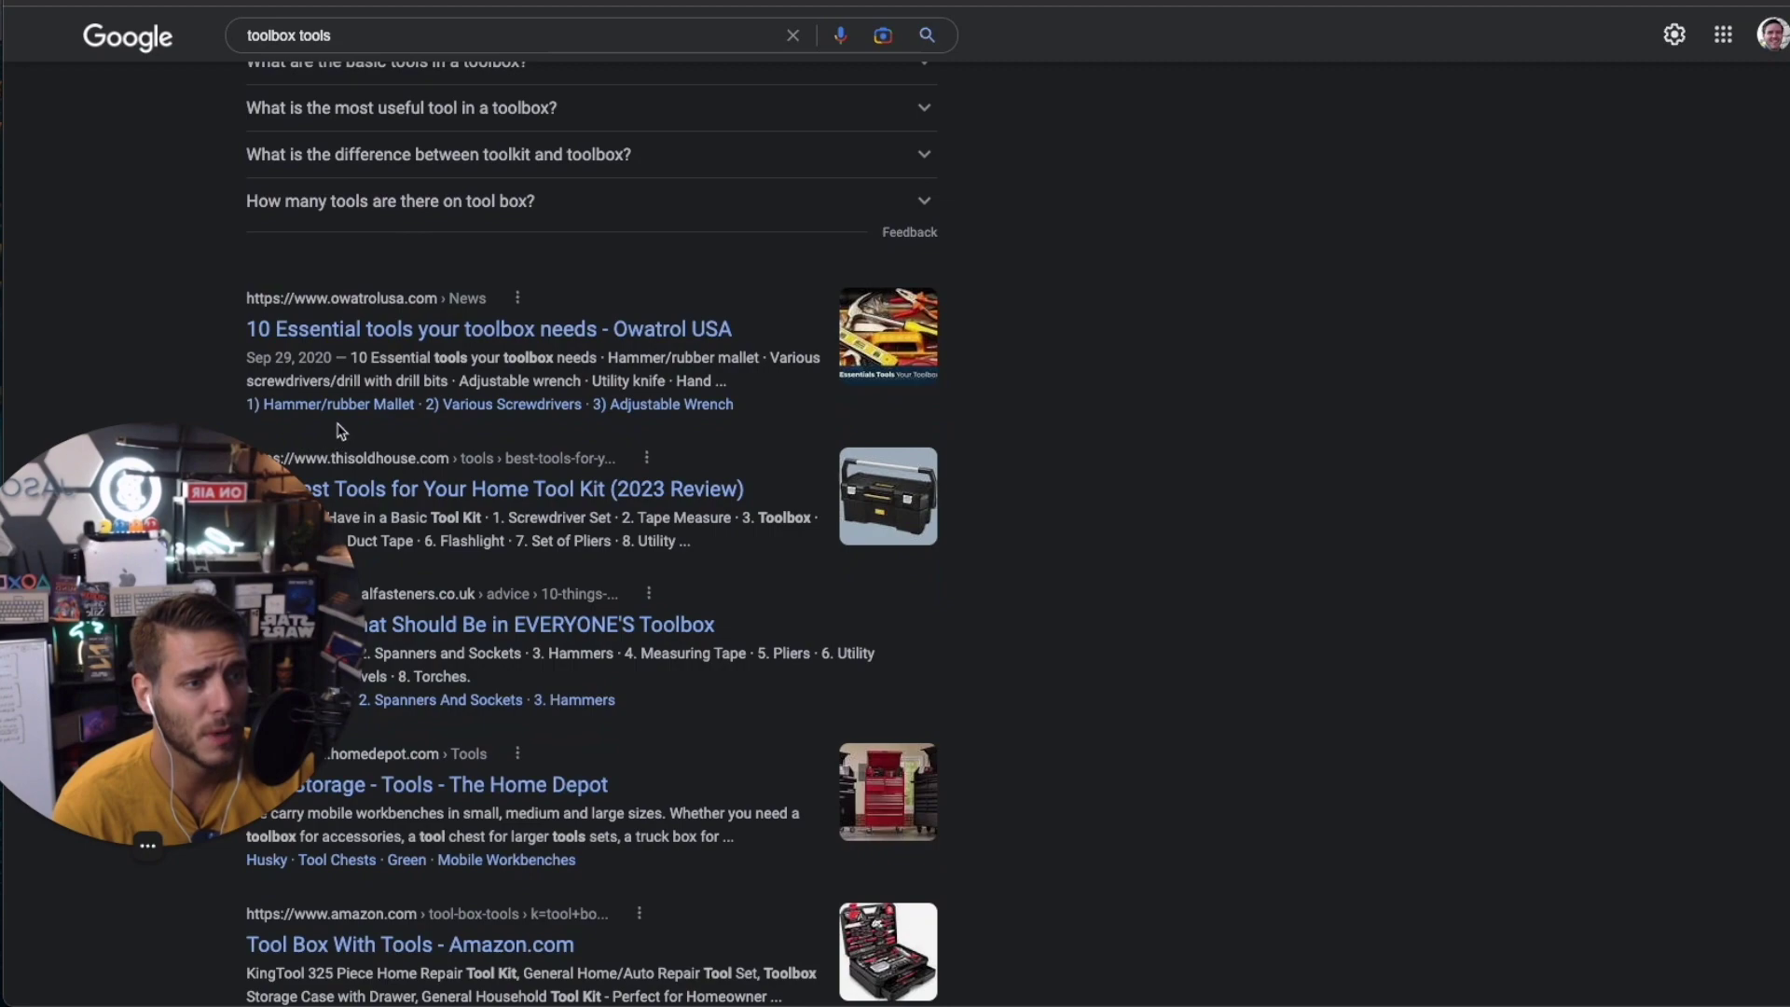
pyautogui.click(519, 331)
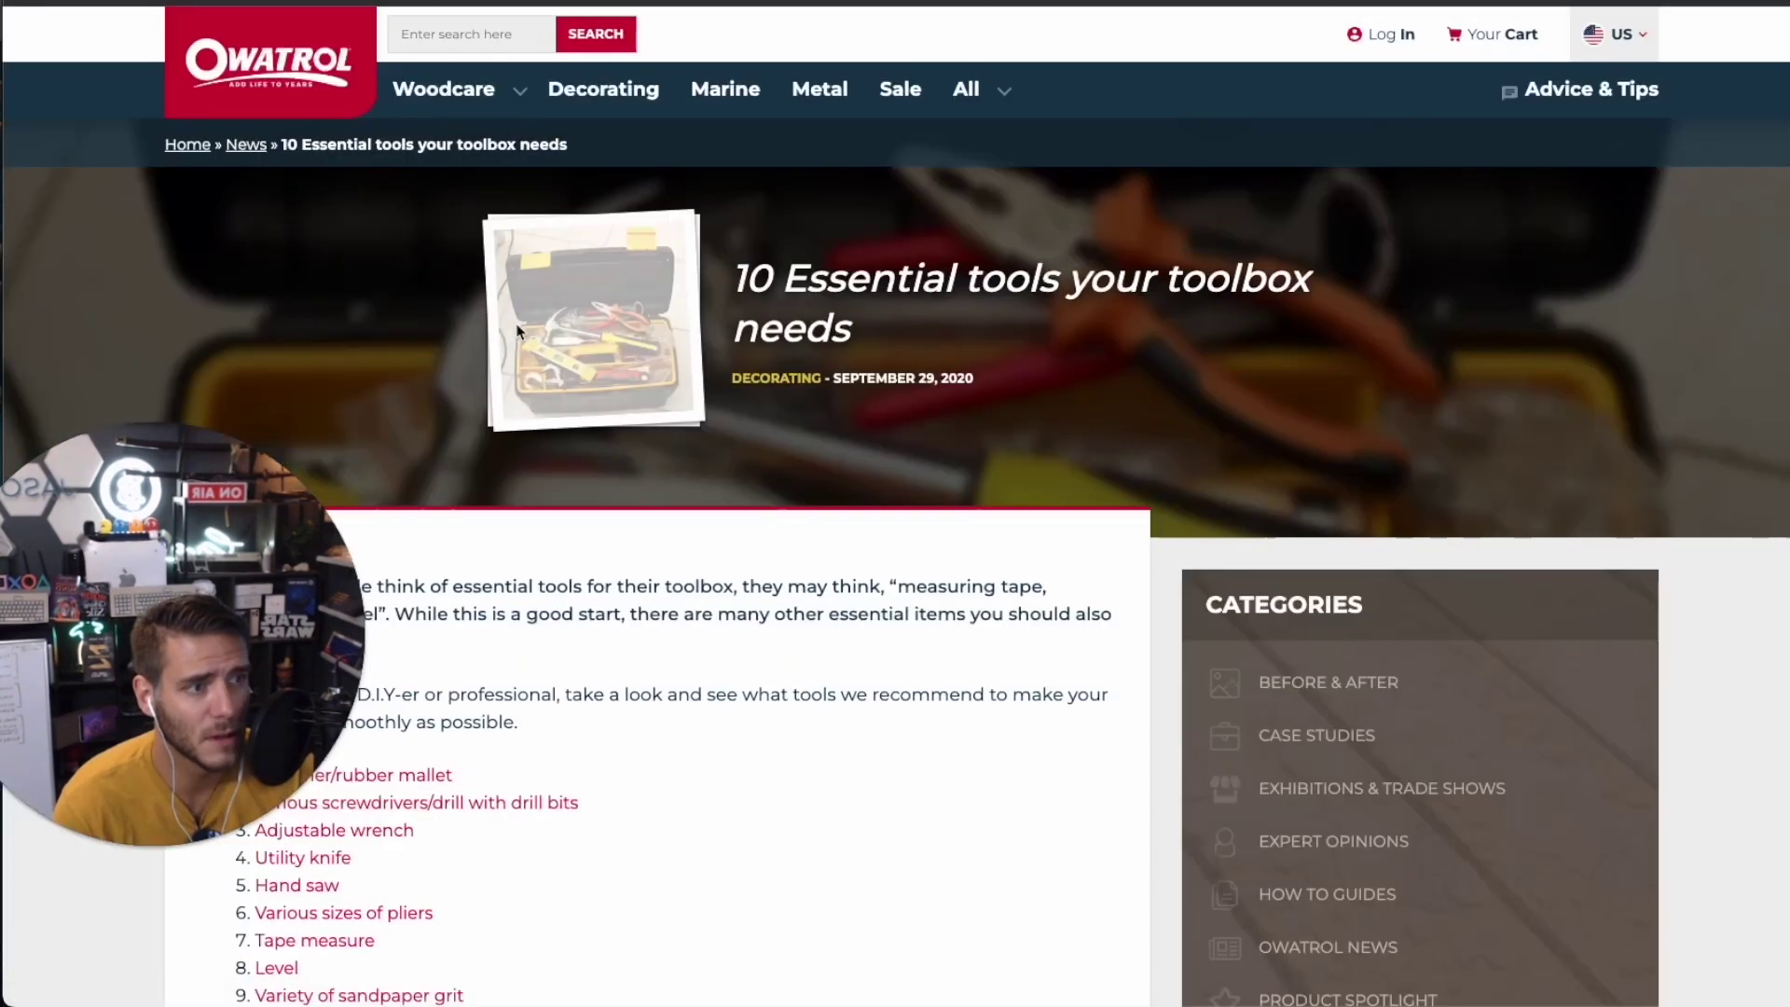
pyautogui.scroll(-12, 774, 448)
pyautogui.hotkey('ctrl', 'a')
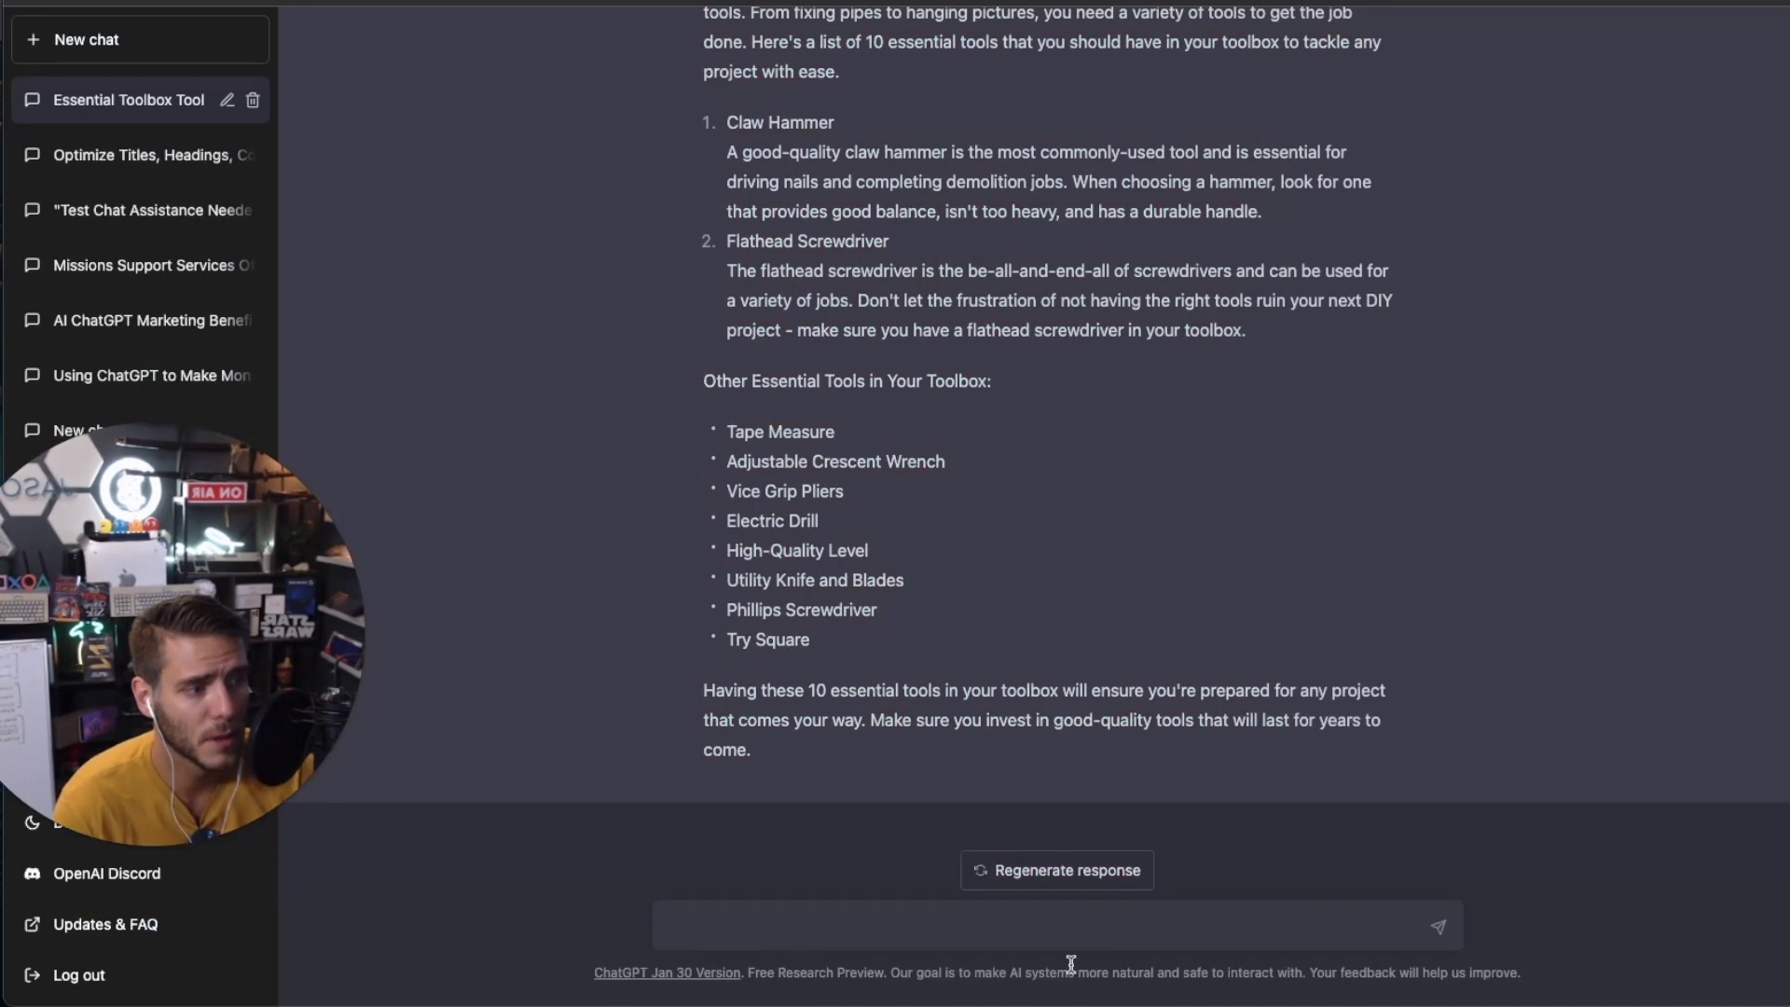
# Ask for the top keywords in the pasted Owatrol article and select the returned 10-keyword list
pyautogui.write('what are the top keywords in this article?')
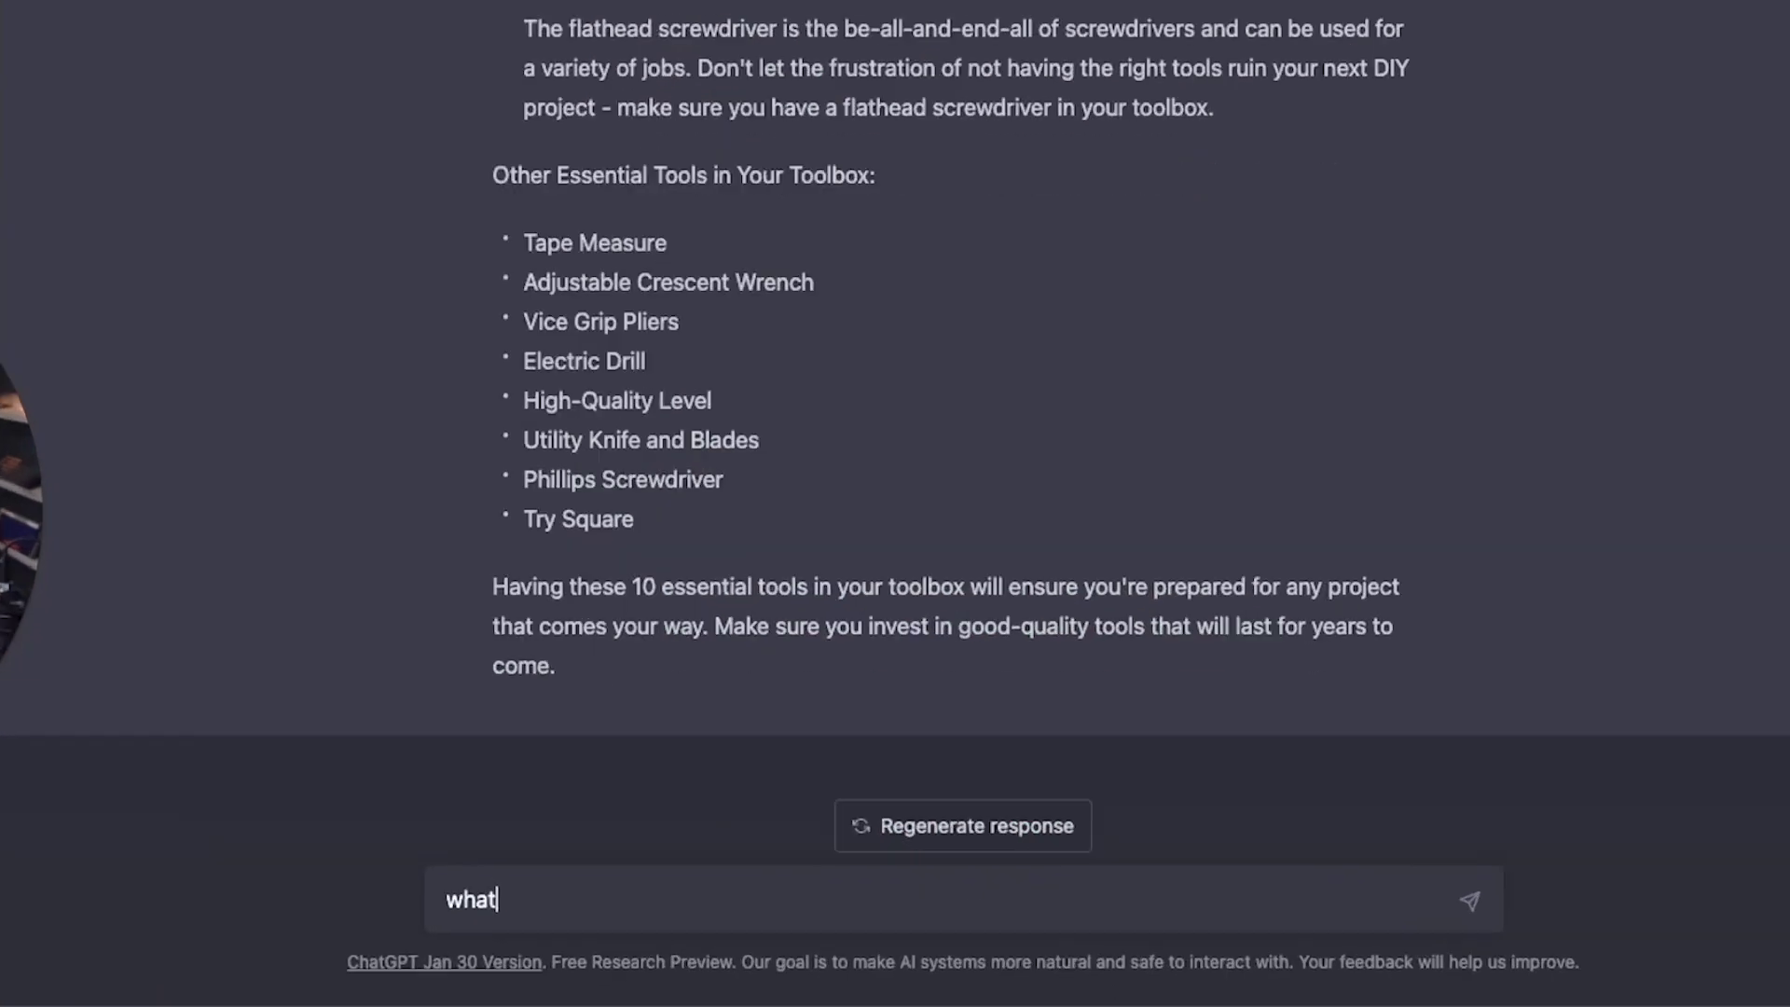
pyautogui.hotkey('shift', 'Return')
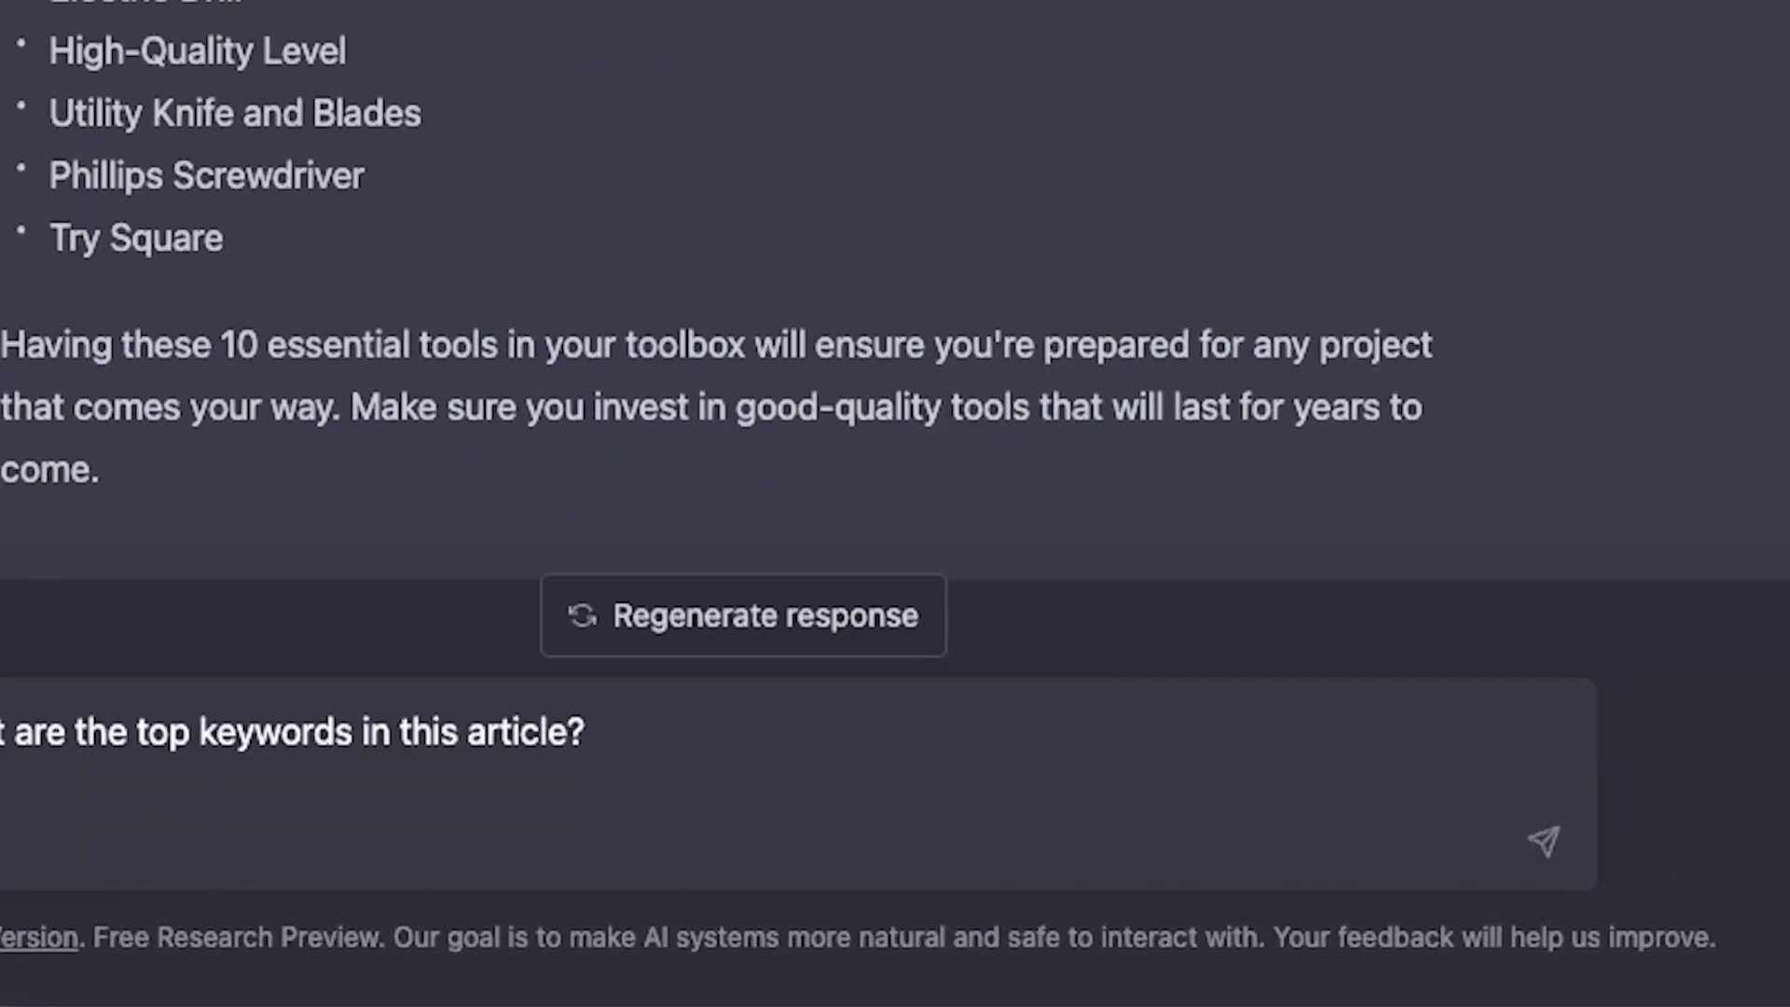
pyautogui.hotkey('ctrl', 'v')
pyautogui.press('Return')
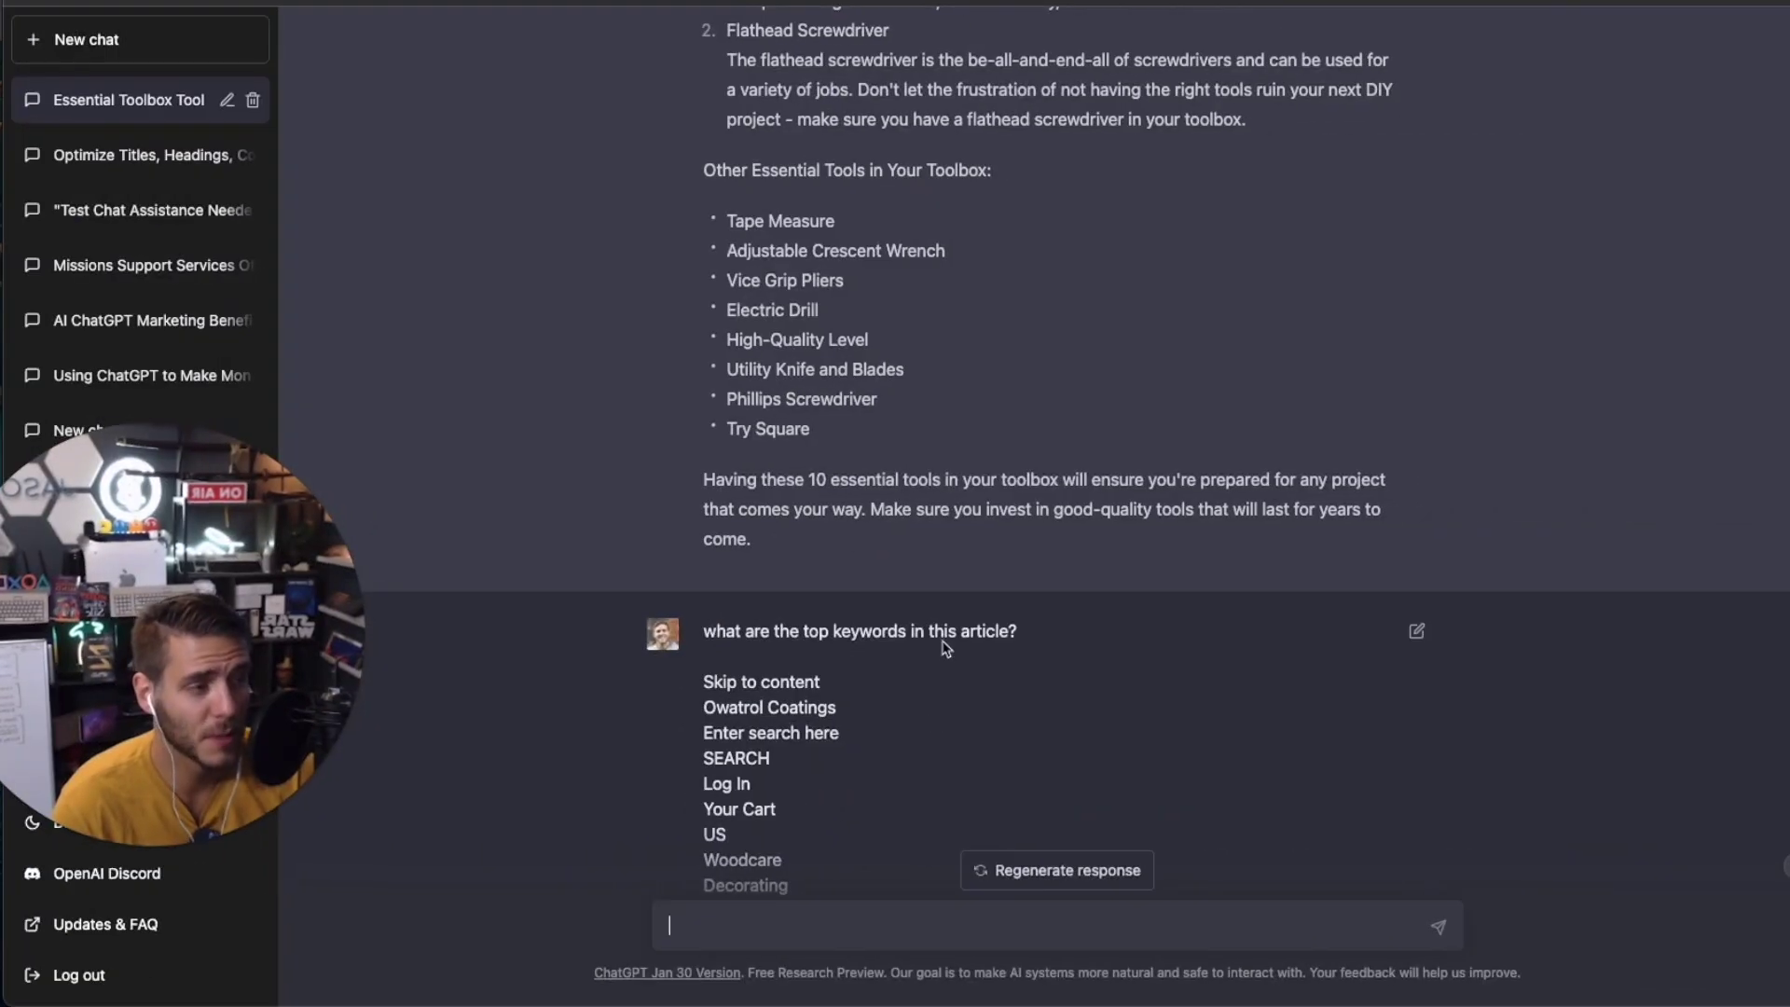
pyautogui.scroll(-20, 946, 648)
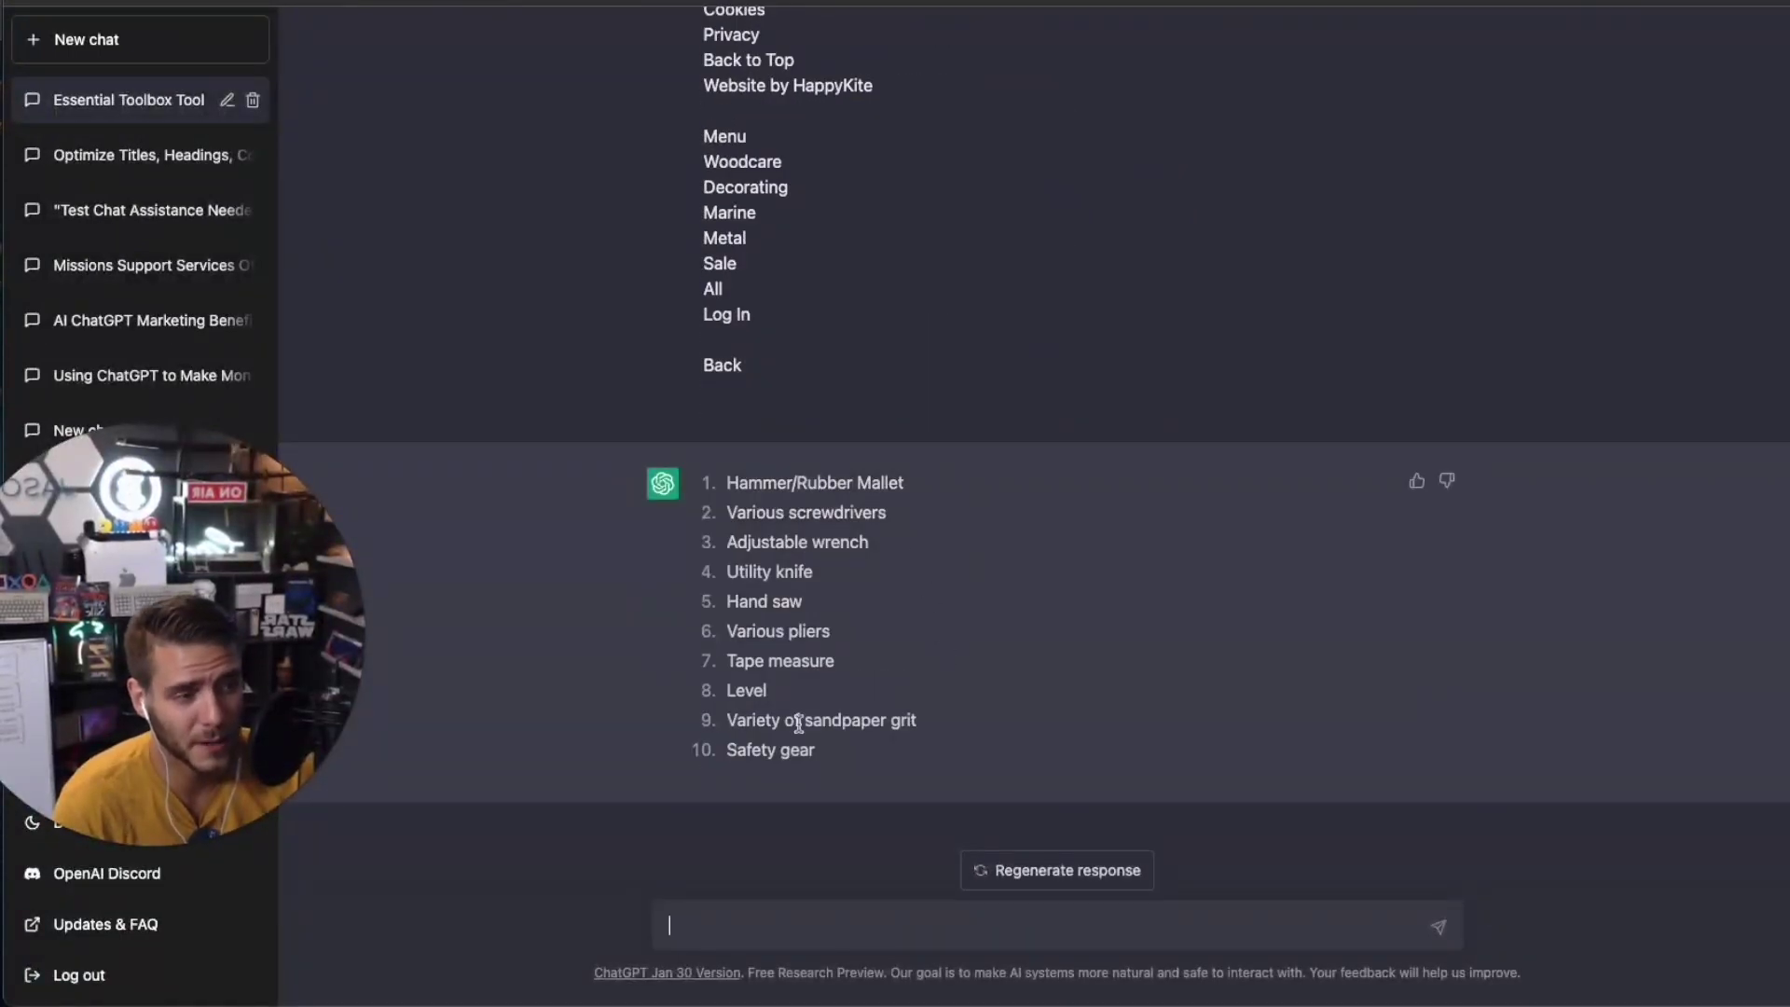
pyautogui.moveTo(830, 755); pyautogui.dragTo(666, 485)
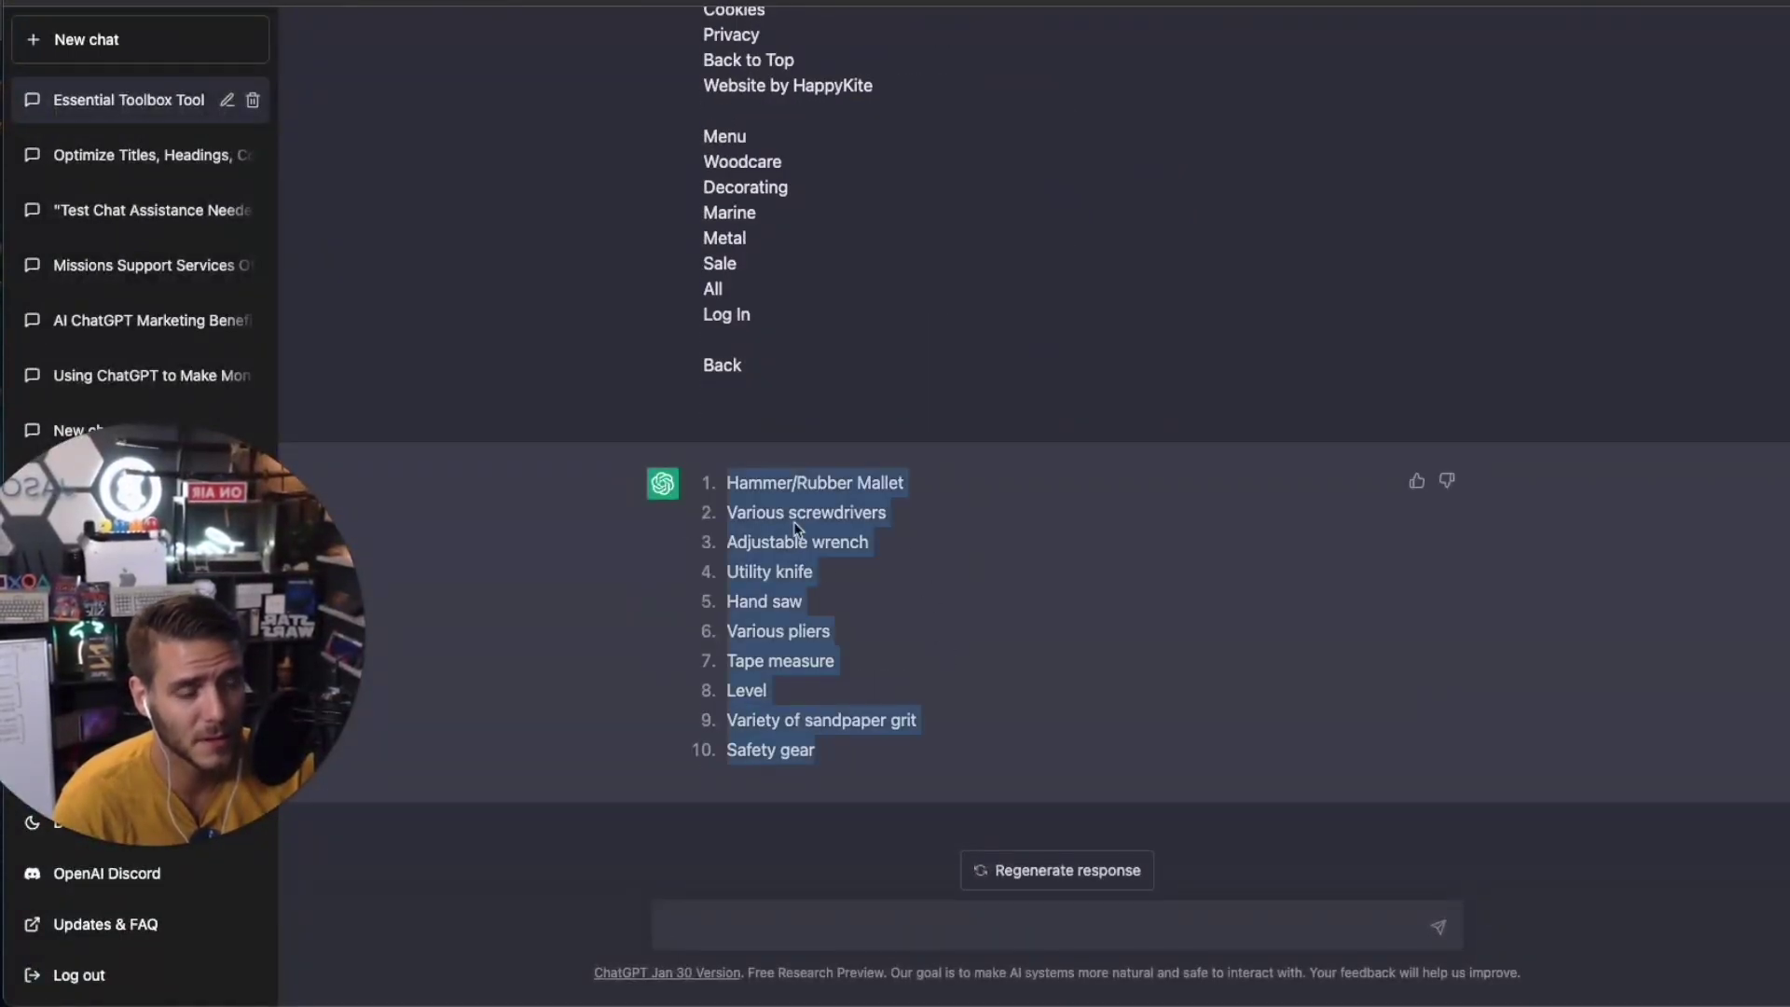
pyautogui.click(893, 918)
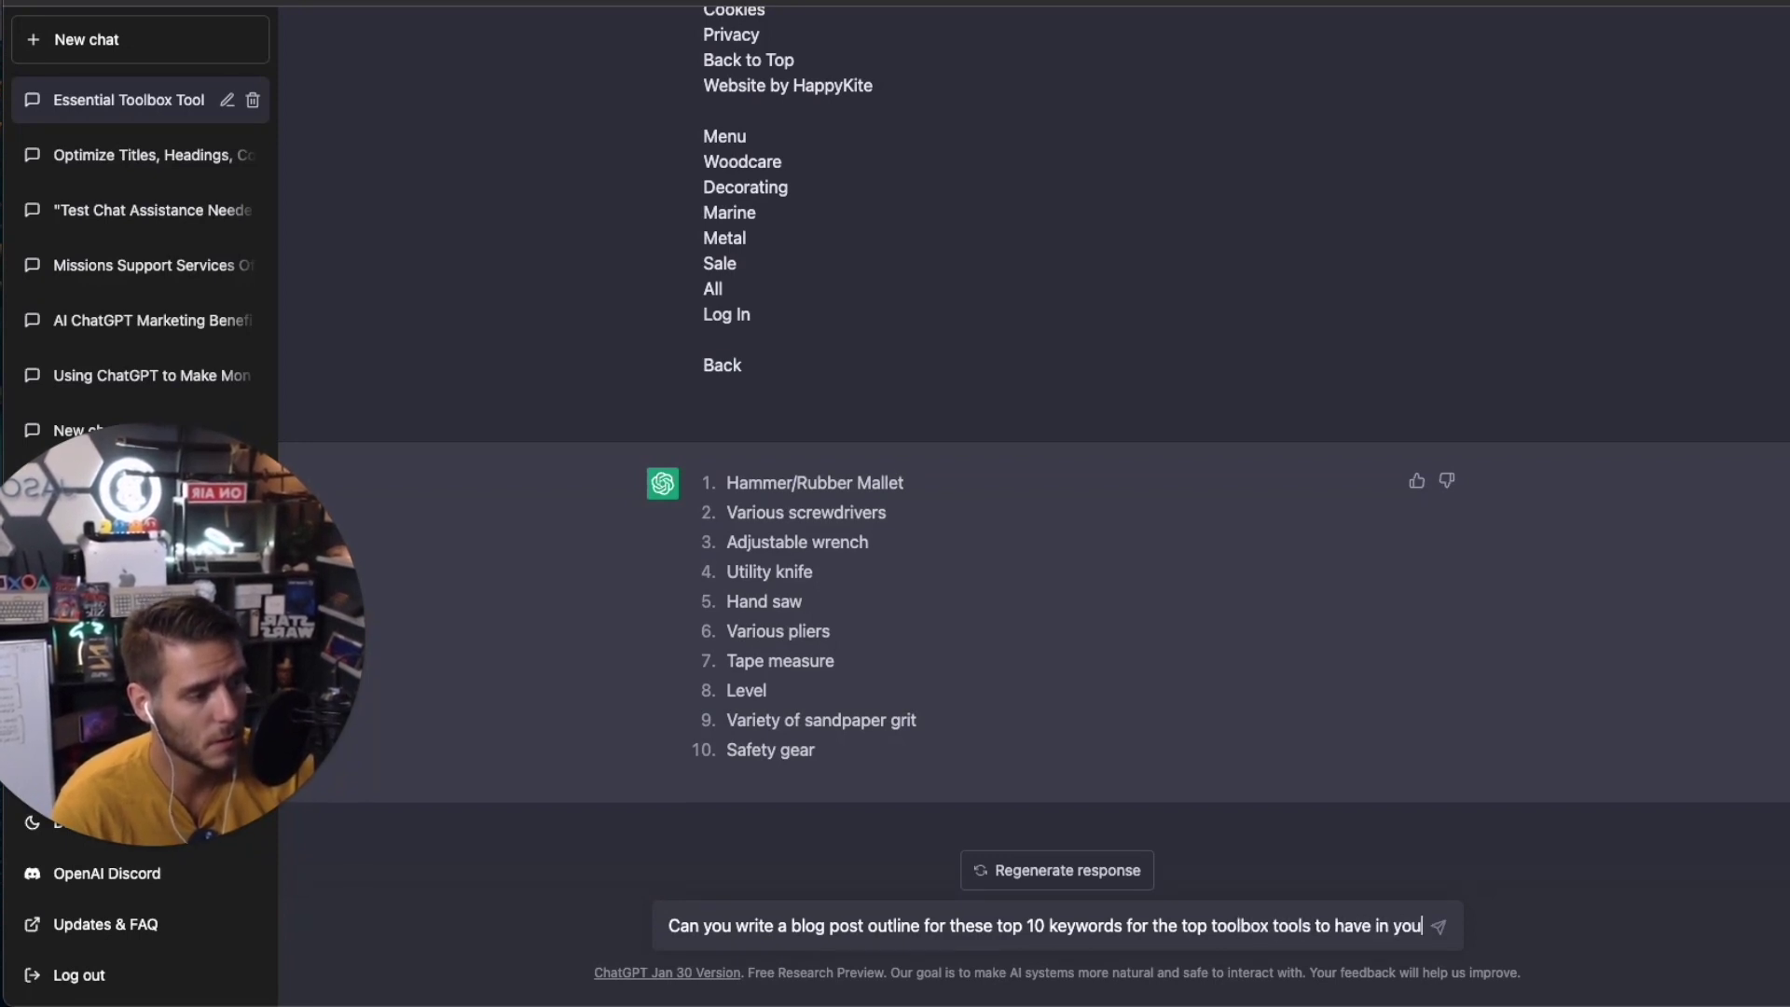
# Send the blog post outline request for the ten toolbox tools and review it through XII. Conclusion
pyautogui.write('r toolbox?')
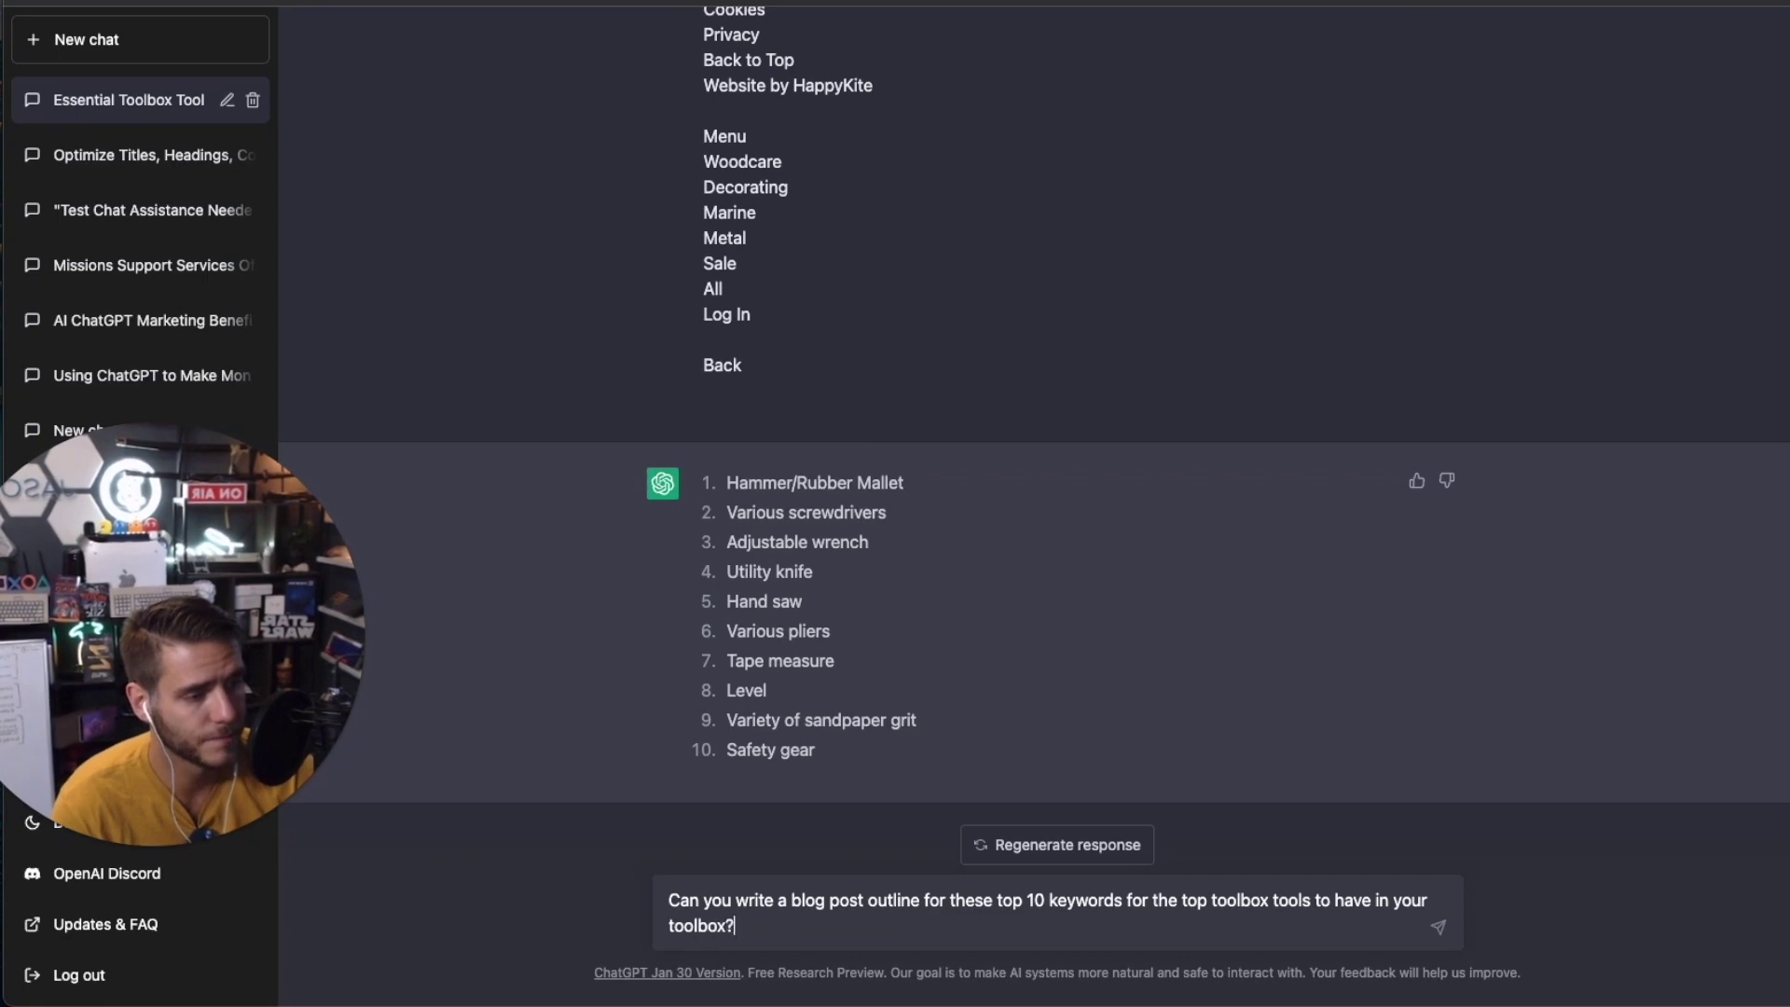
pyautogui.hotkey('shift', 'Return')
pyautogui.press('Return')
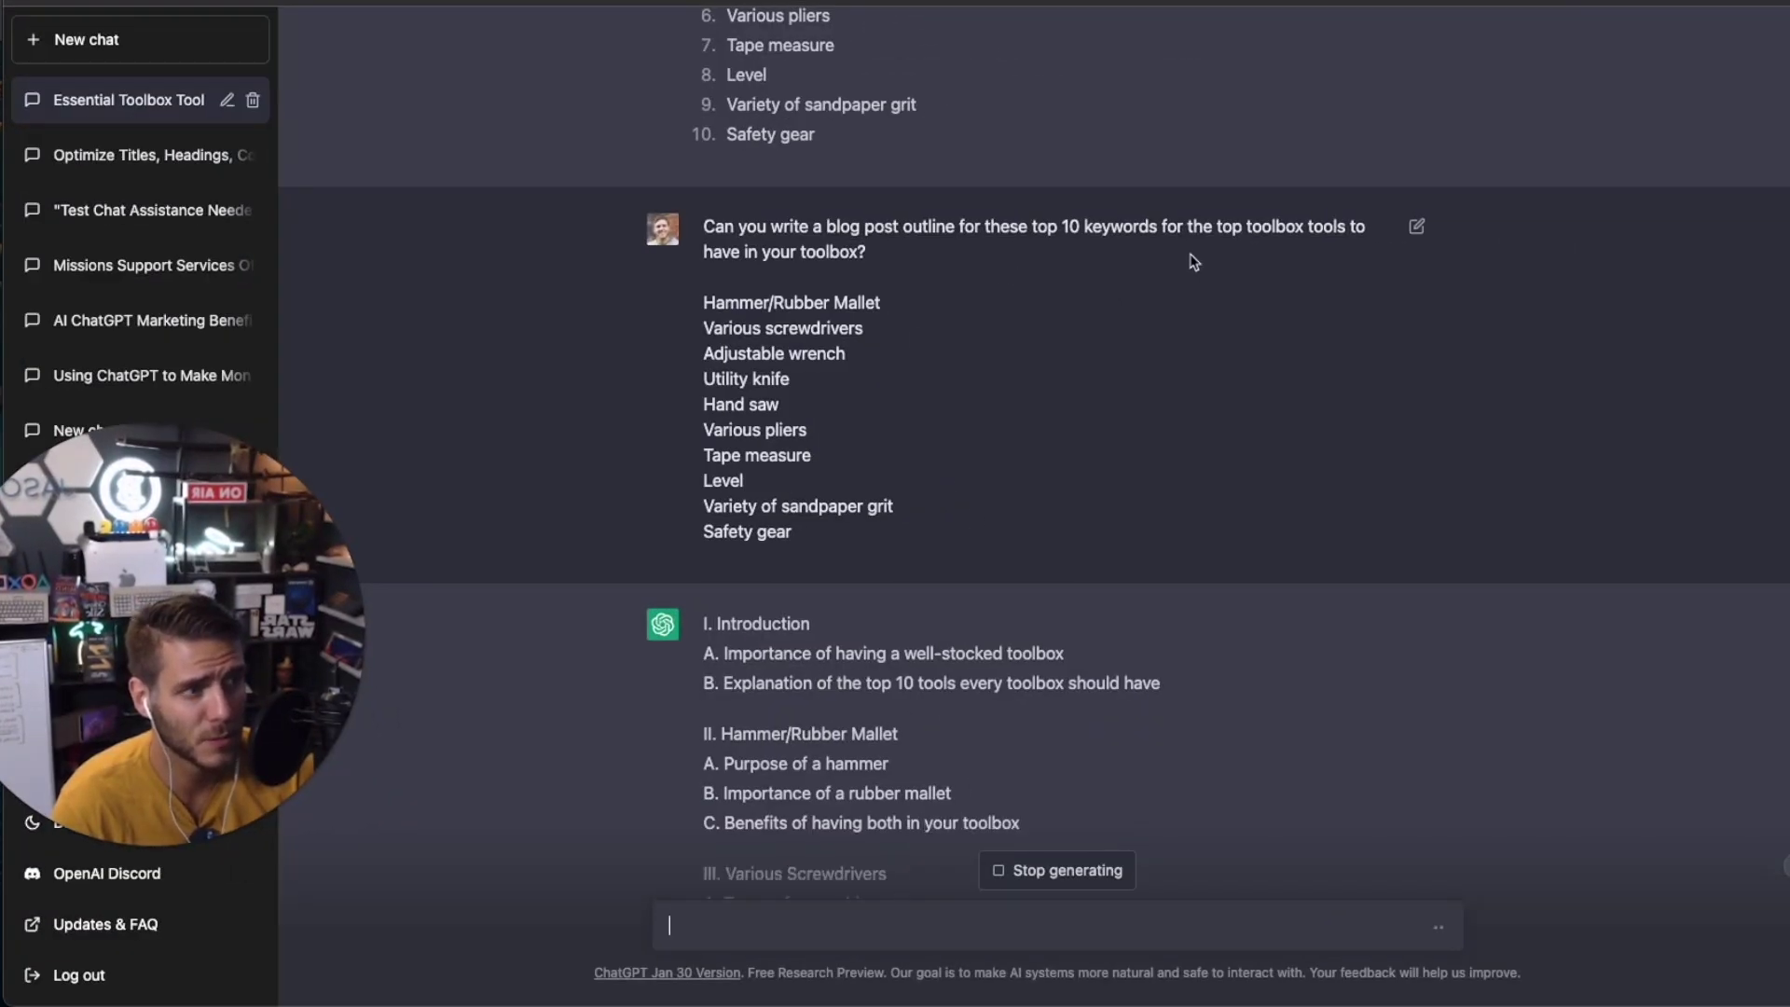
pyautogui.scroll(-5, 882, 270)
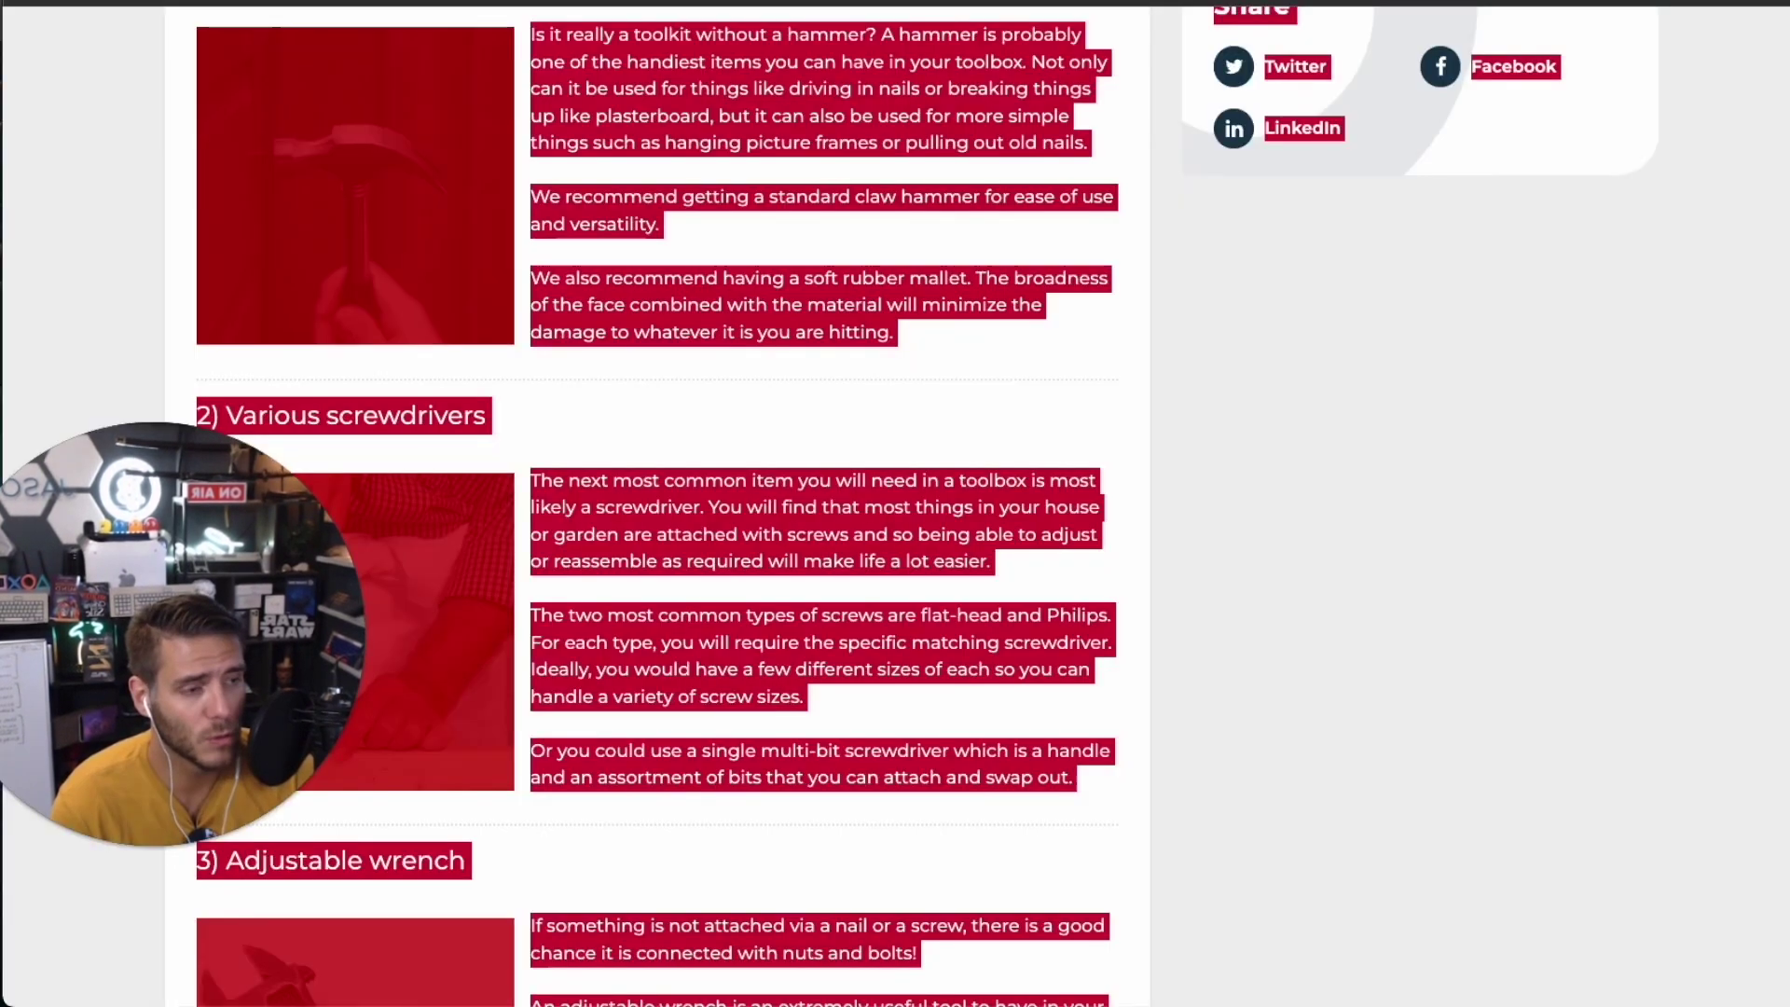
# Select all text of the Owatrol toolbox article, then clear the selection
pyautogui.scroll(10, 657, 270)
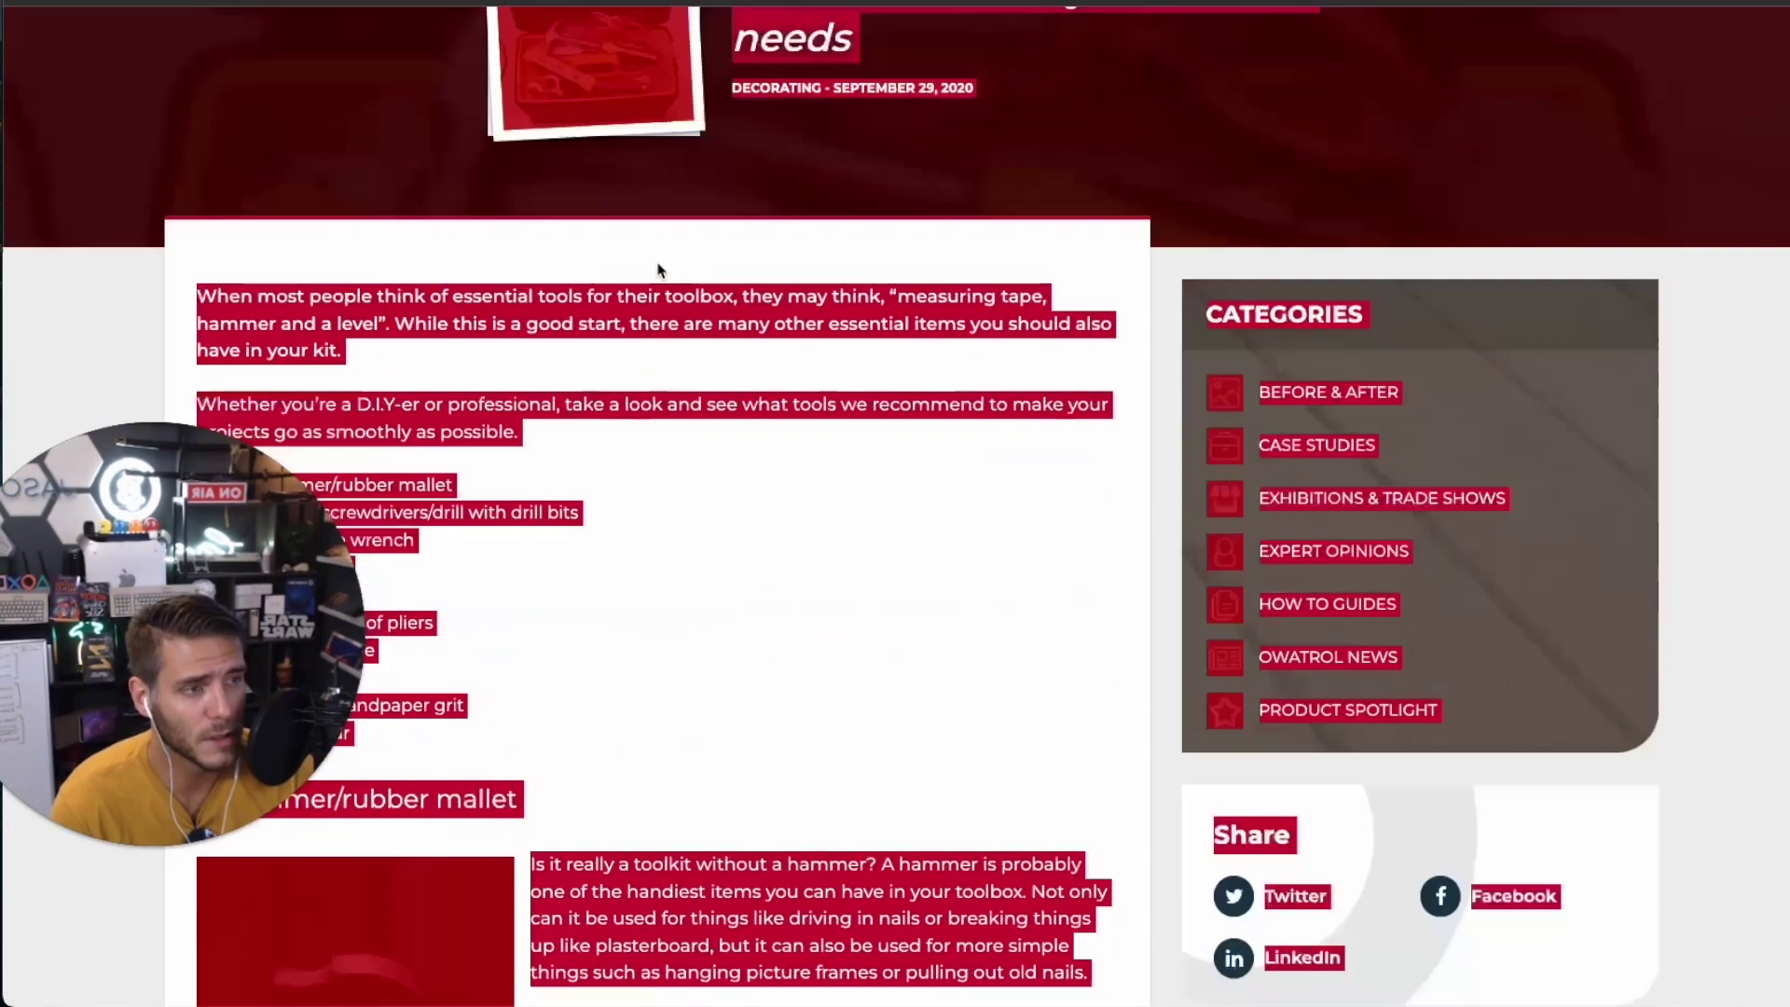
pyautogui.click(763, 615)
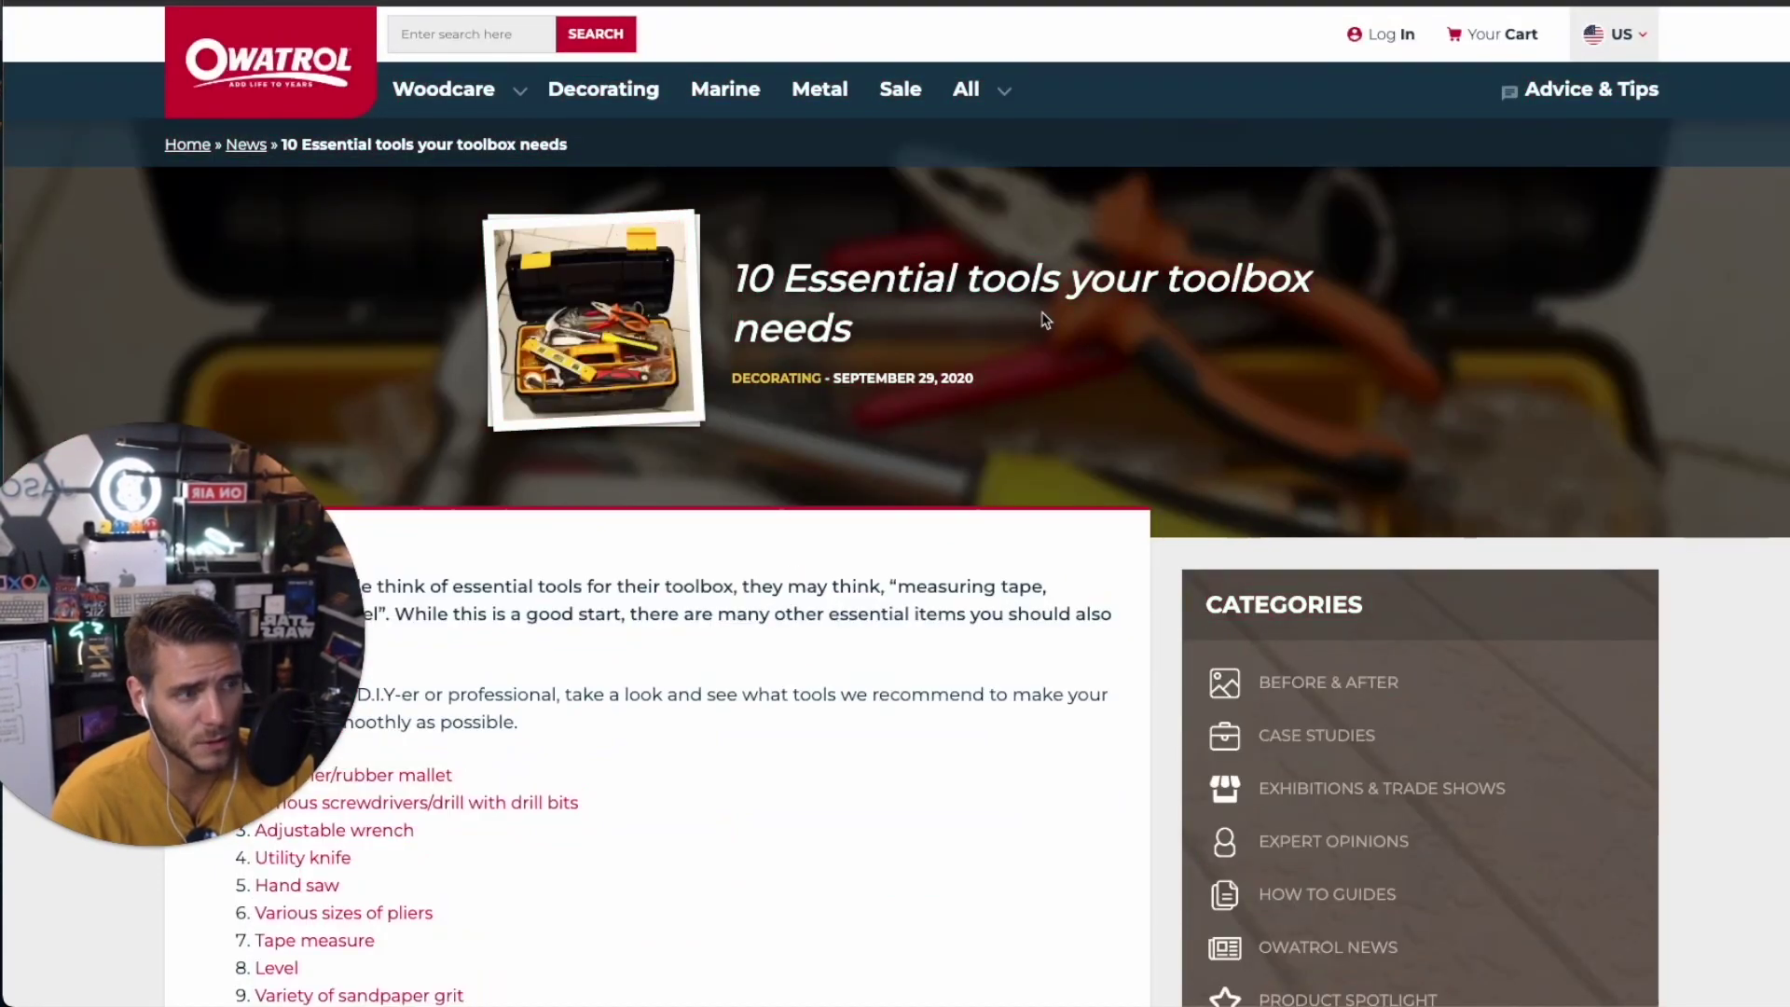
pyautogui.scroll(-3, 1043, 323)
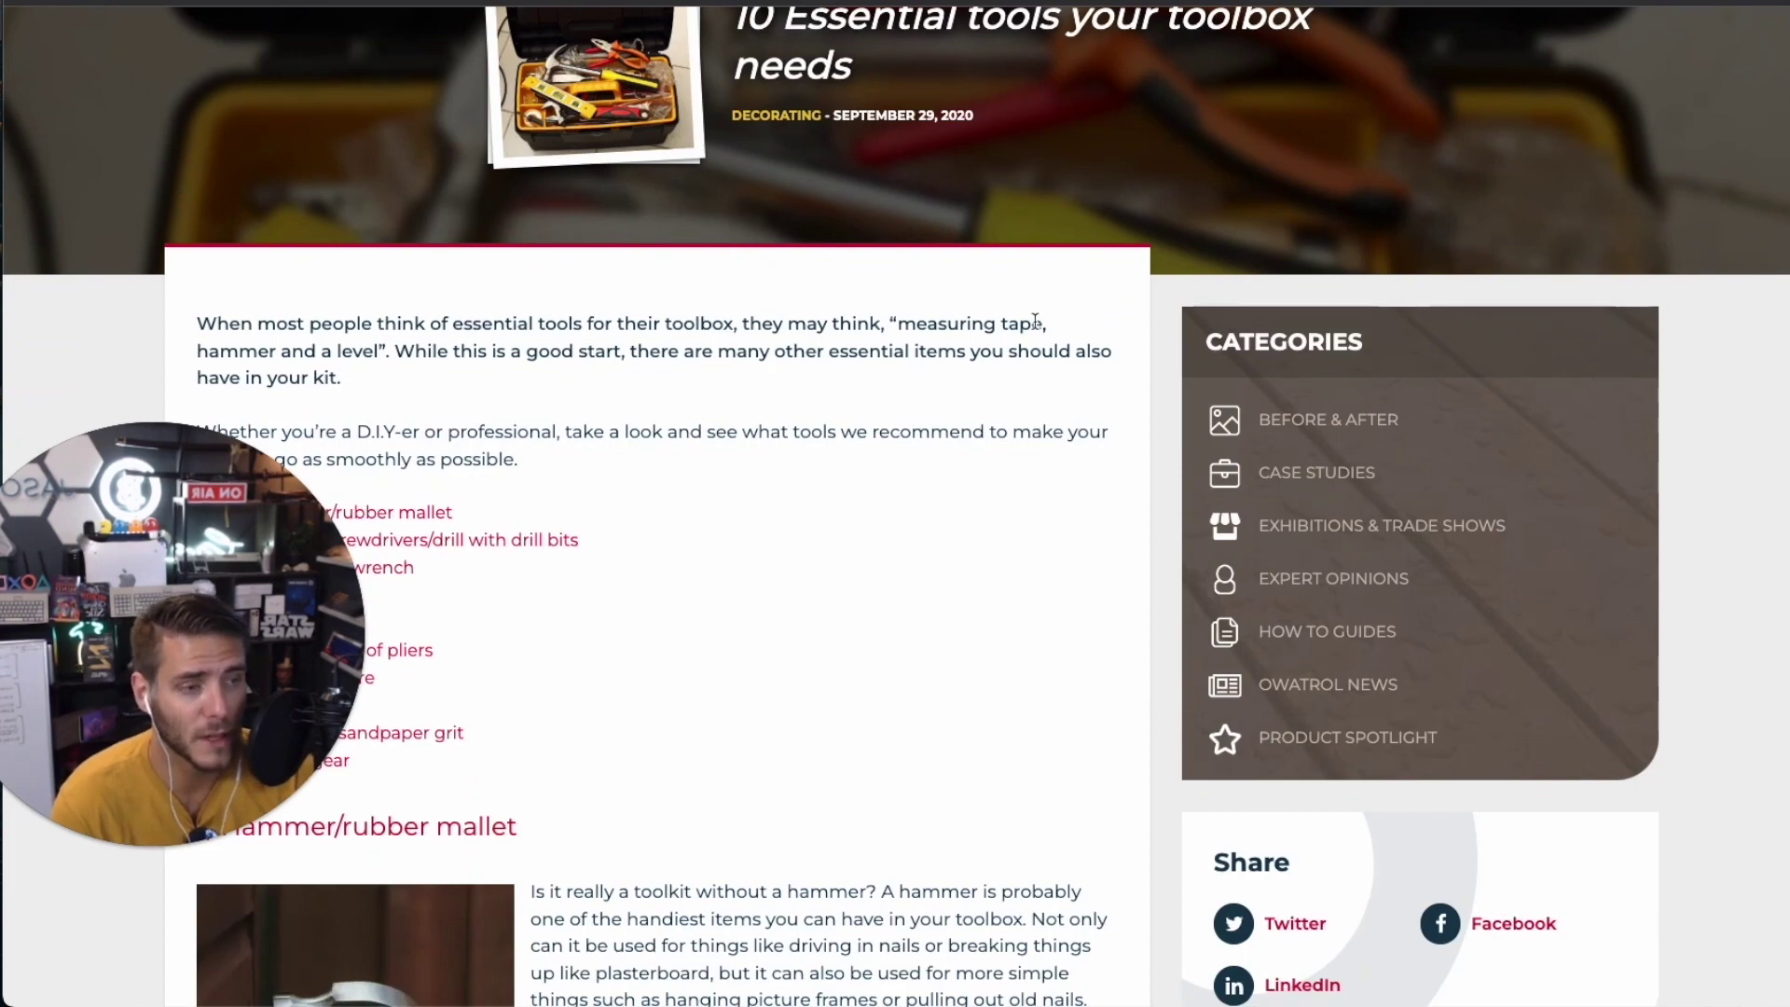
pyautogui.scroll(-7, 1035, 320)
pyautogui.scroll(-1, 1035, 320)
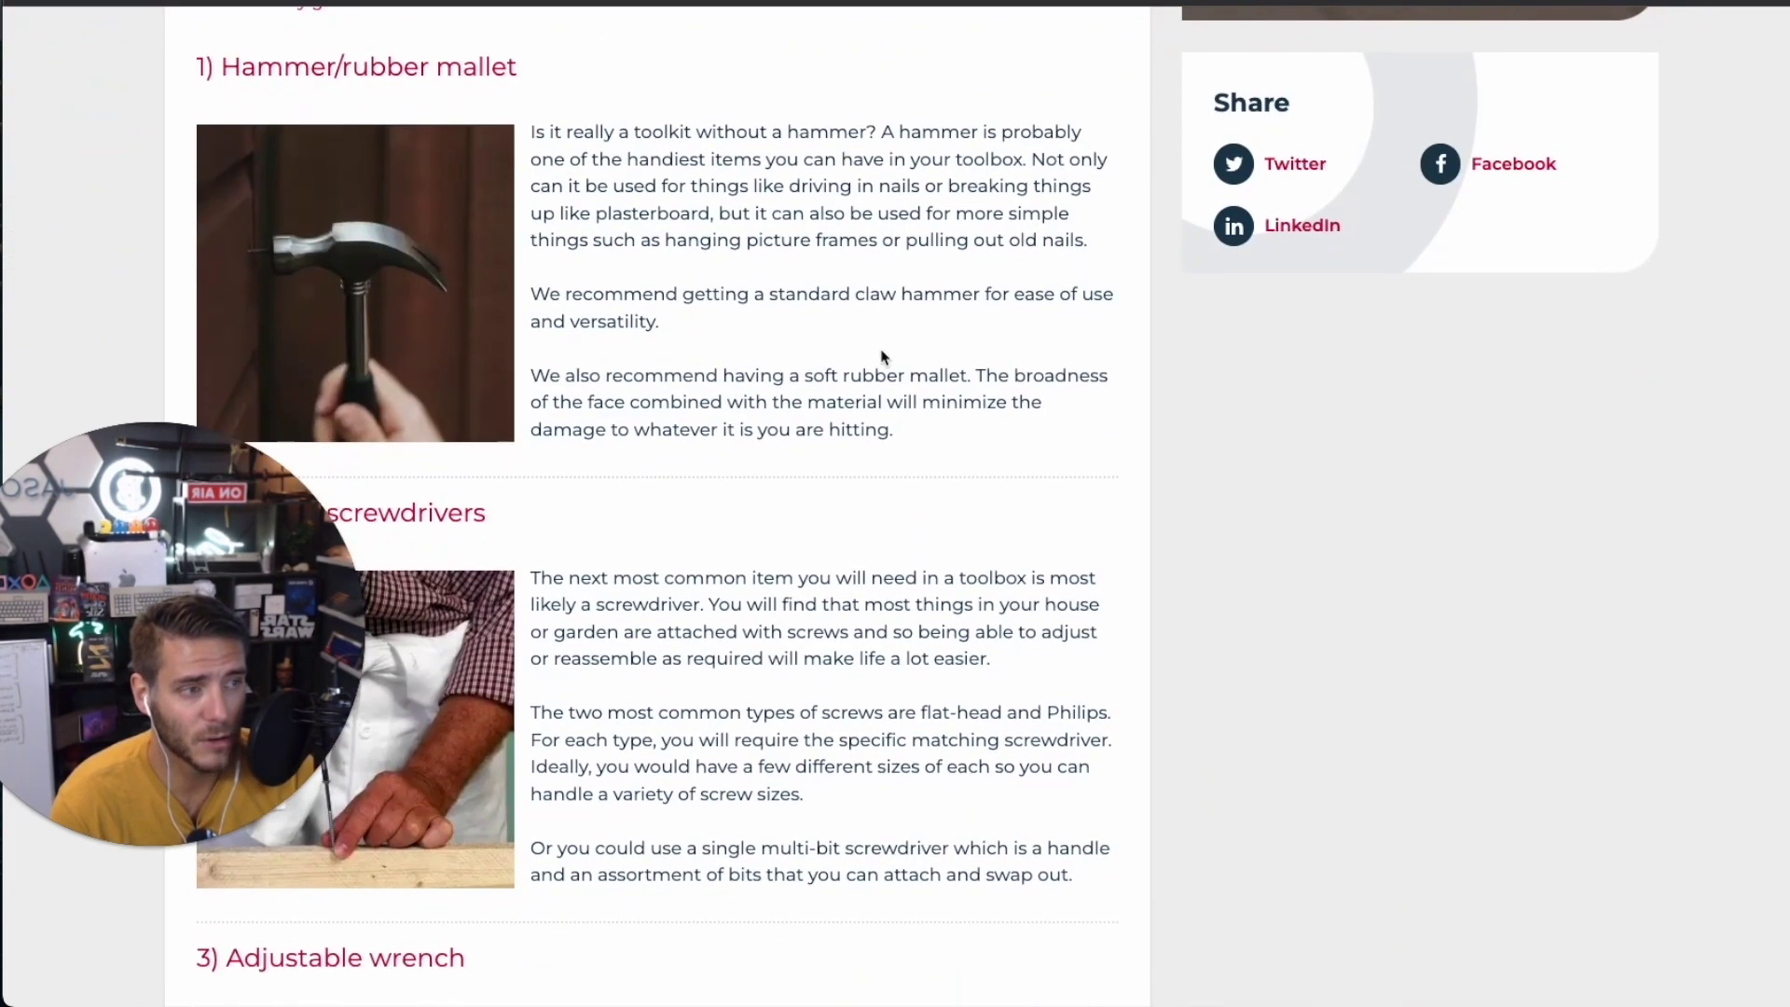
pyautogui.hotkey('ctrl', 'a')
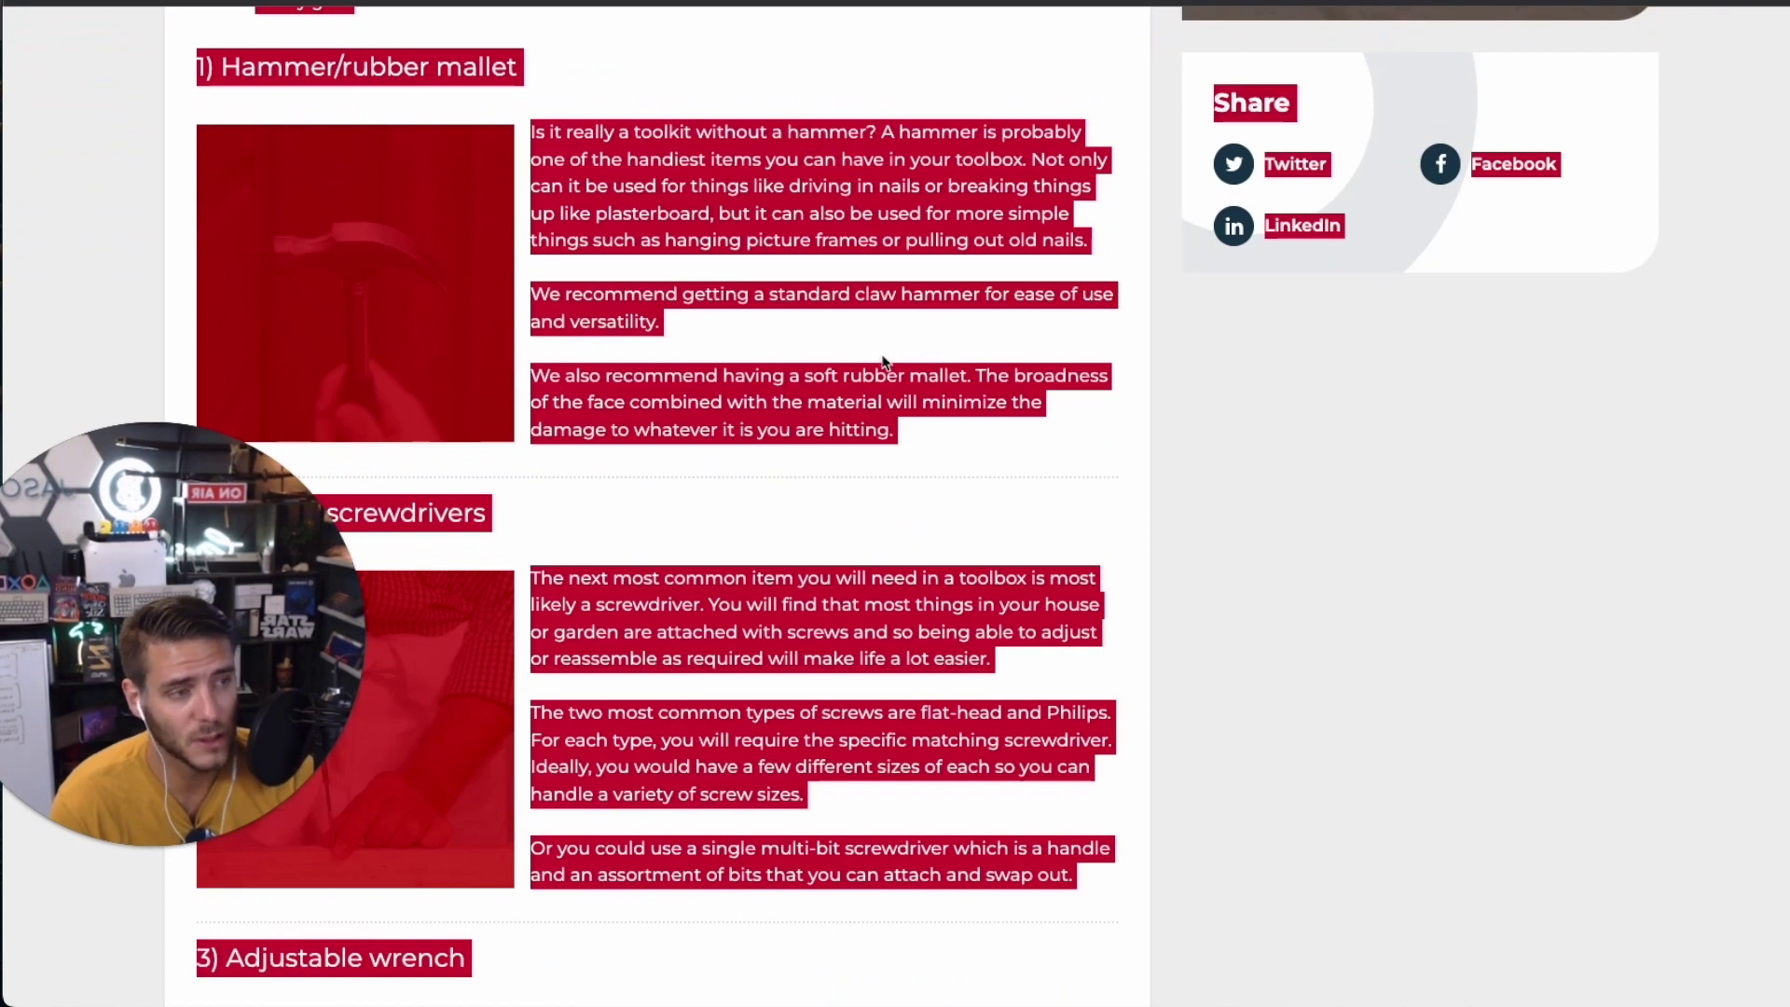
pyautogui.click(884, 362)
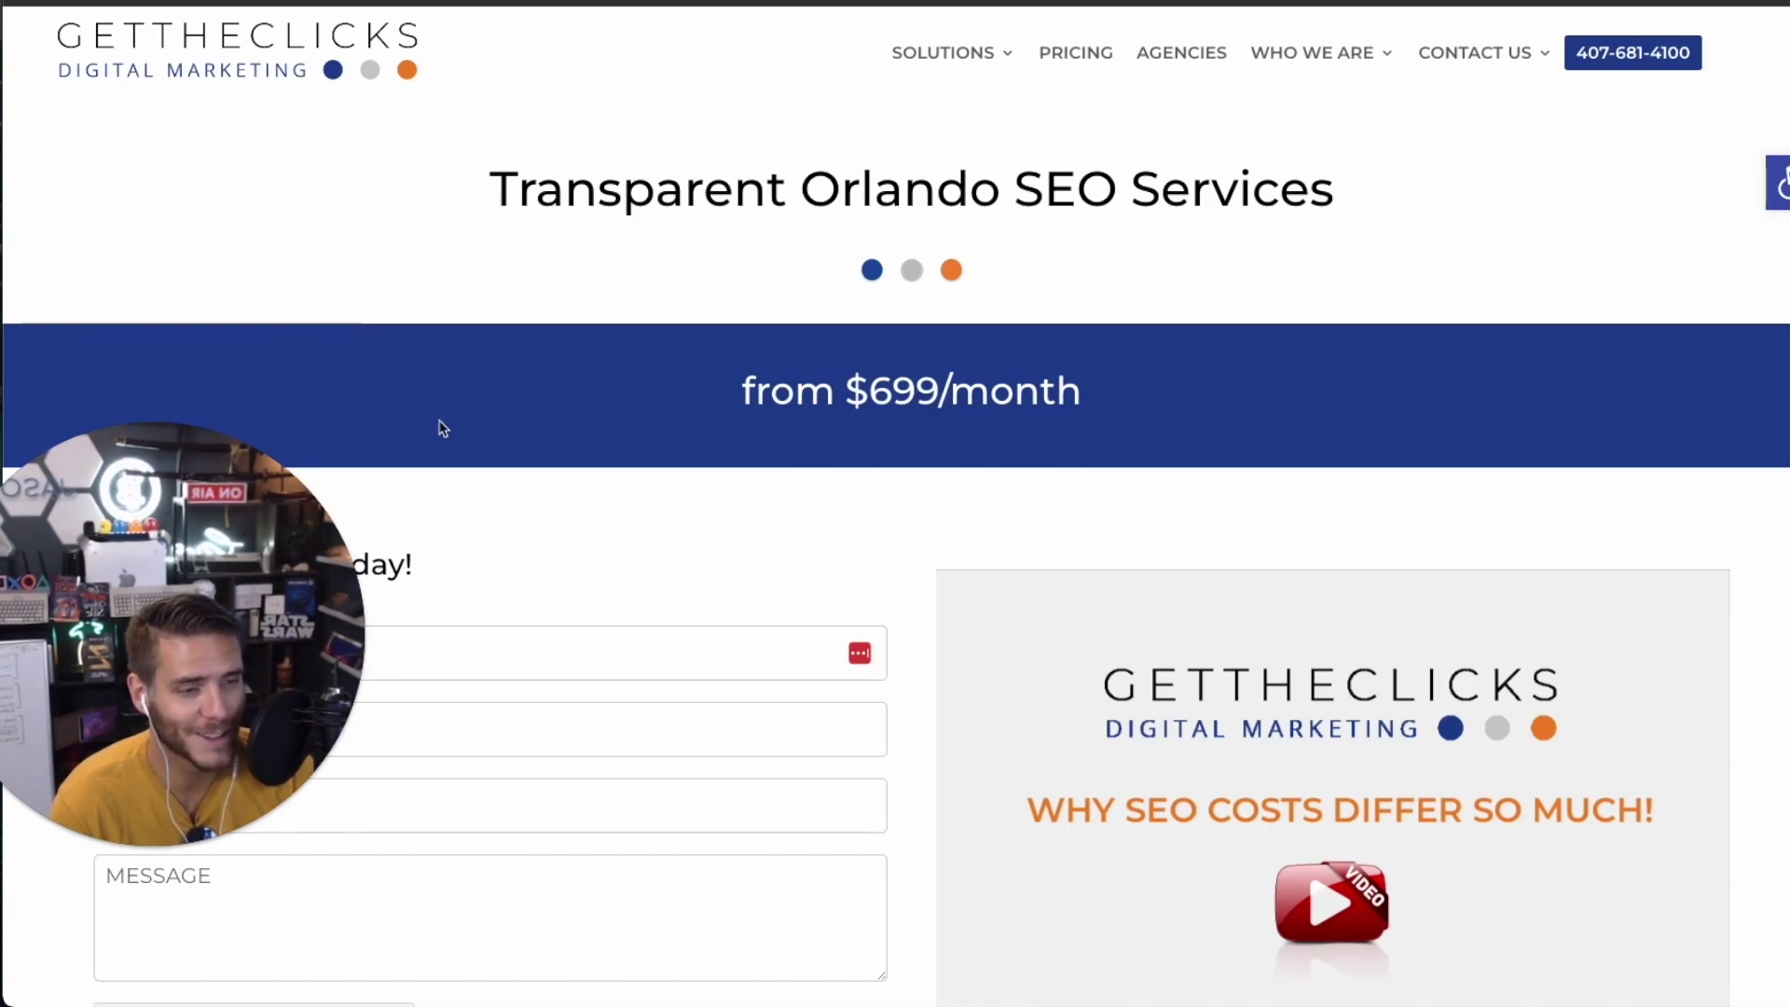
# Select the GetTheClicks 'Transparent Orlando SEO Services' copy from the experts section down
pyautogui.scroll(-20, 997, 463)
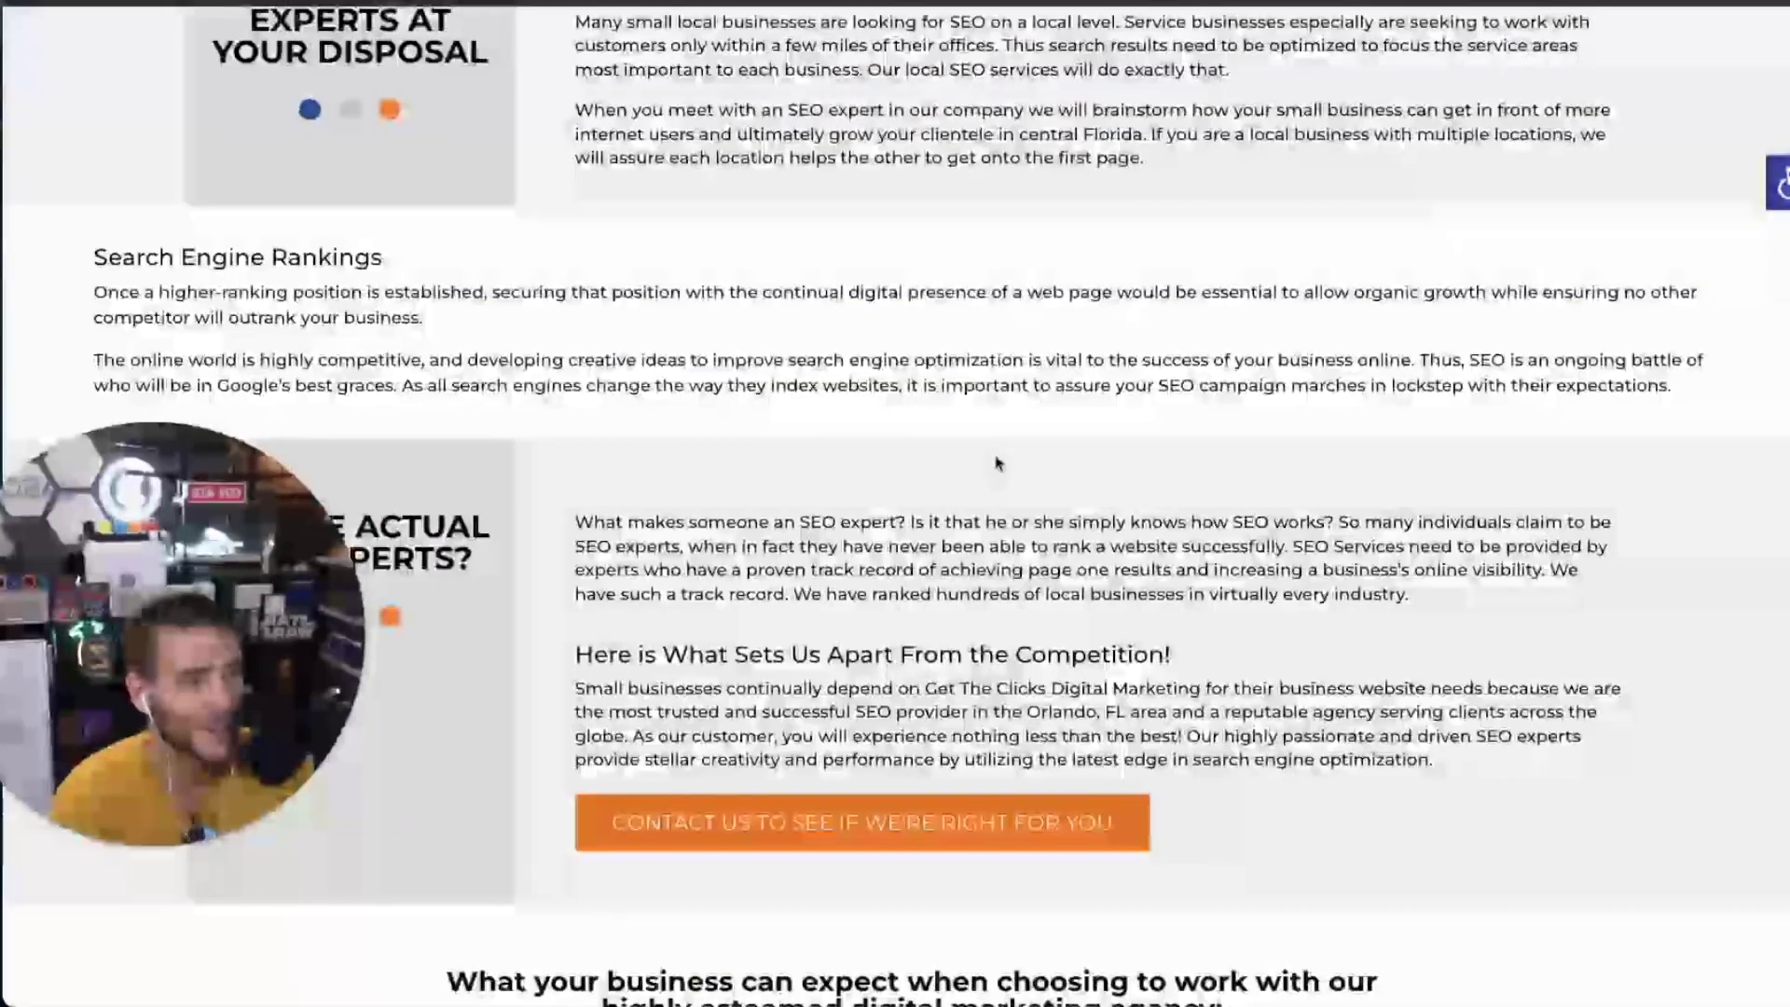
pyautogui.scroll(20, 996, 466)
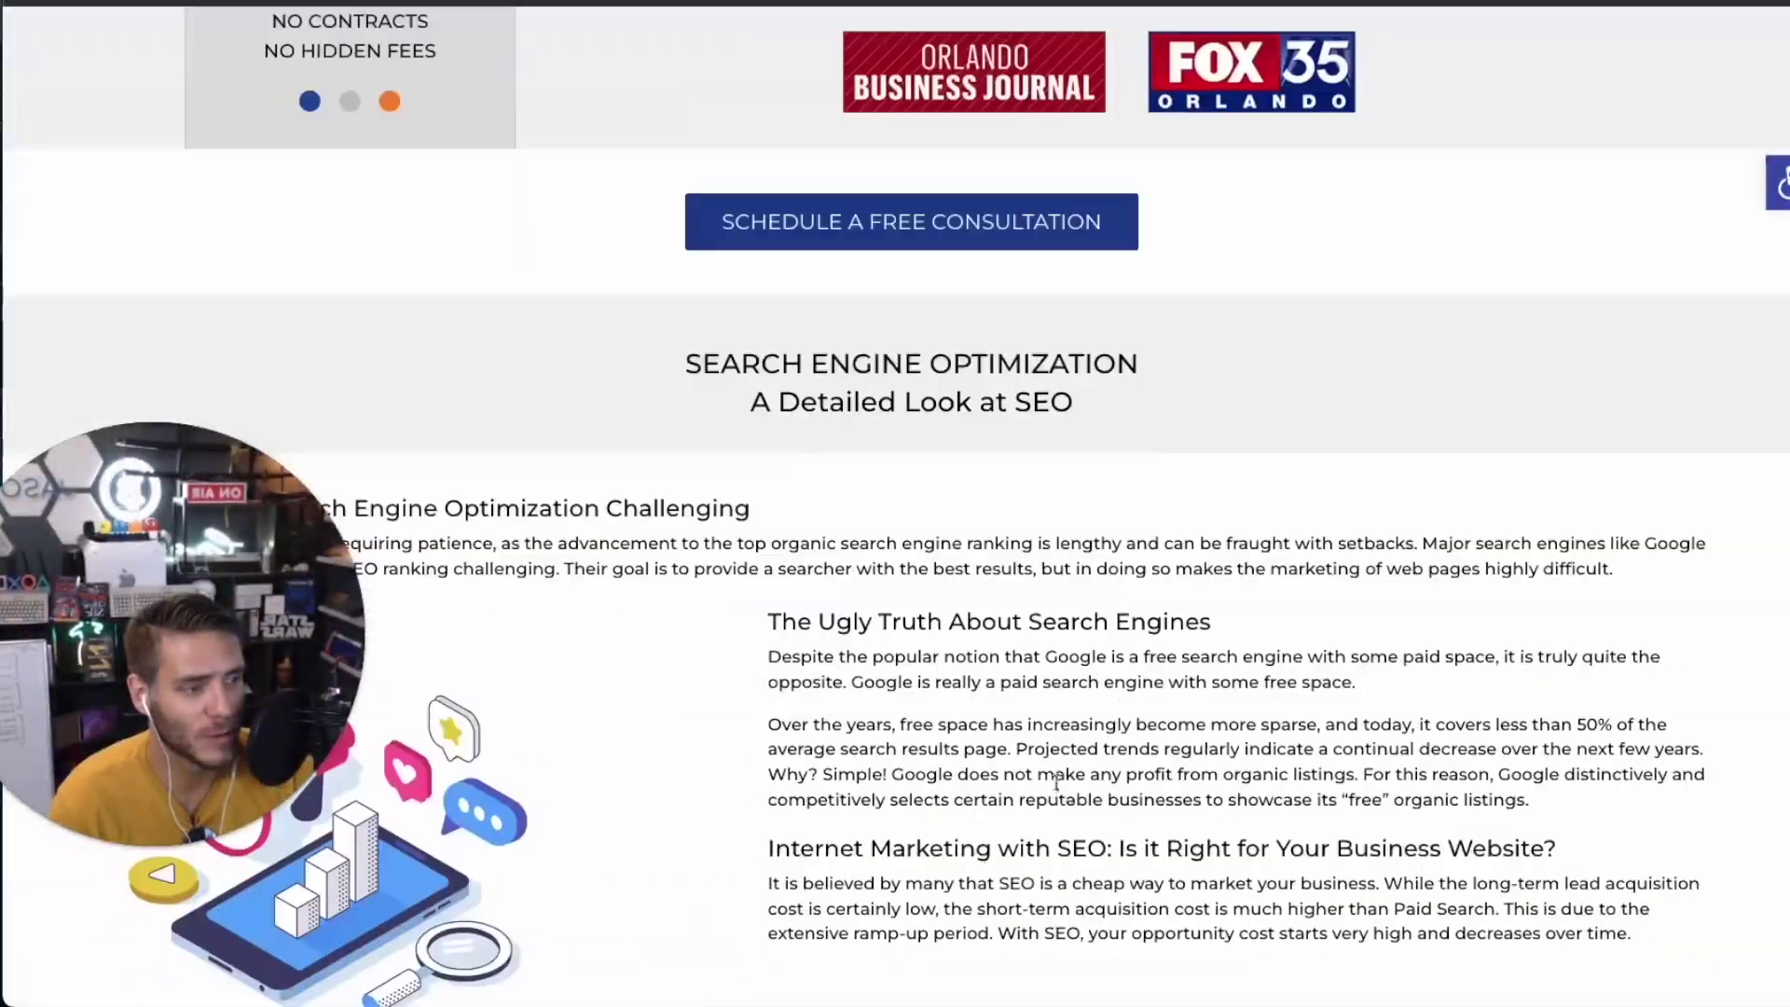
pyautogui.scroll(-20, 1056, 783)
pyautogui.scroll(-10, 1056, 778)
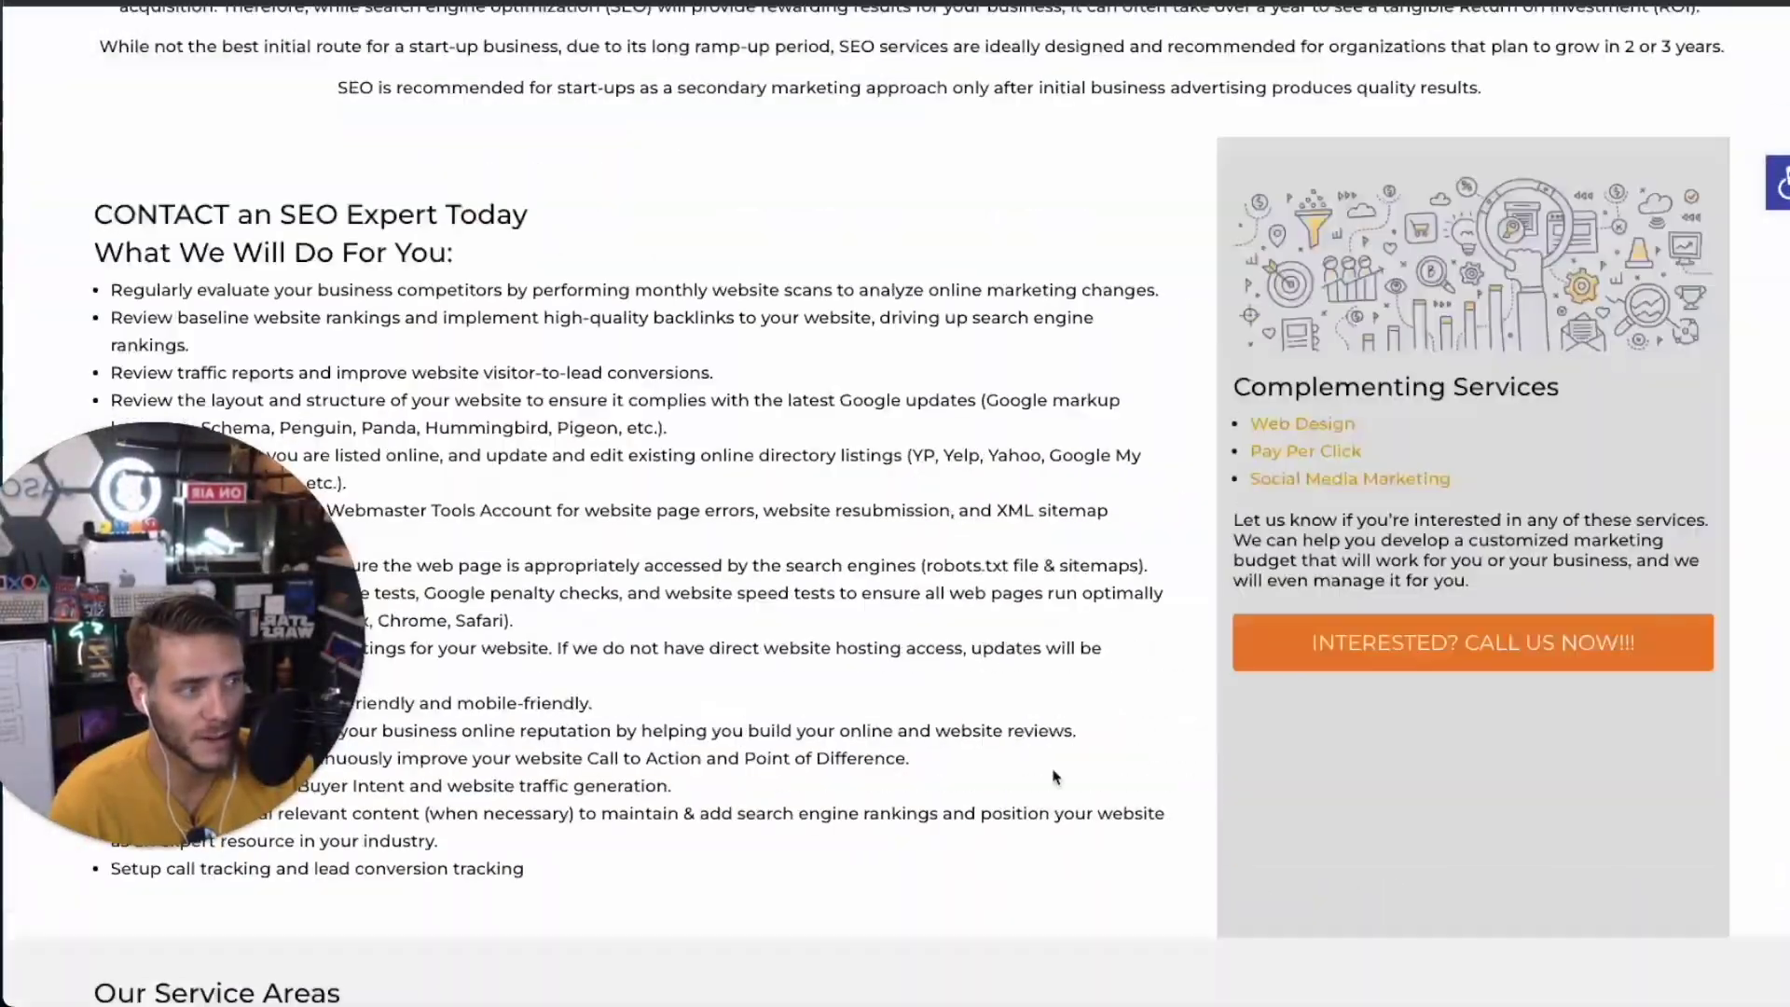
pyautogui.scroll(-8, 1056, 776)
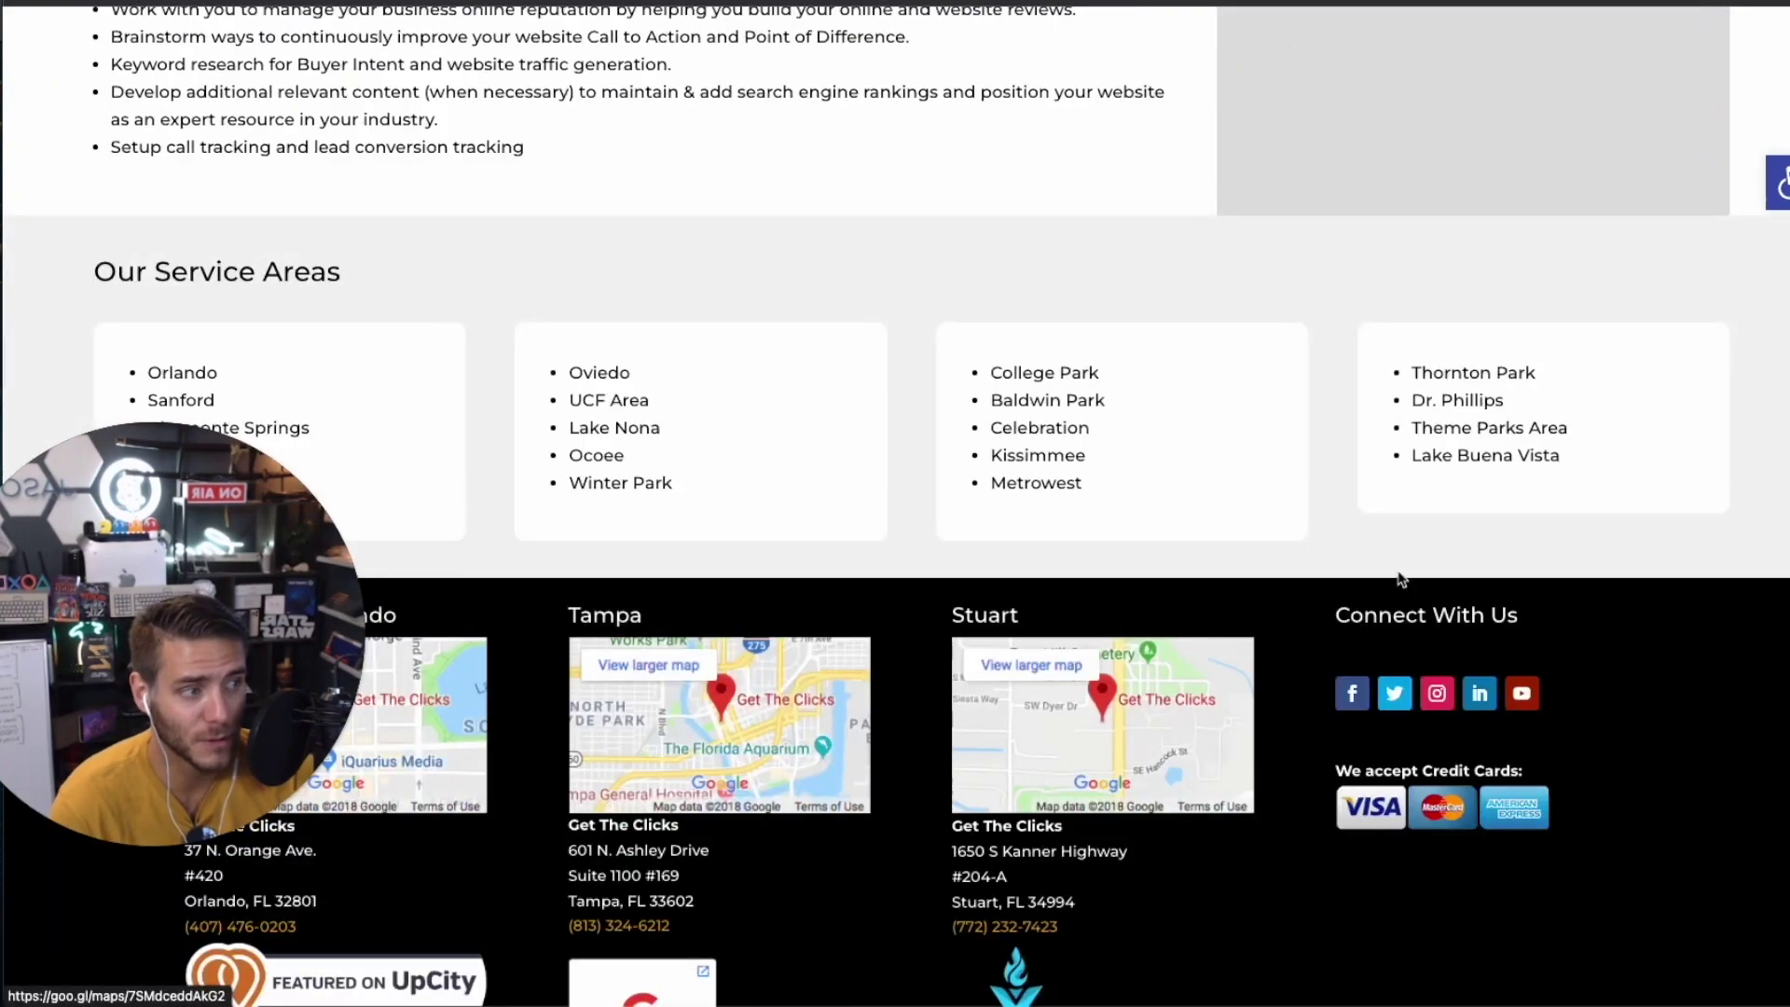
pyautogui.scroll(5, 1151, 501)
pyautogui.scroll(-2, 901, 641)
pyautogui.hotkey('ctrl', 'a')
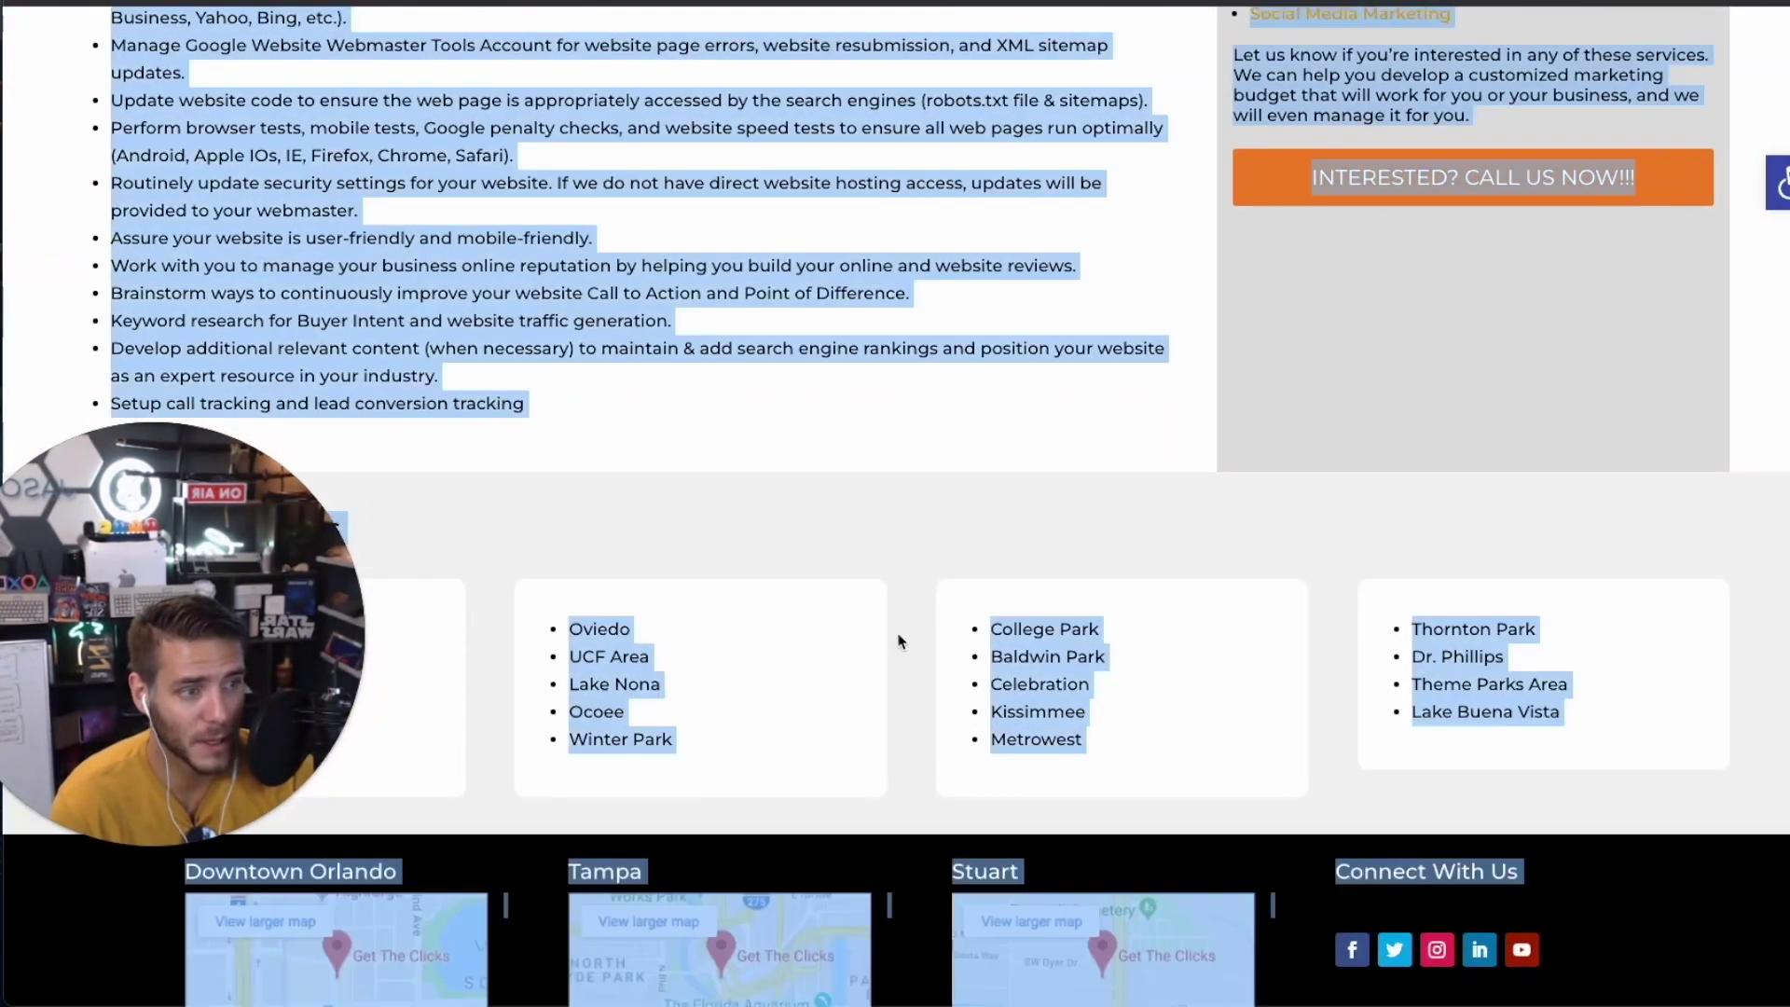
pyautogui.moveTo(897, 640); pyautogui.dragTo(760, 452)
pyautogui.scroll(16, 839, 560)
pyautogui.scroll(15, 707, 412)
pyautogui.scroll(8, 759, 452)
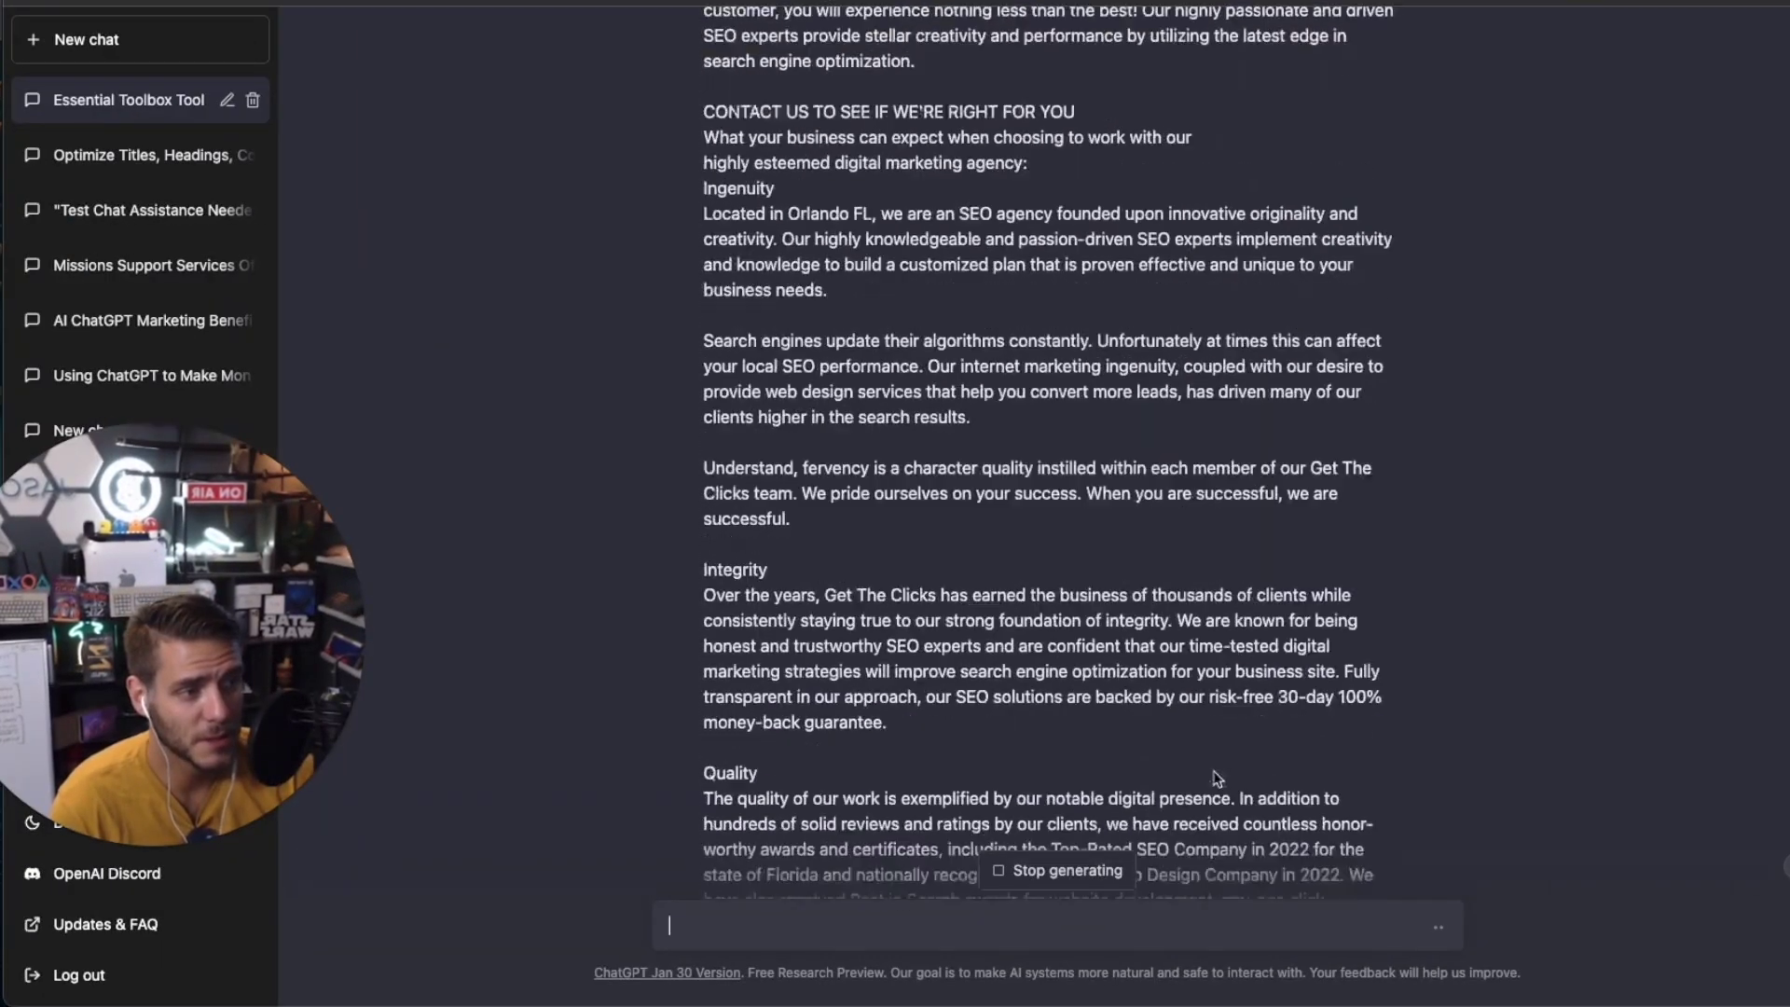
# Review the generated sales landing page down to Contact Us, then return to the GetTheClicks page
pyautogui.scroll(20, 1218, 778)
pyautogui.scroll(-10, 1026, 559)
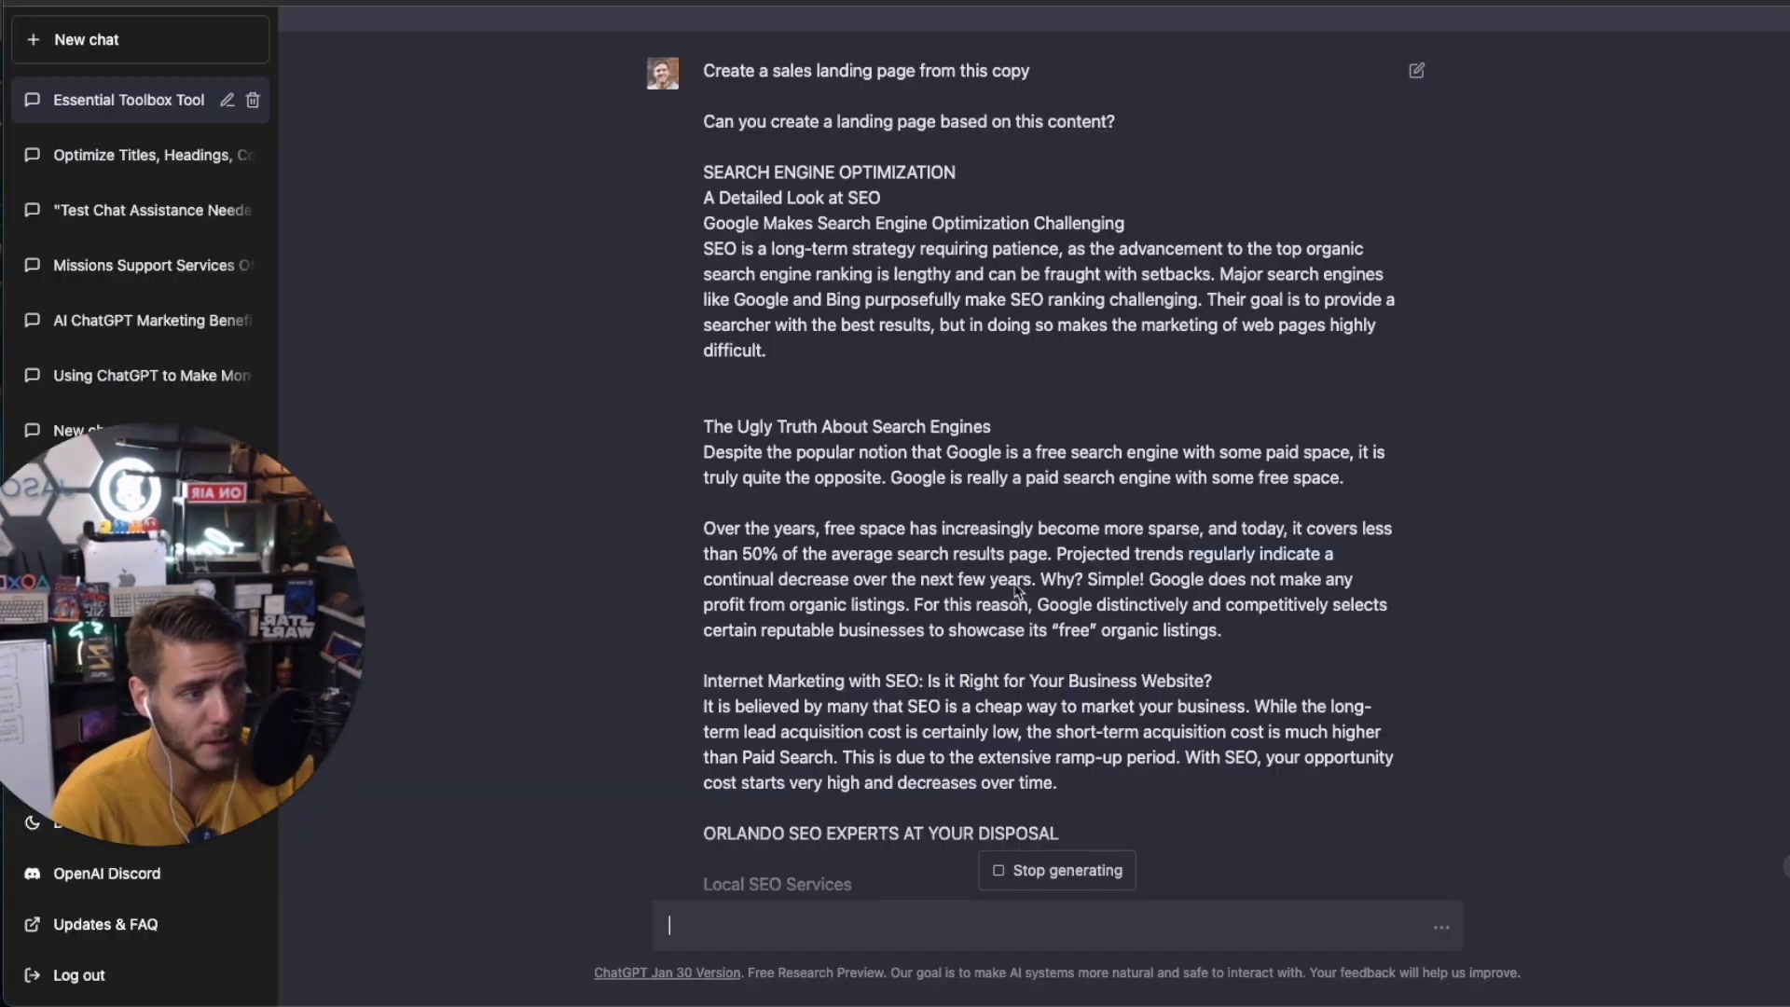
pyautogui.scroll(-10, 1038, 590)
pyautogui.scroll(-15, 1037, 590)
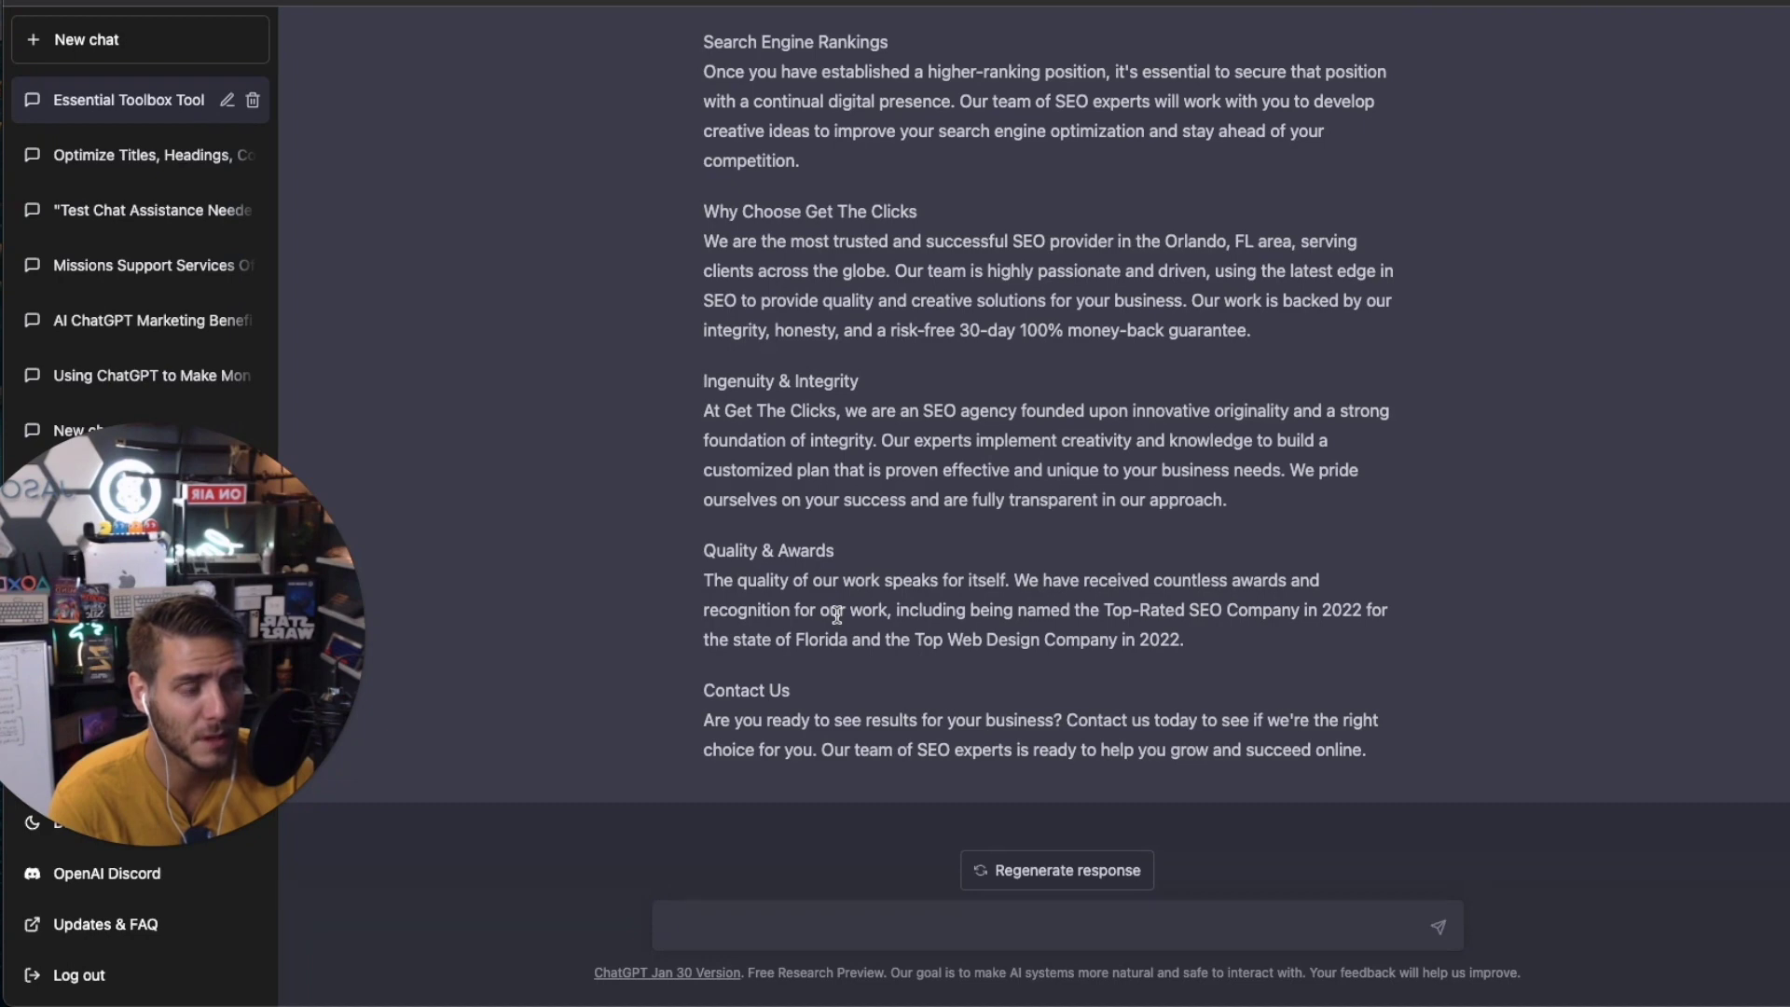
pyautogui.press('super+Tab')
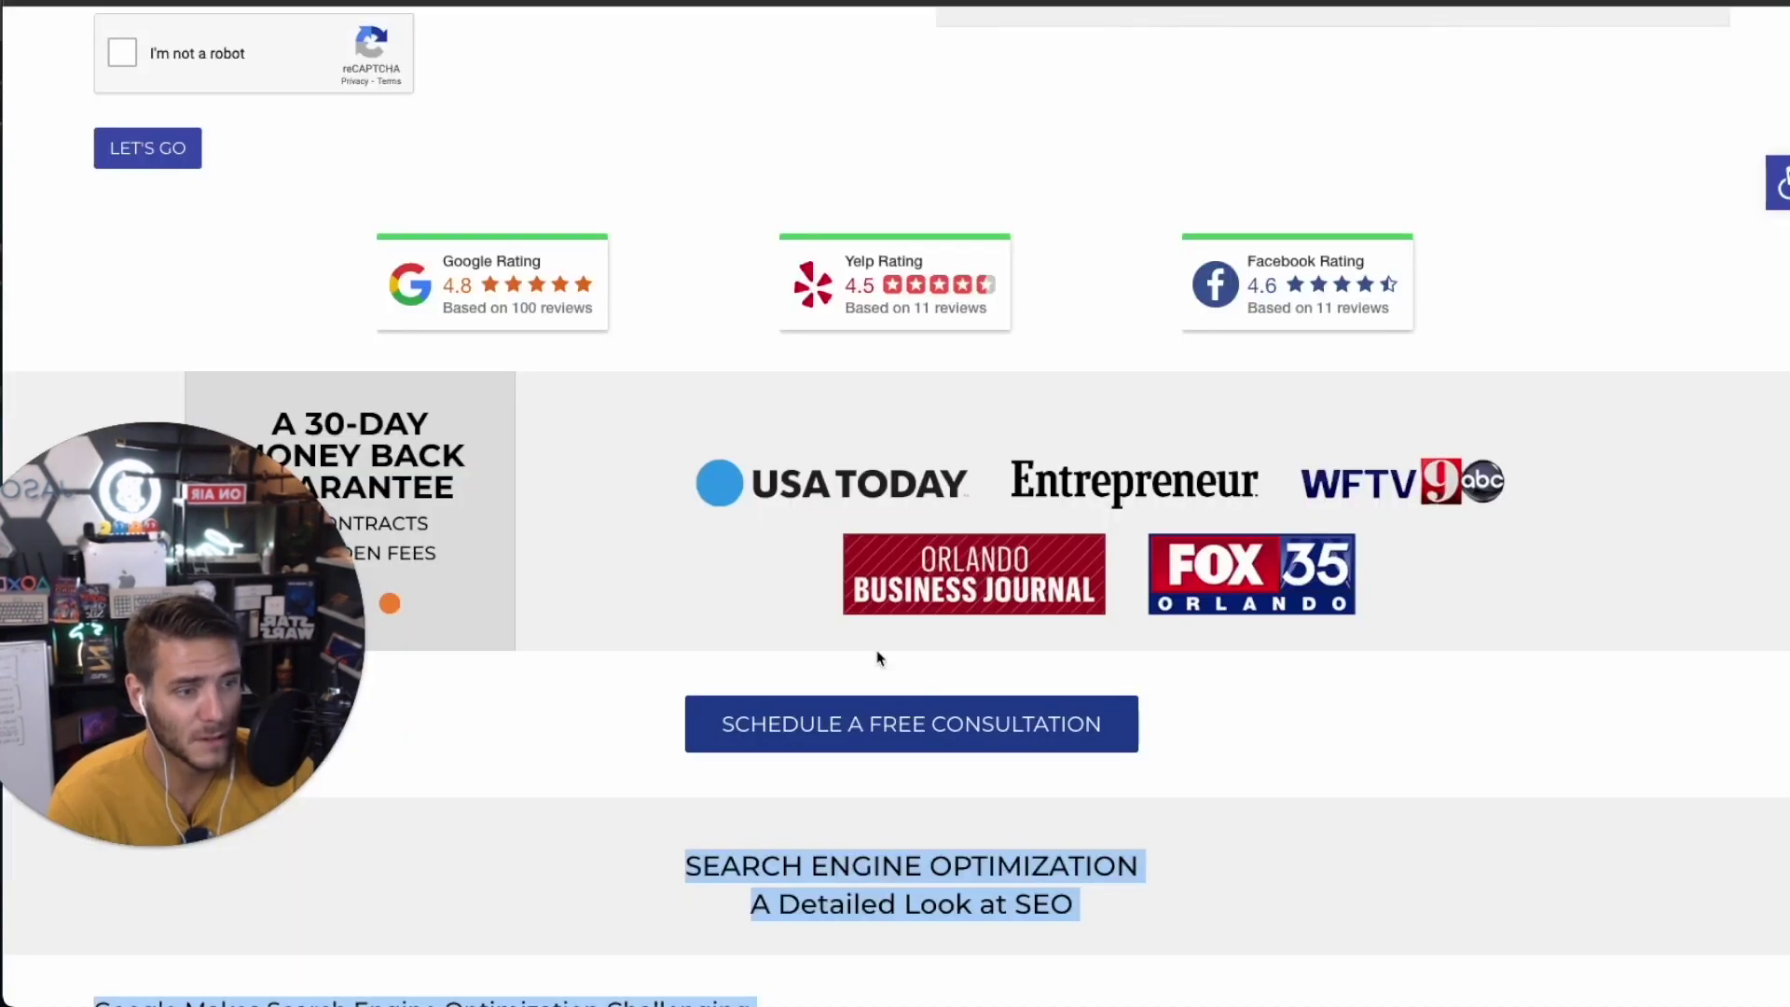
pyautogui.click(624, 643)
pyautogui.scroll(10, 624, 644)
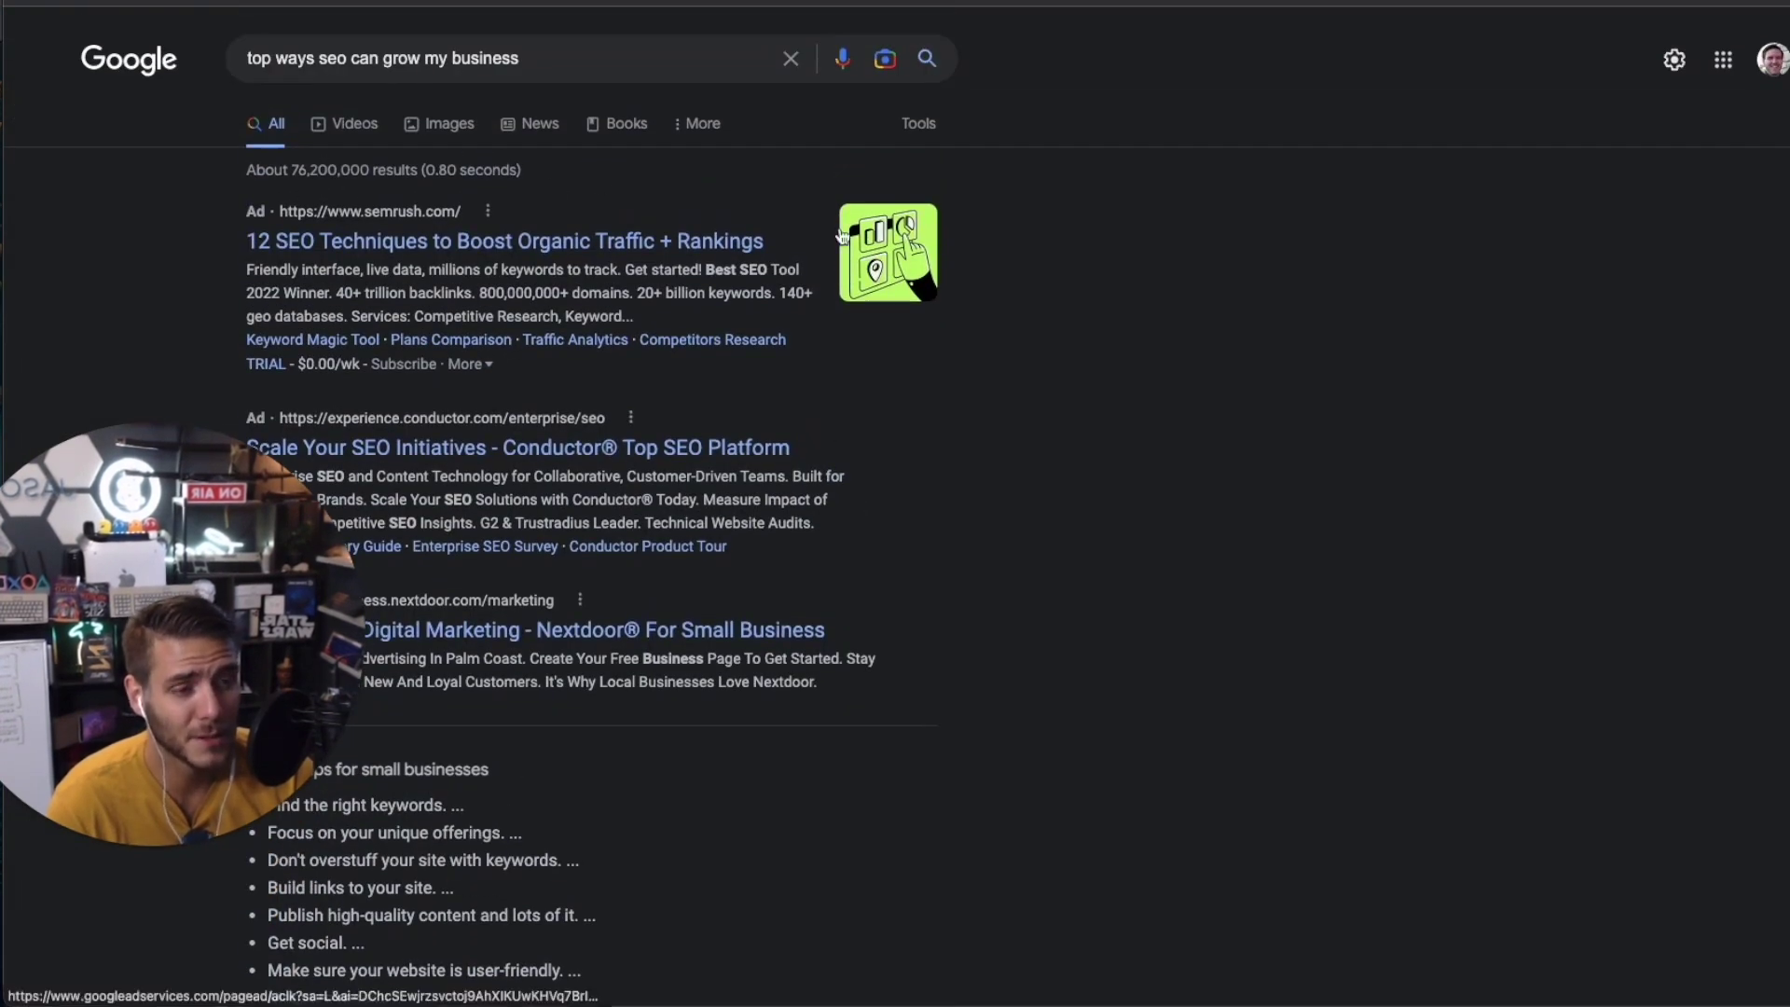
# Start a message asking ChatGPT to repurpose this article into a new article for the blog
pyautogui.scroll(-7, 842, 235)
pyautogui.scroll(-5, 843, 235)
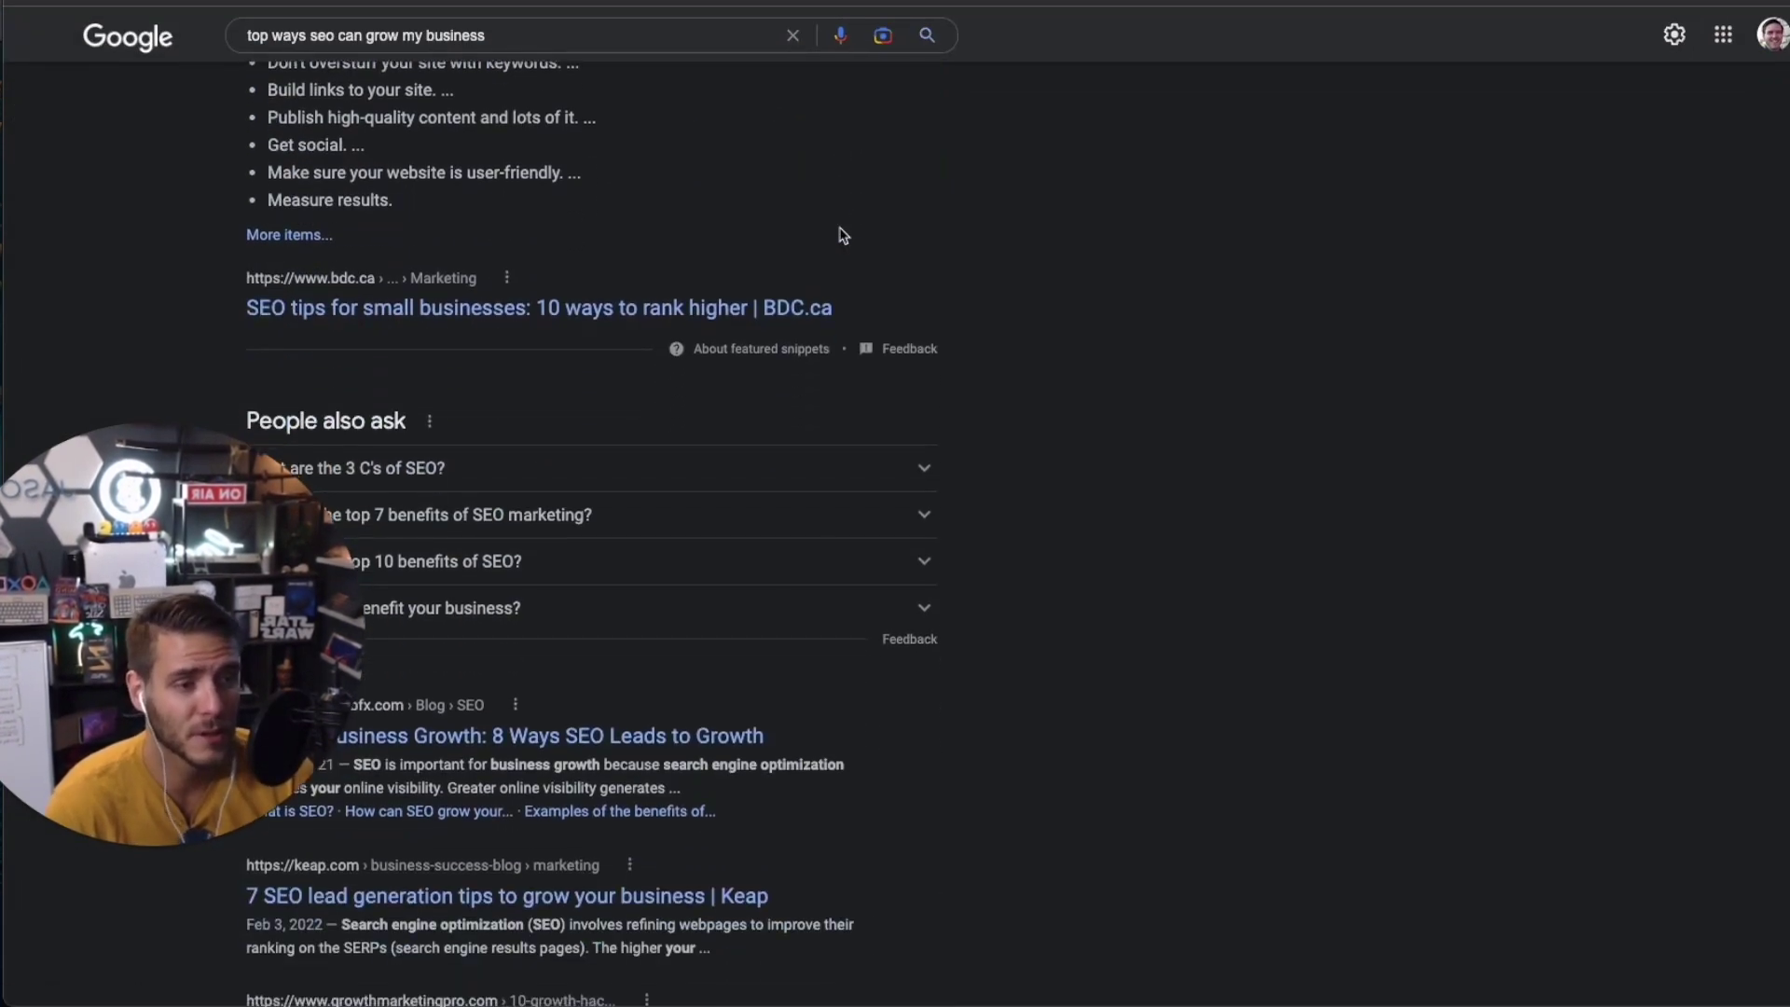
pyautogui.scroll(-1, 843, 235)
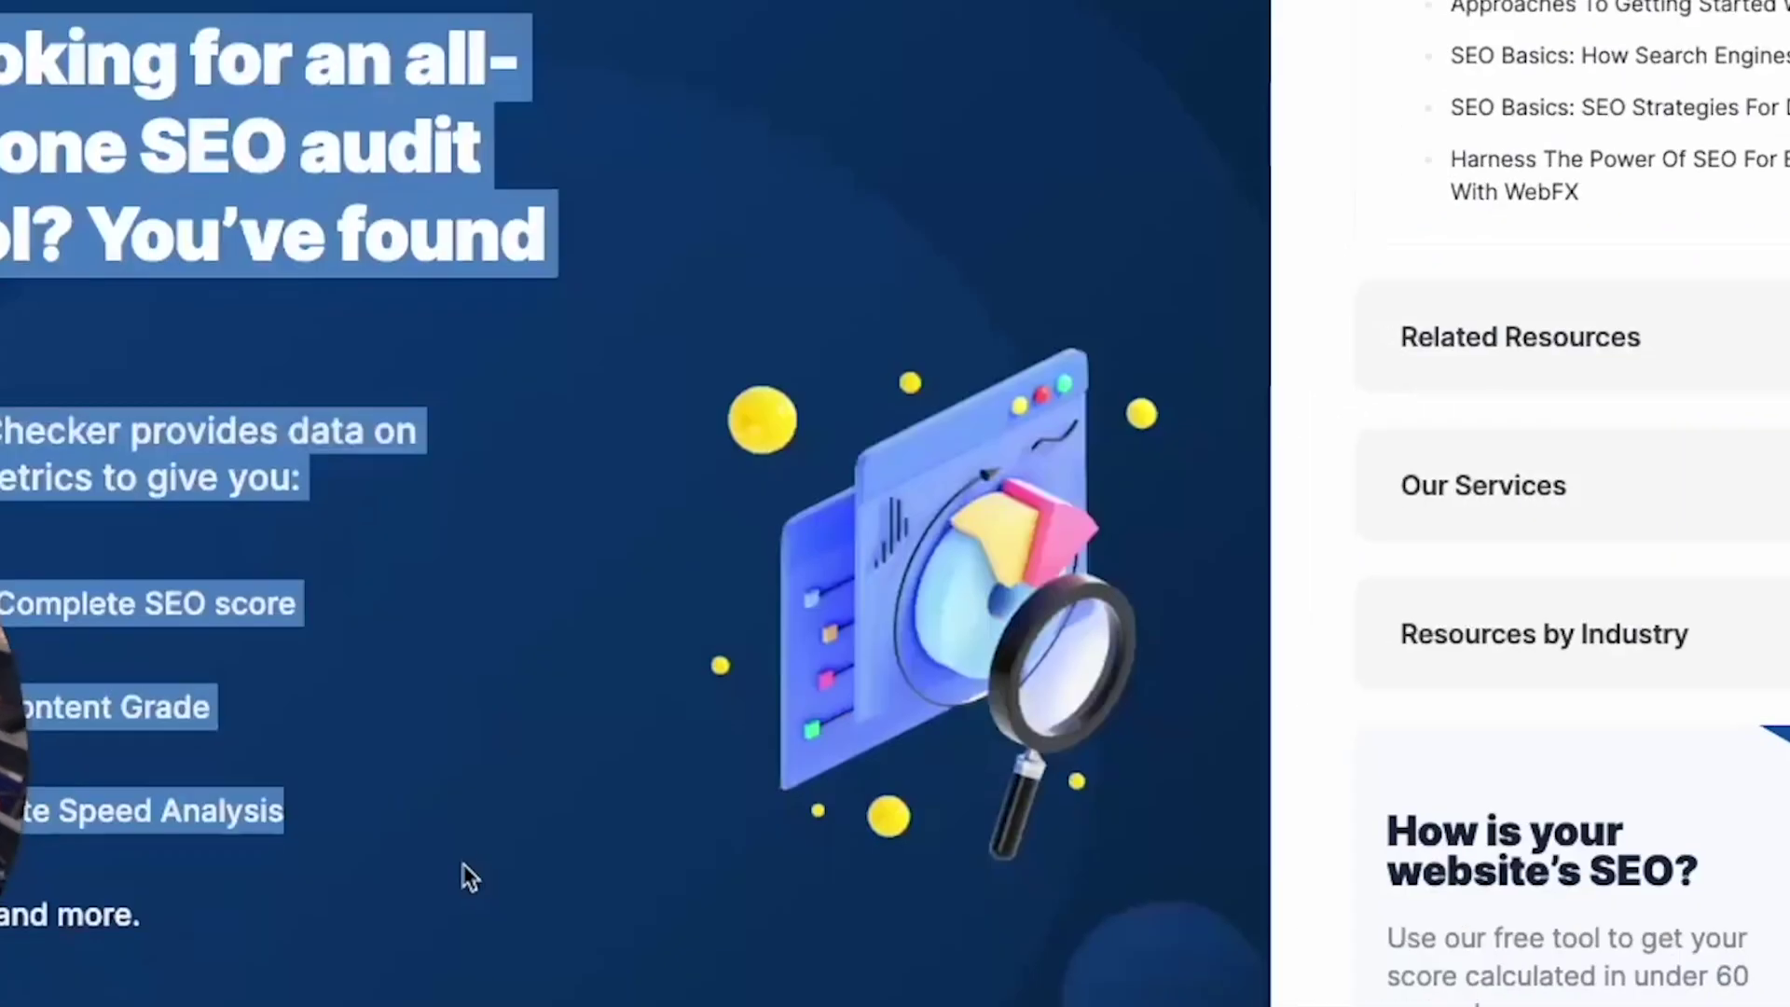
pyautogui.scroll(-3, 467, 870)
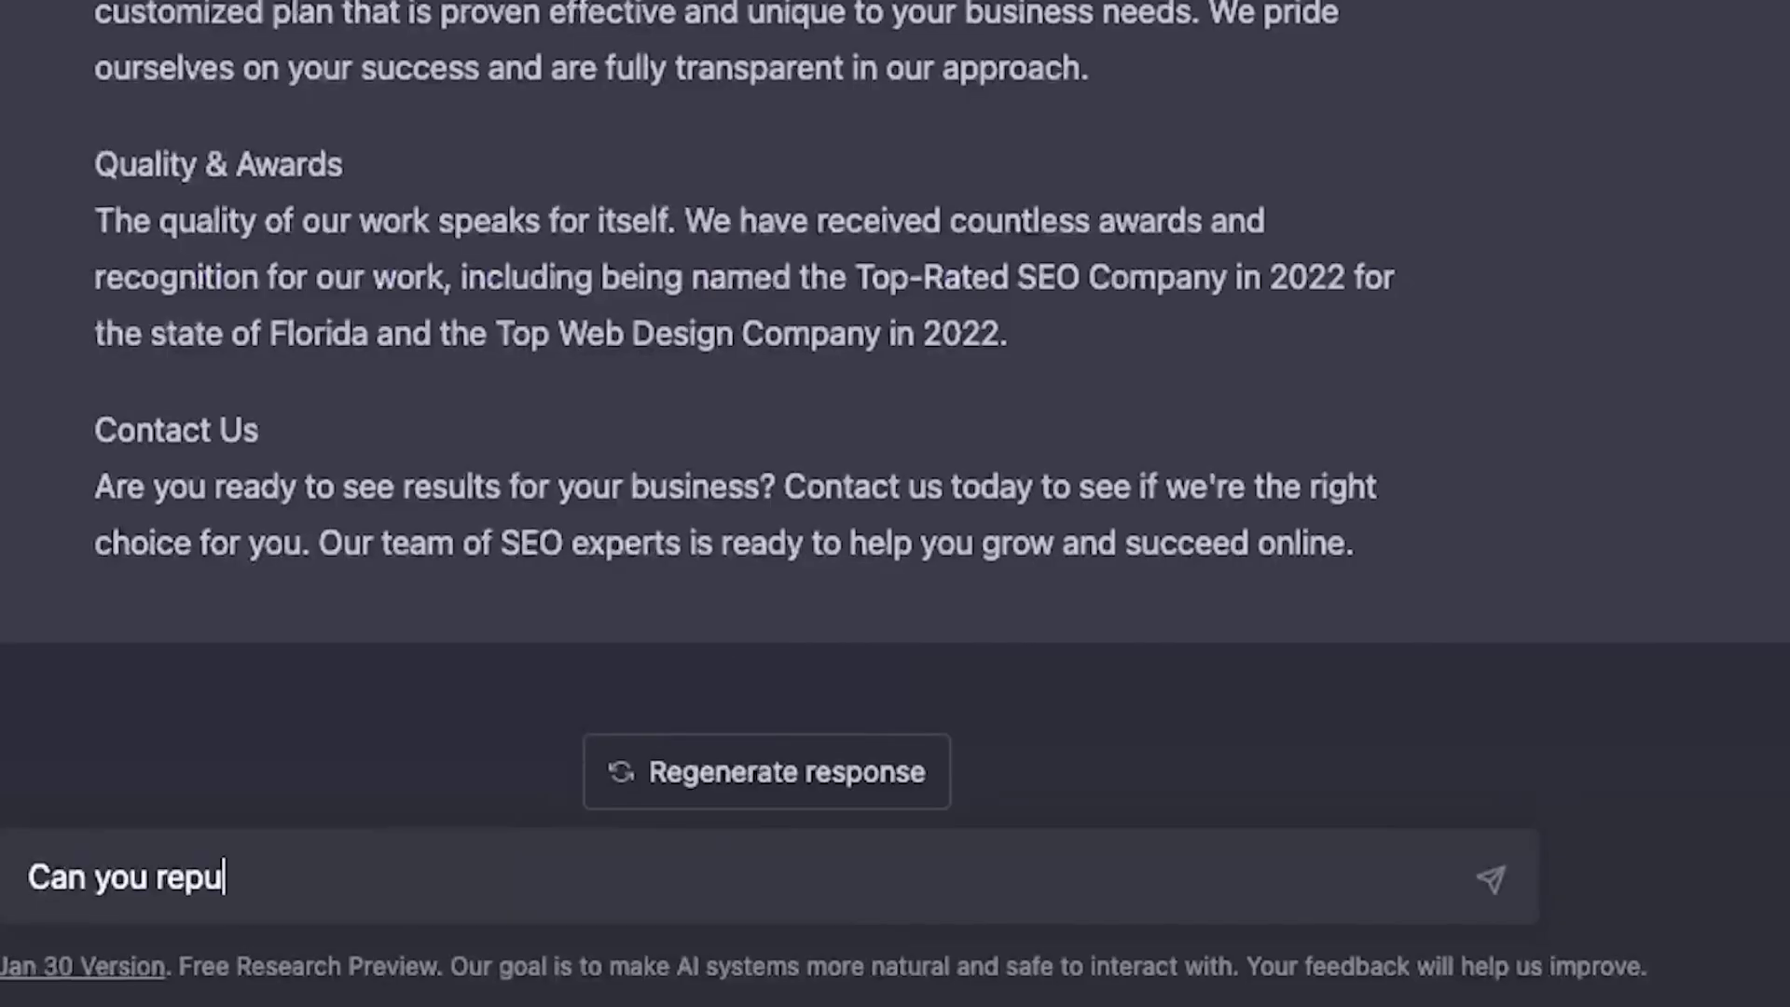
pyautogui.write('rpose this arrtic')
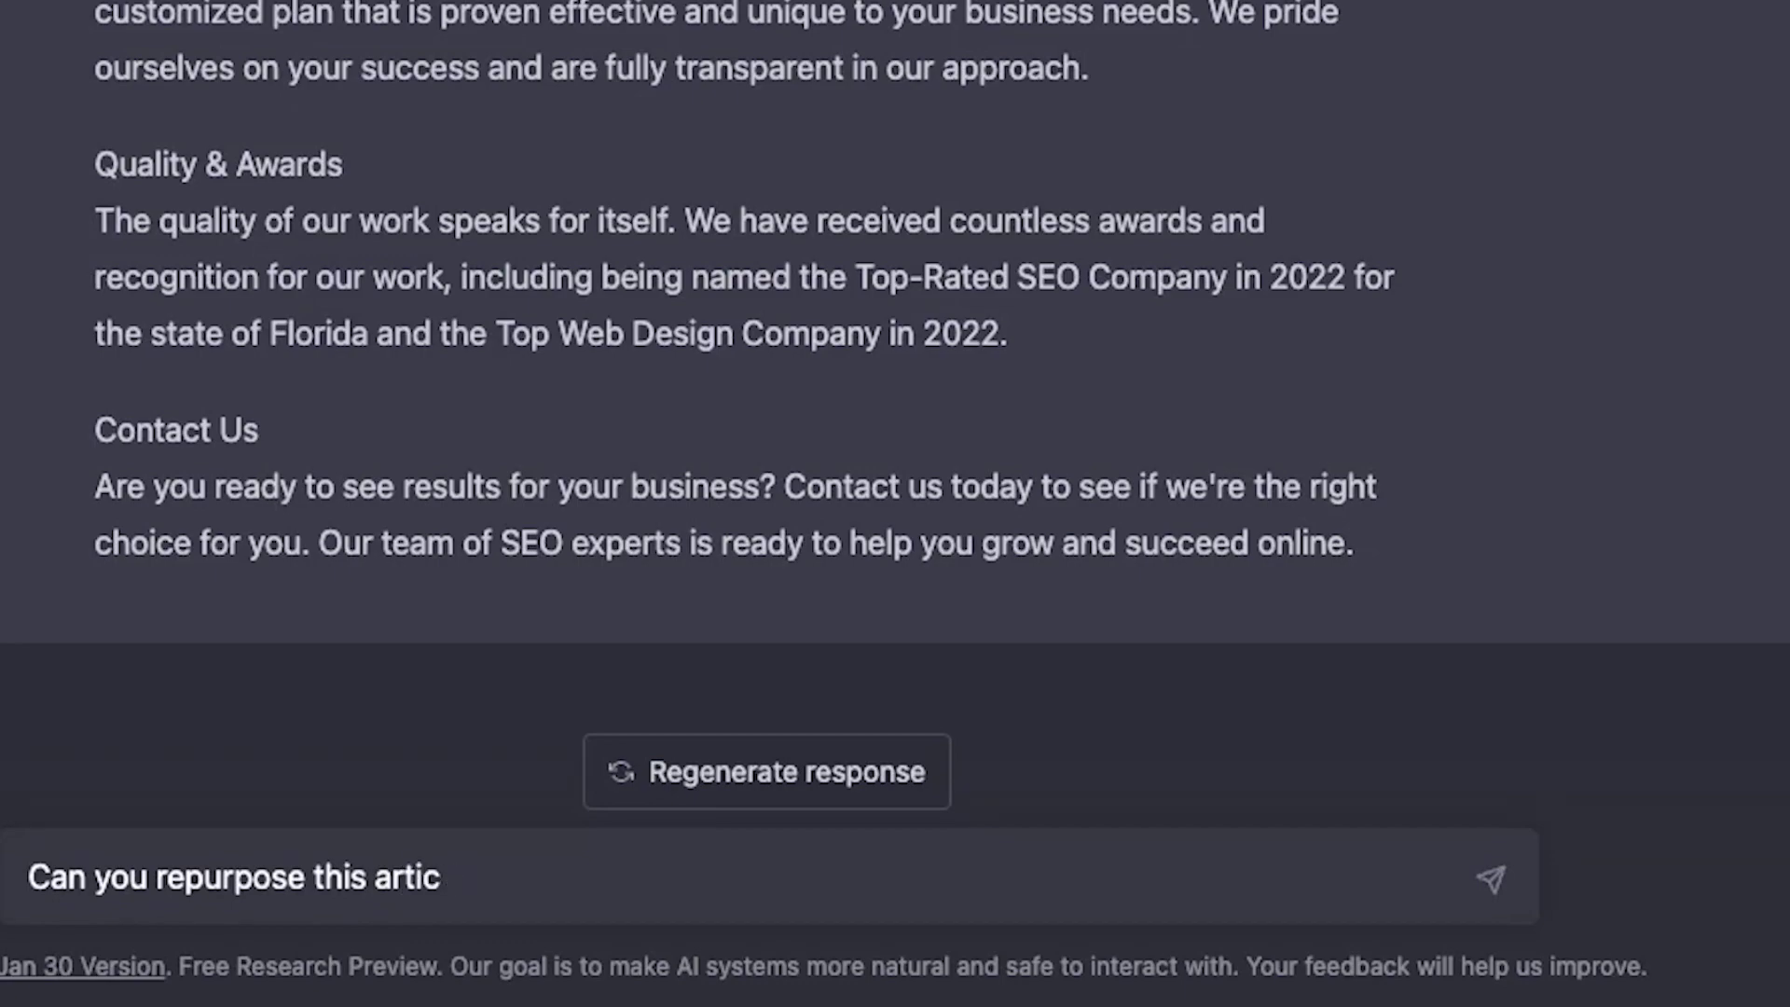
pyautogui.write('le into a new article for my blog?')
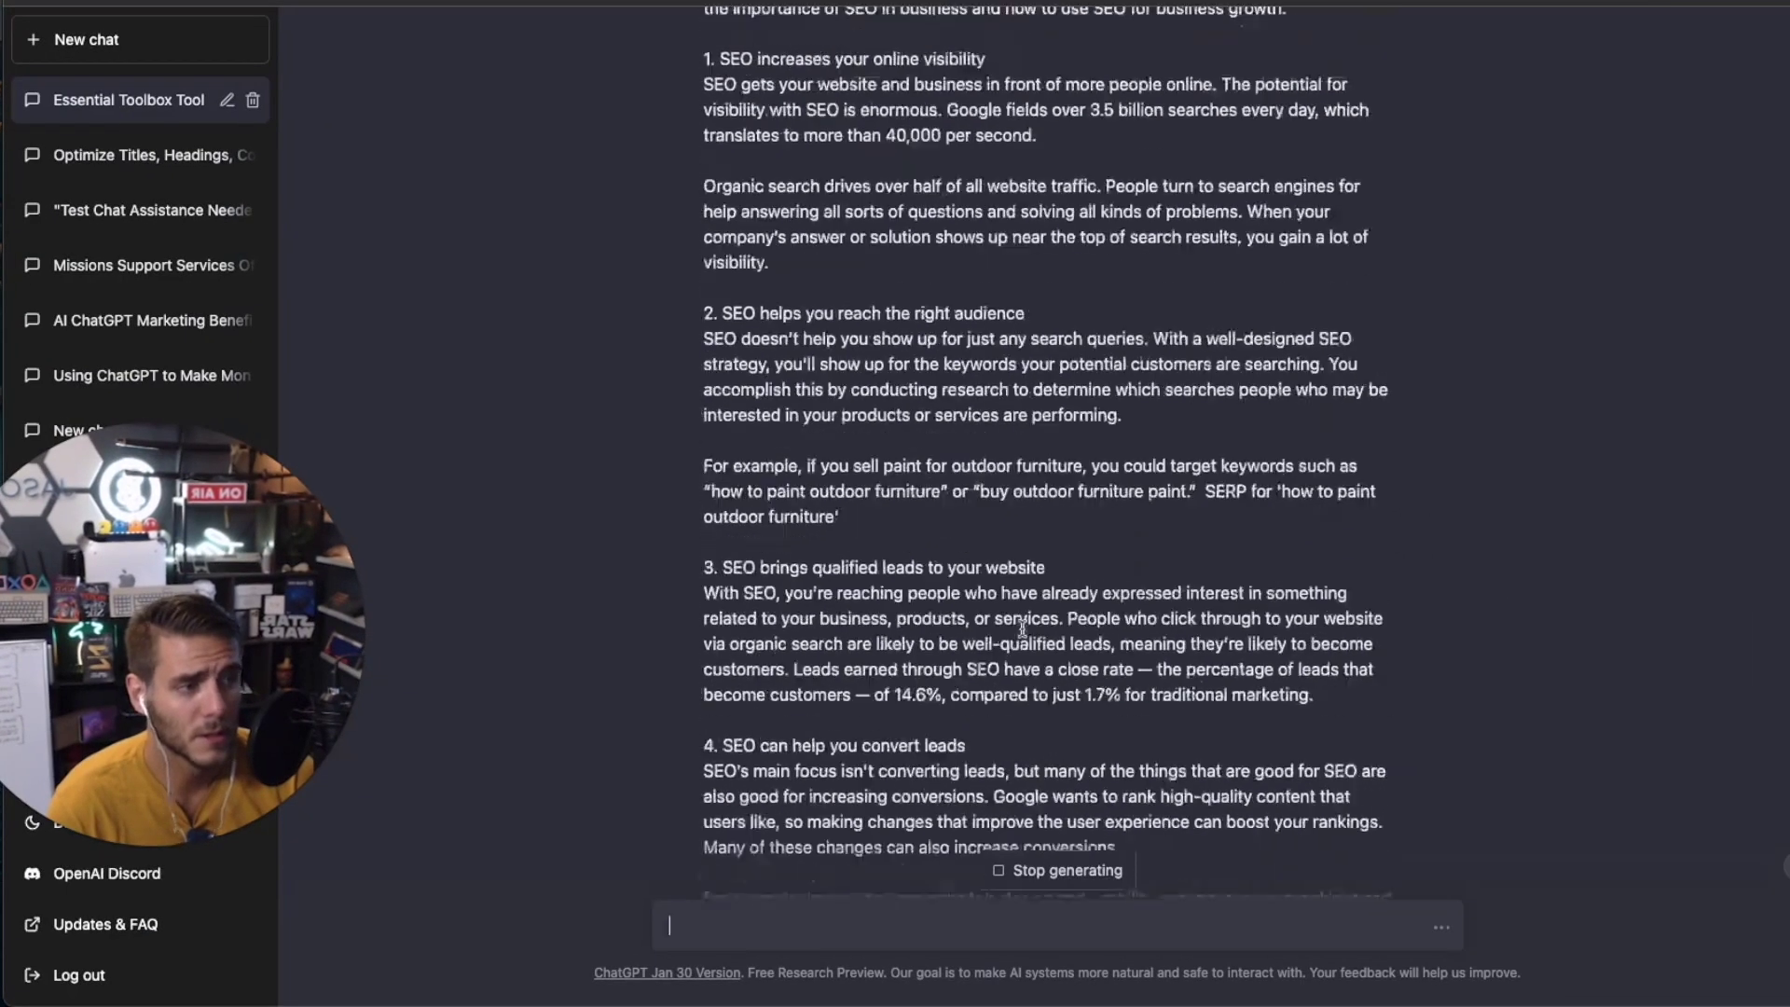
# Send the repurpose request together with the pasted competitor article
pyautogui.scroll(9, 1023, 630)
pyautogui.scroll(-4, 1019, 632)
pyautogui.moveTo(1177, 399); pyautogui.dragTo(695, 390)
pyautogui.scroll(-4, 1012, 506)
pyautogui.scroll(-15, 1012, 506)
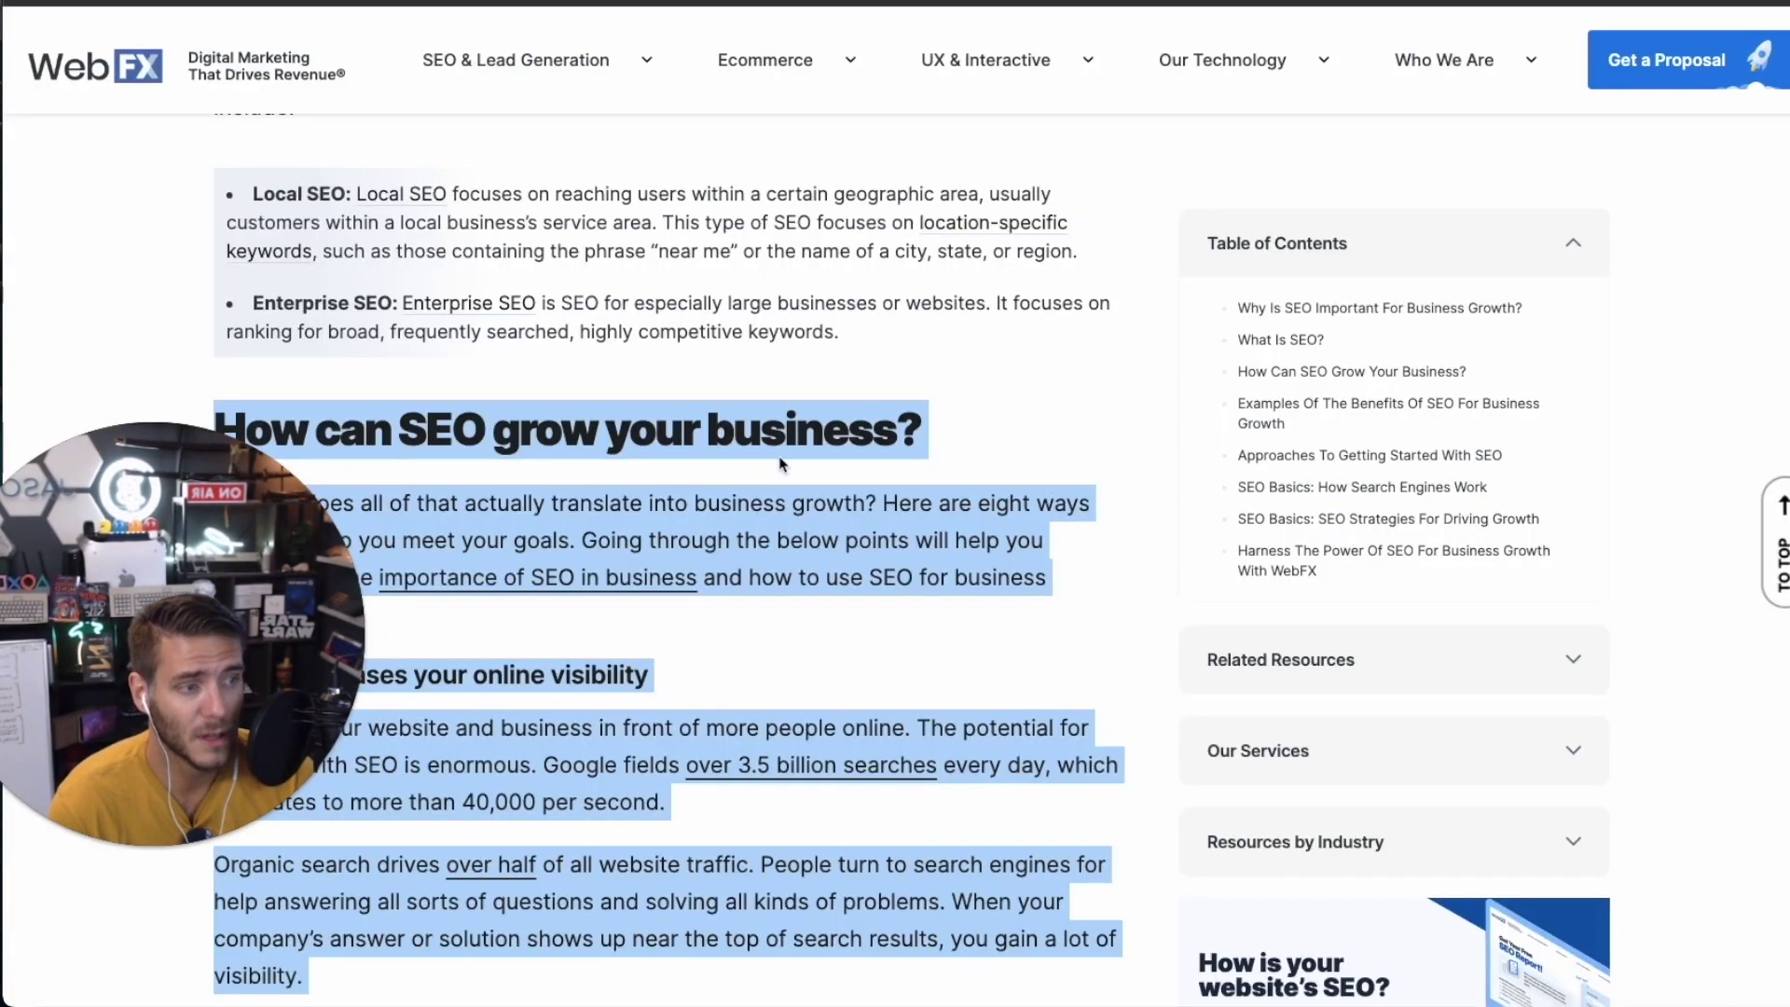
pyautogui.click(841, 536)
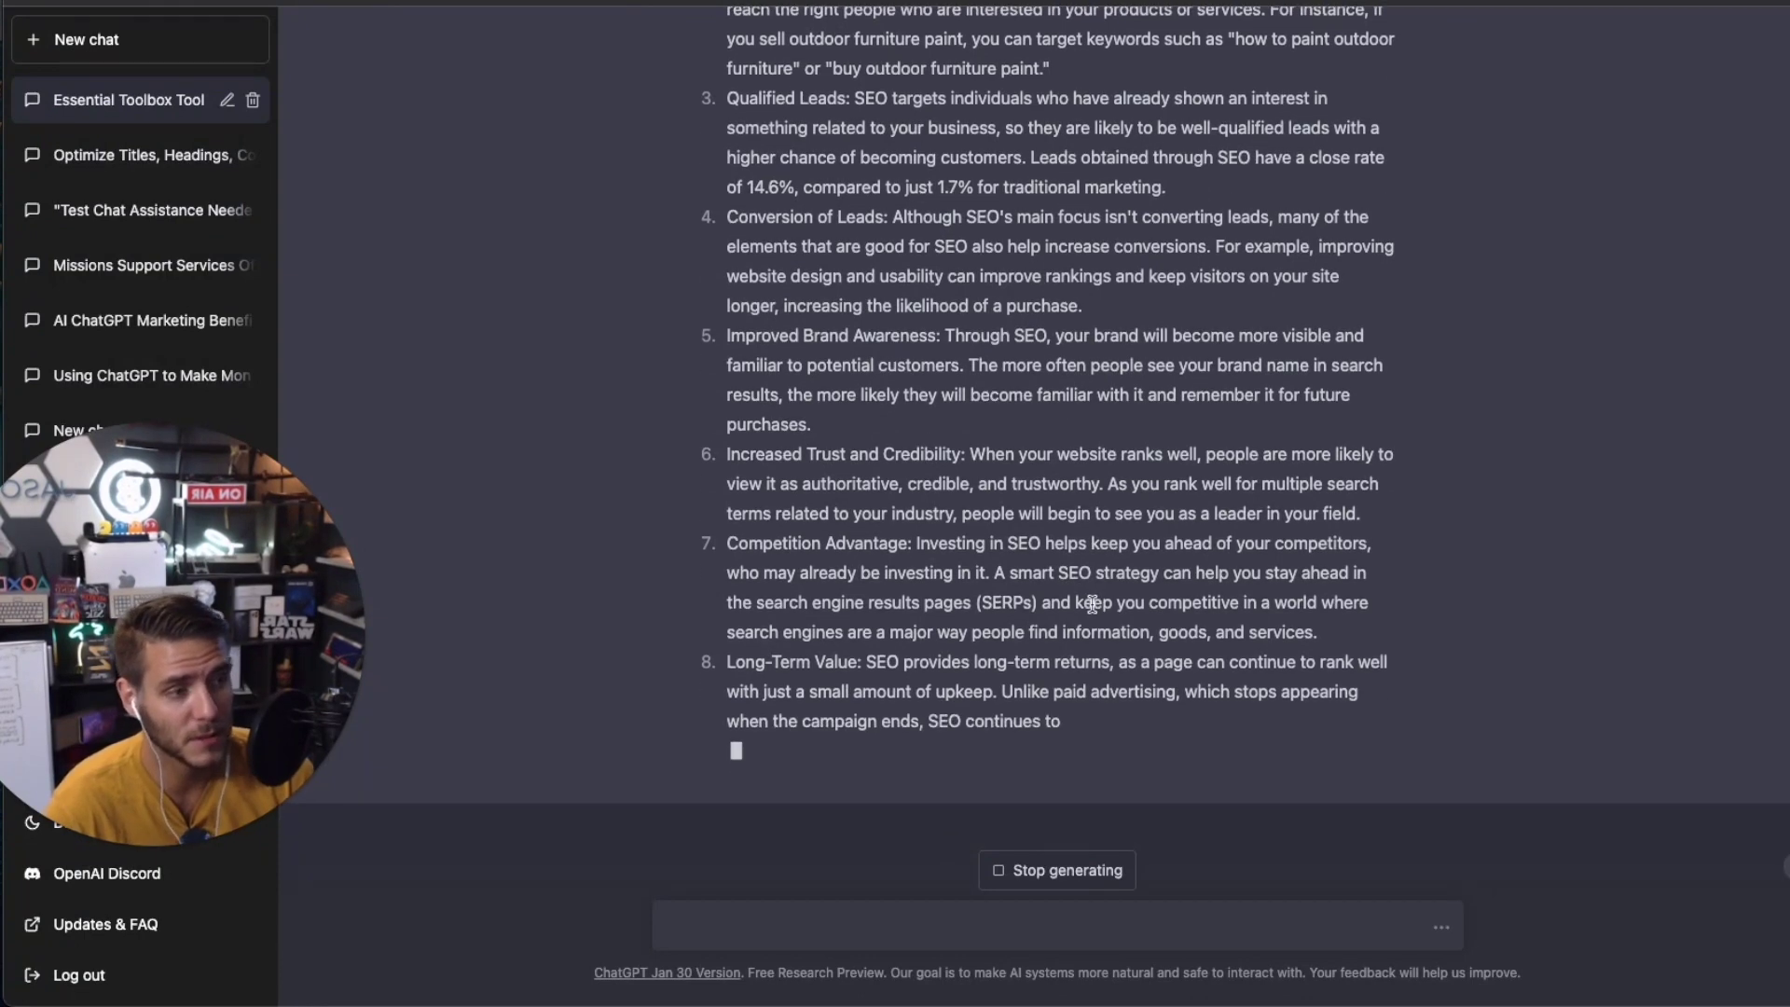
# Read through '8 Ways SEO Can Help Boost Your Business Growth' to its conclusion
pyautogui.scroll(2, 1091, 604)
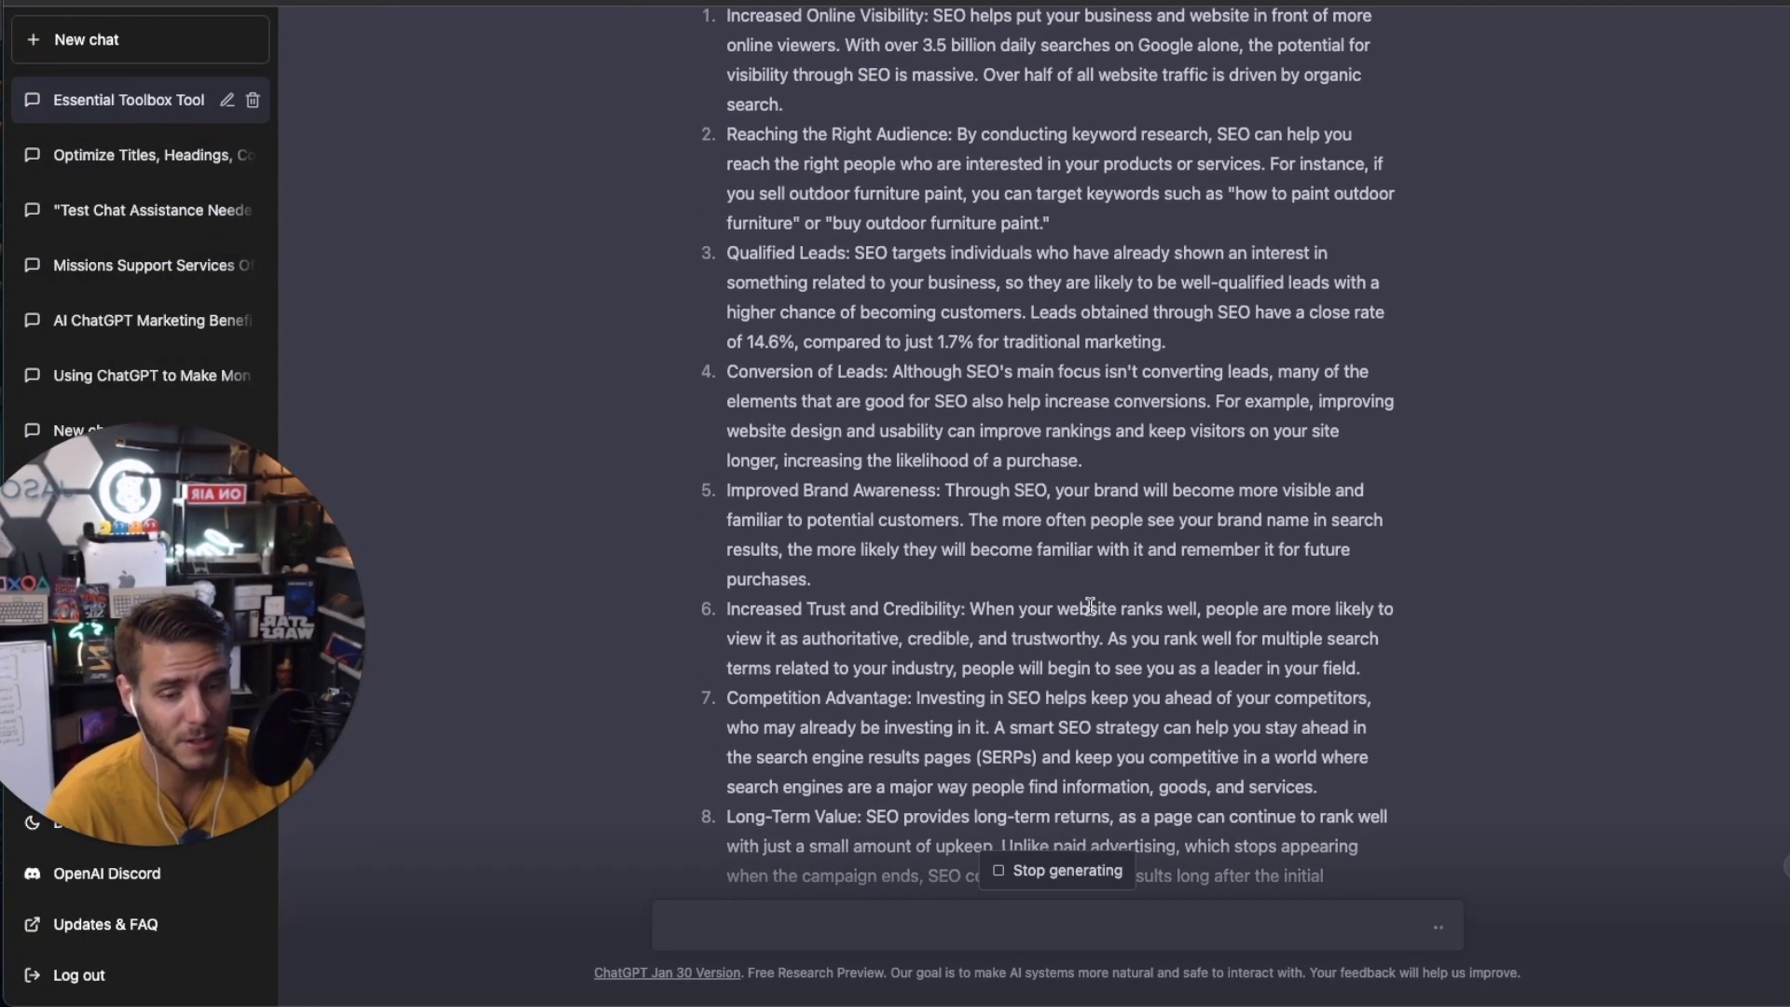
pyautogui.scroll(7, 1091, 606)
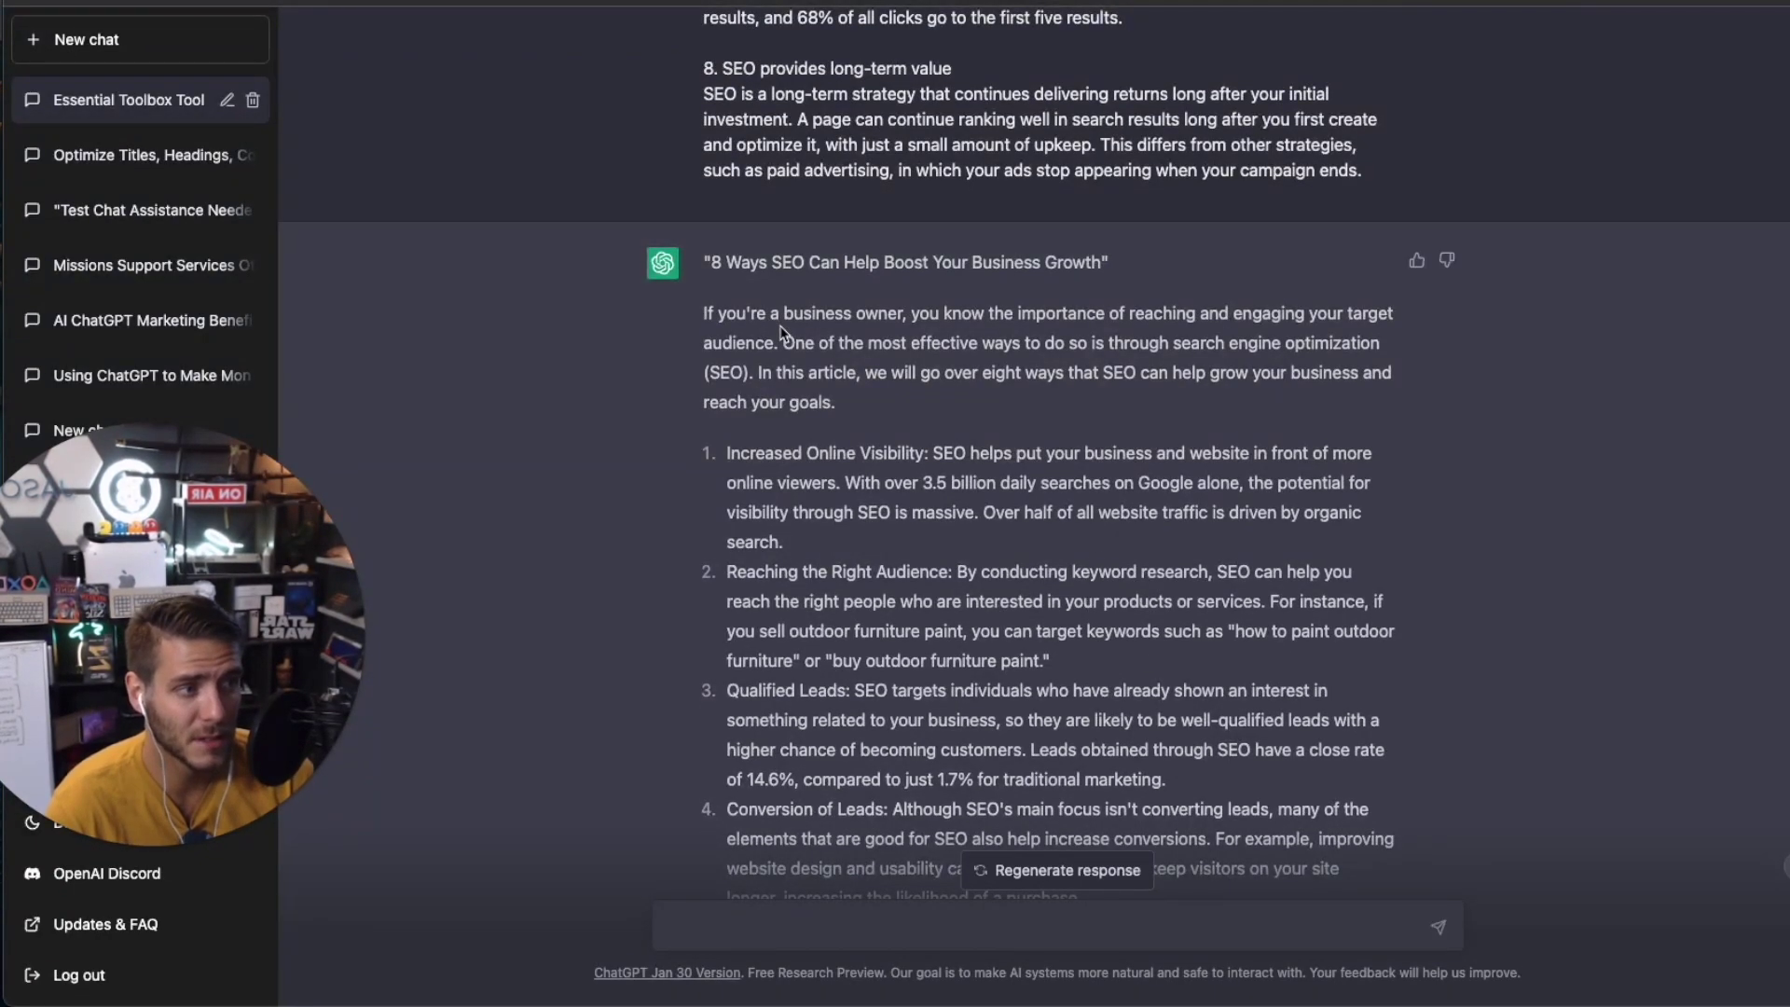
pyautogui.scroll(-8, 781, 333)
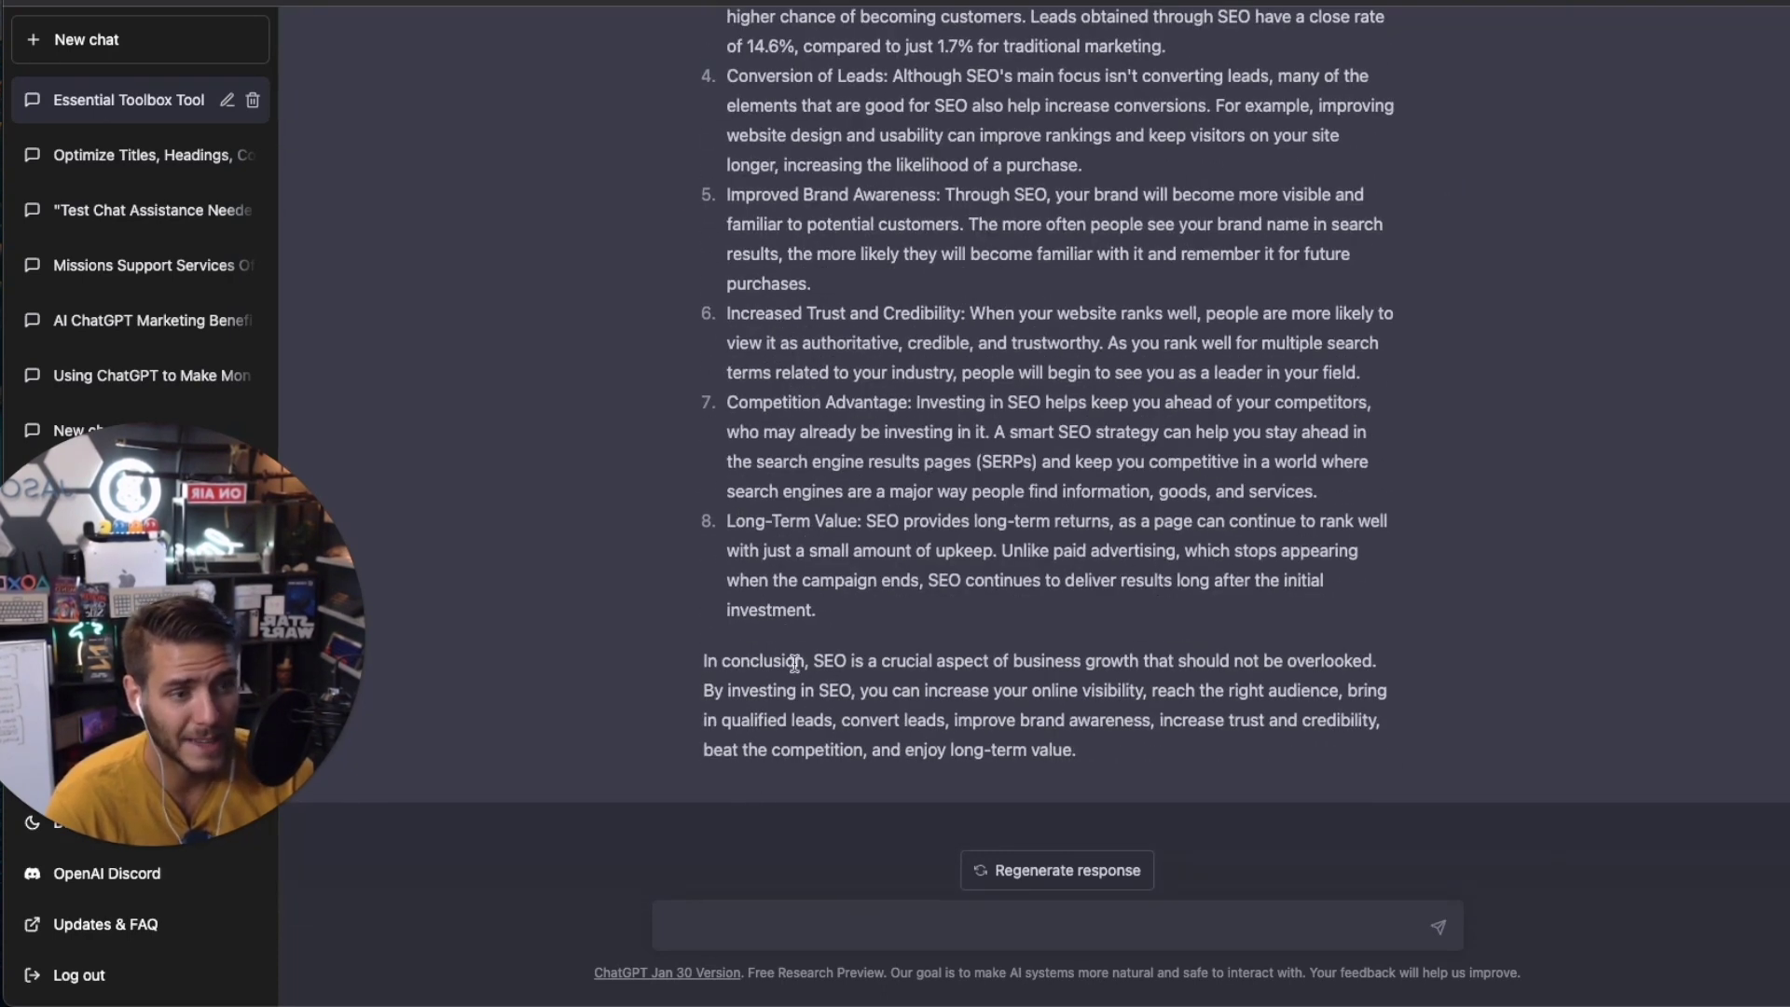
pyautogui.scroll(3, 765, 746)
# Ask ChatGPT to generate image alt text for the 8 sections of the blog article above
pyautogui.scroll(-3, 811, 877)
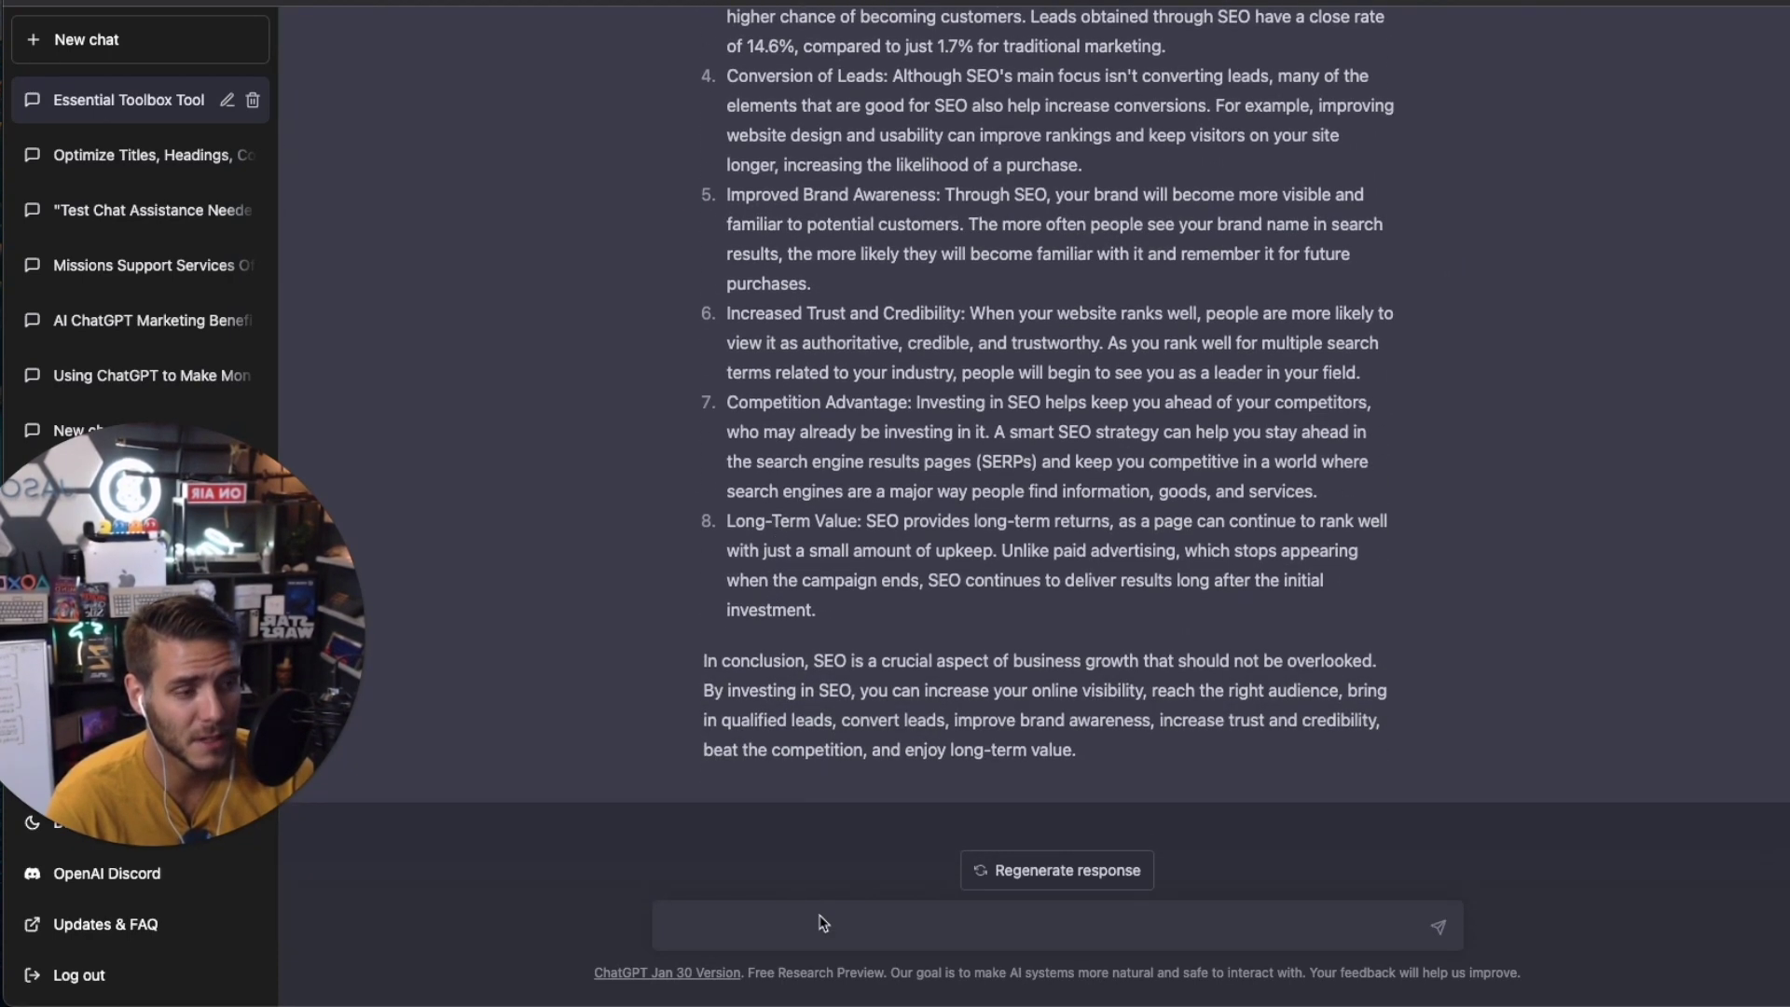
pyautogui.click(823, 923)
pyautogui.write('Can you generate alt tex')
pyautogui.write('t f')
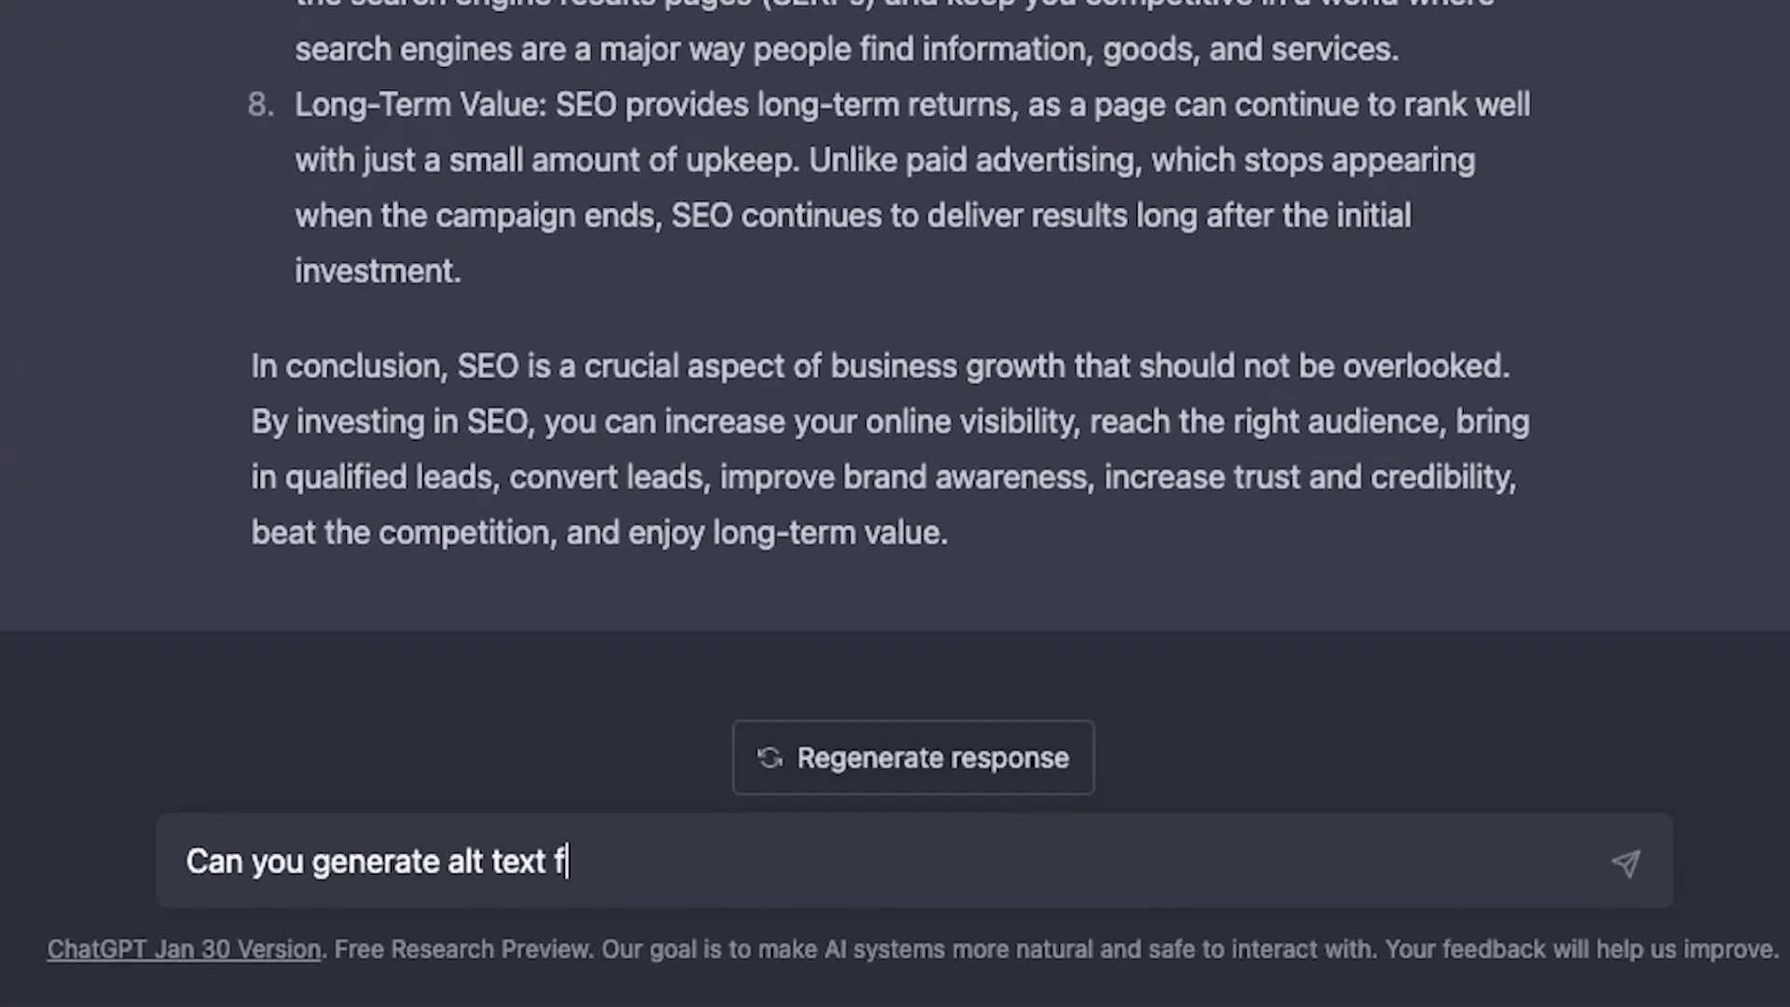
pyautogui.write('or images for these 8 sections in the blog article ')
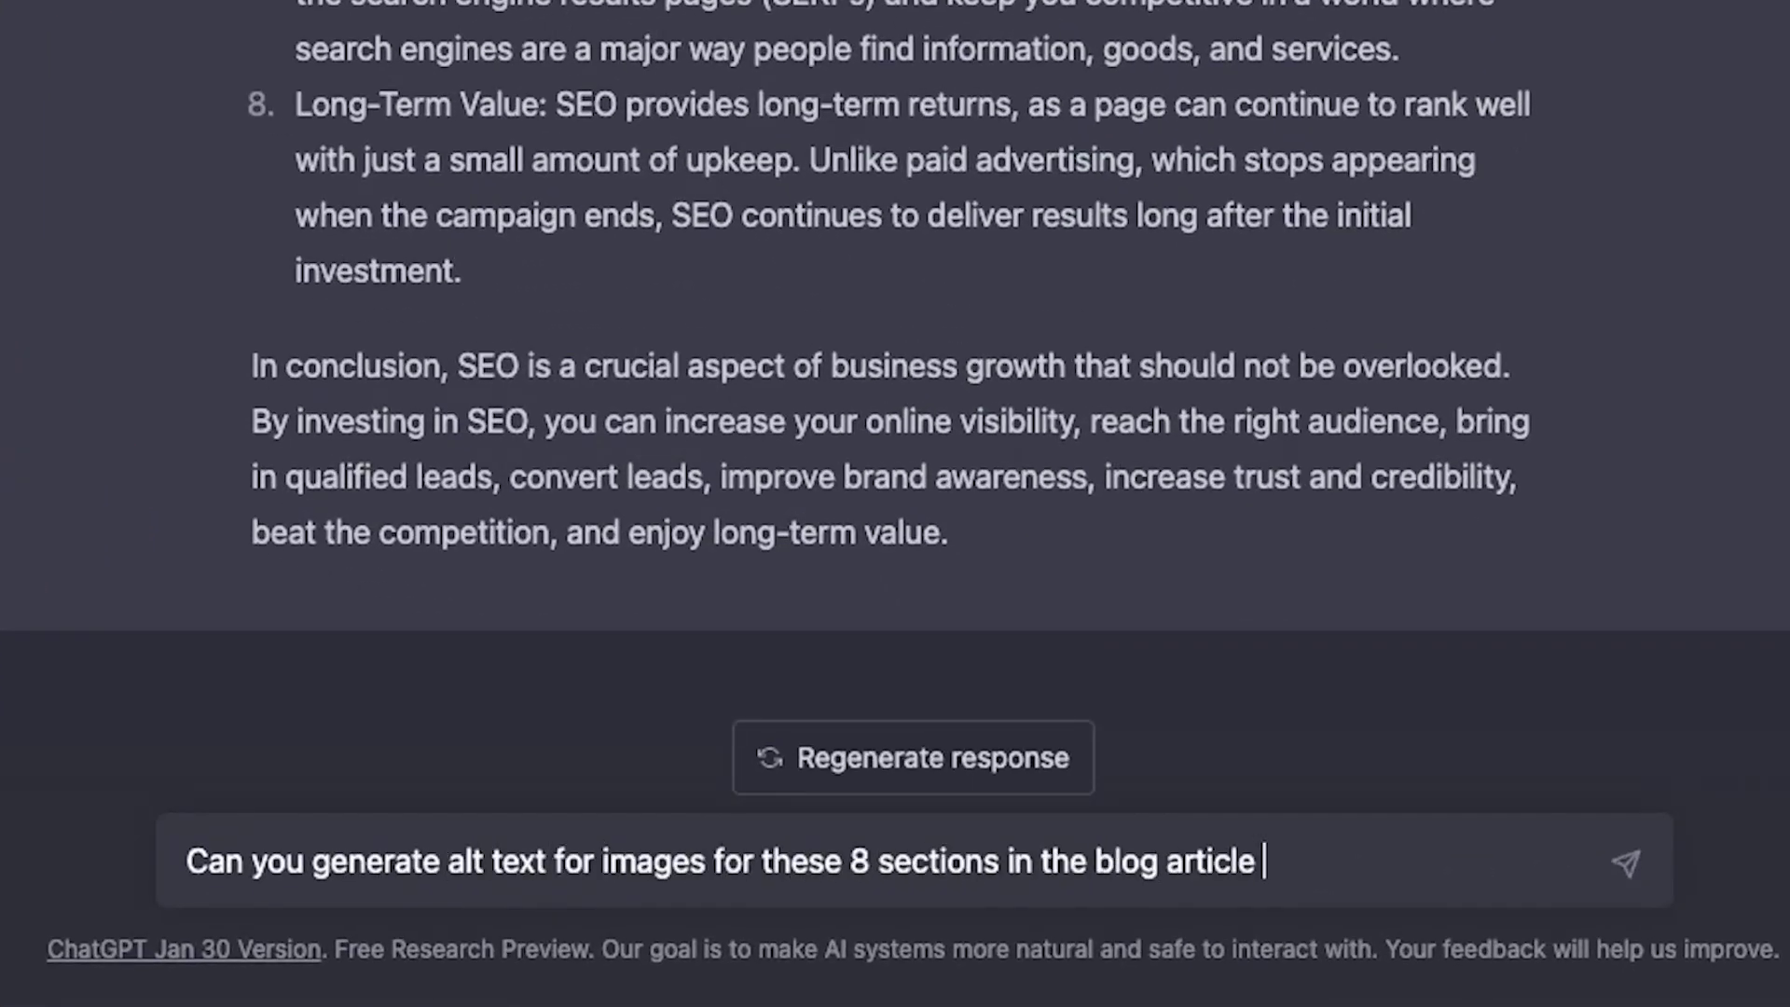
pyautogui.write('above?')
pyautogui.press('Return')
# Review the alt text reply for all eight sections, ending with the long-term-benefits timeline
pyautogui.moveTo(1436, 208); pyautogui.dragTo(871, 208)
pyautogui.click(269, 100)
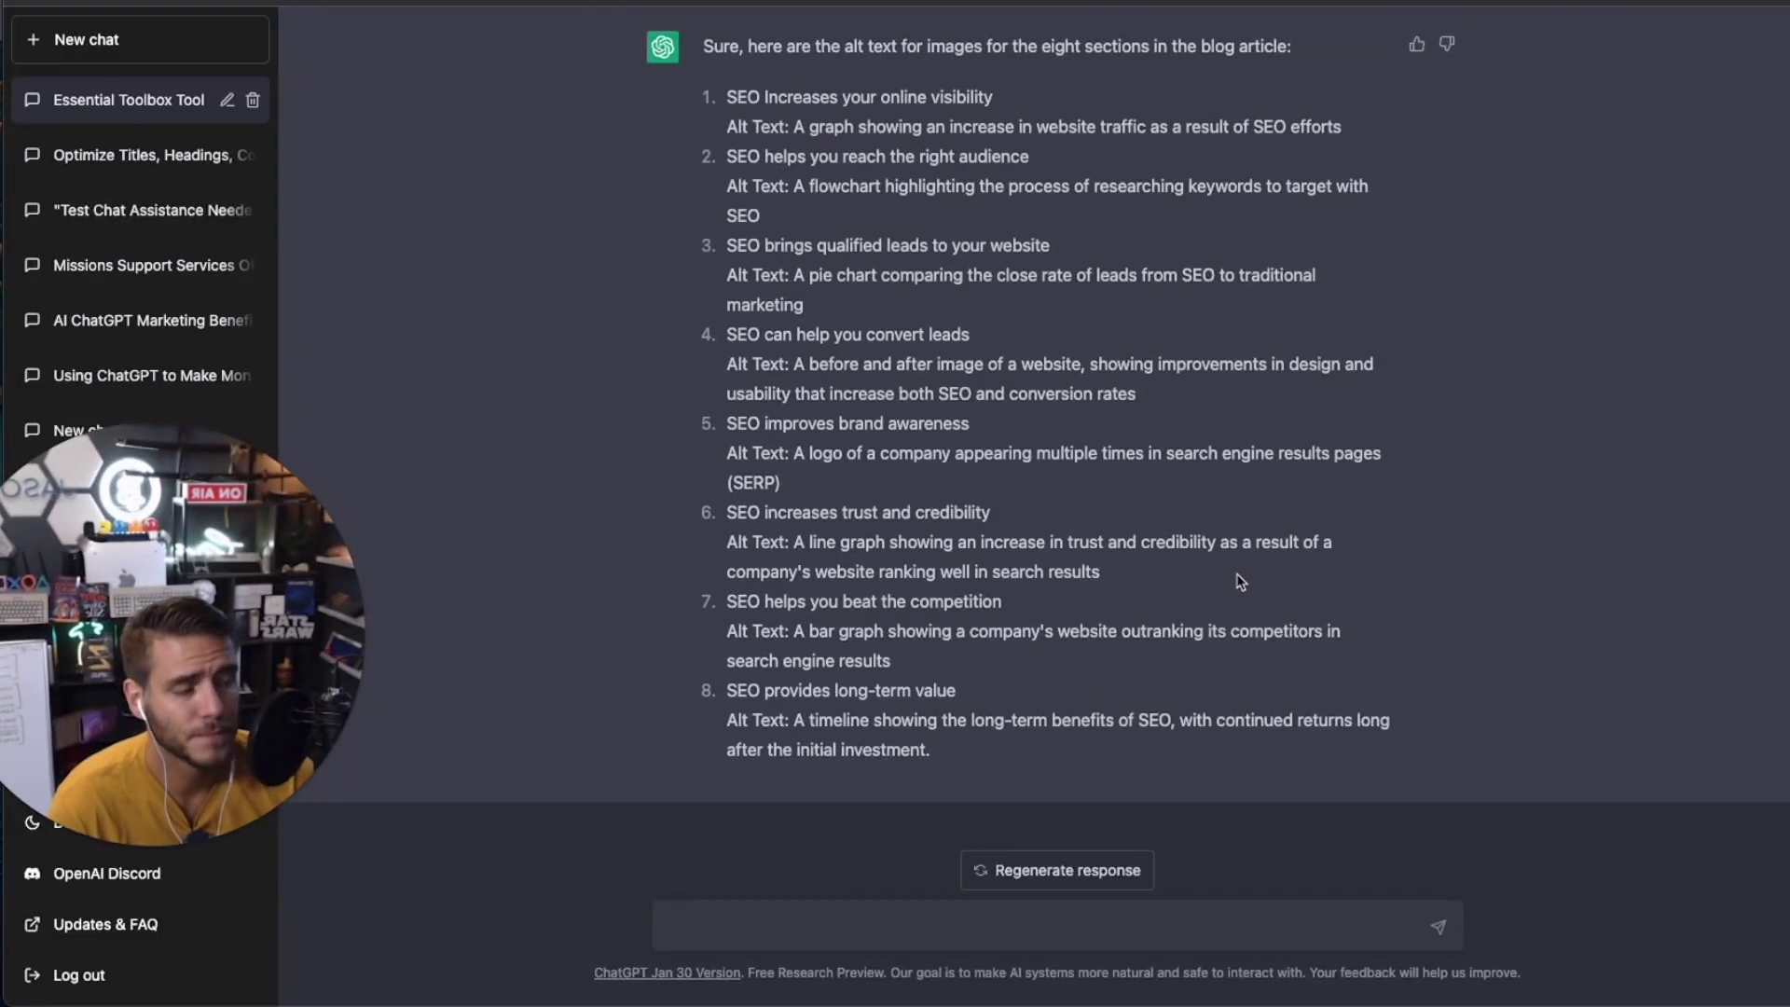
pyautogui.scroll(2, 1240, 582)
pyautogui.scroll(-1, 893, 407)
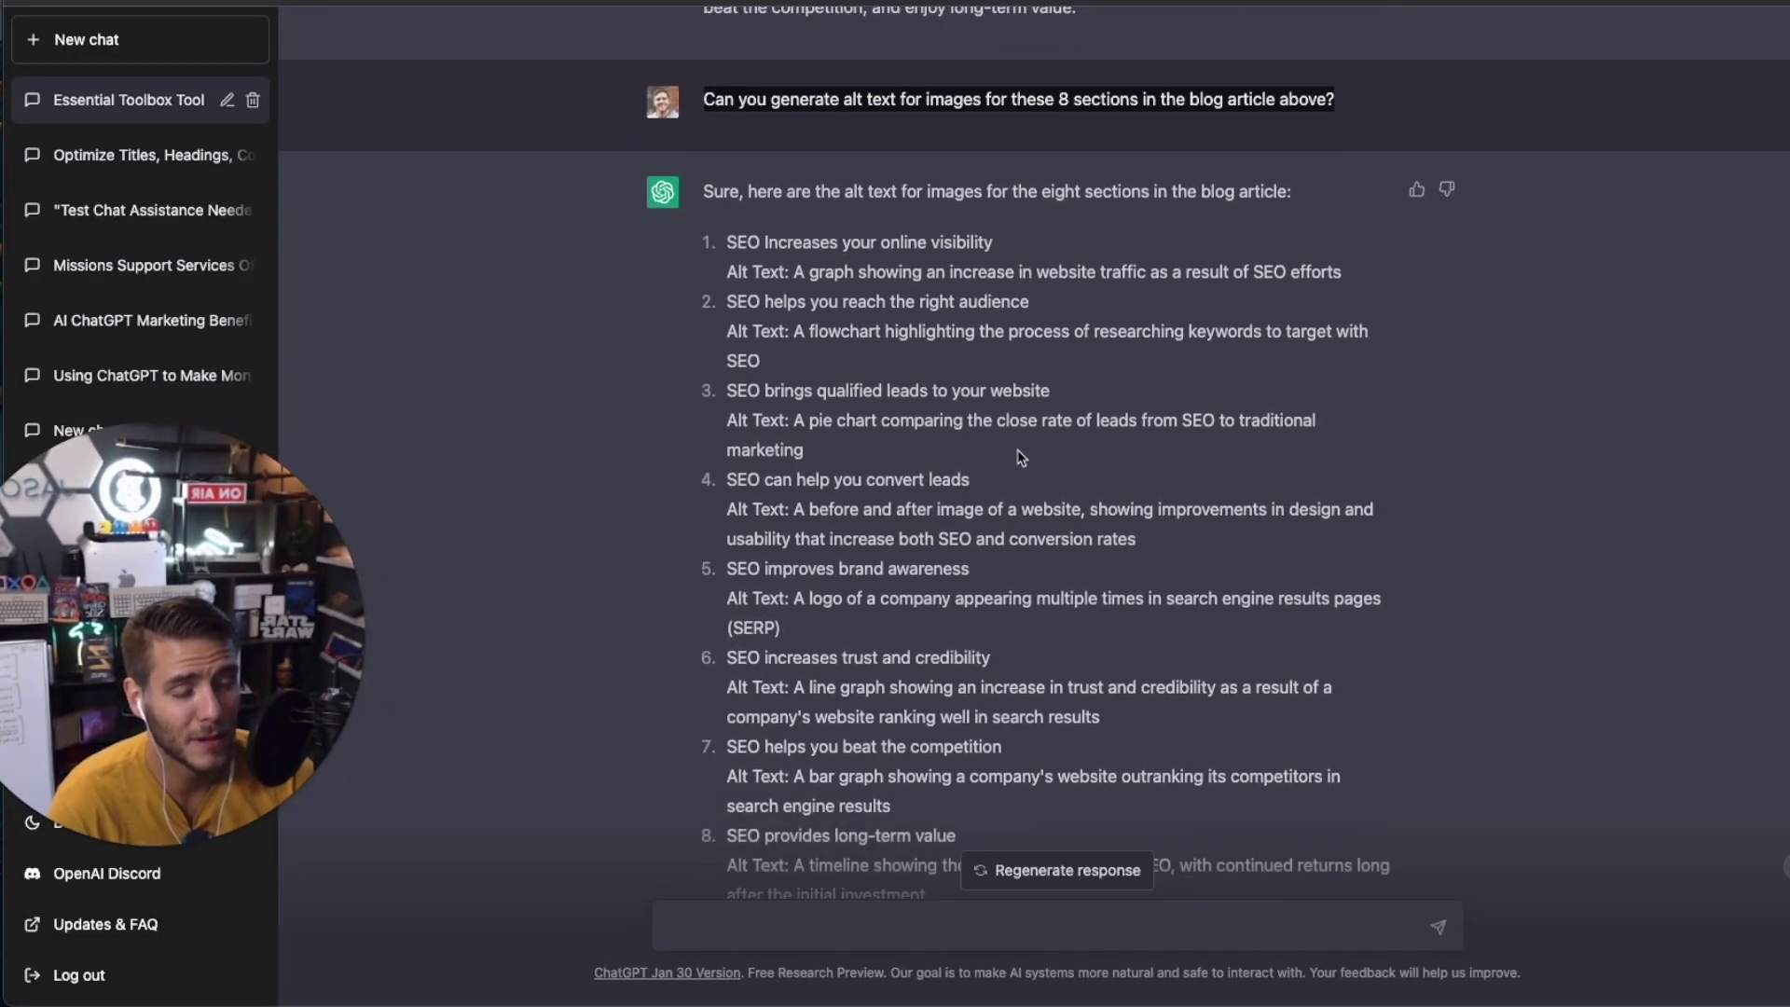
pyautogui.scroll(-2, 1021, 457)
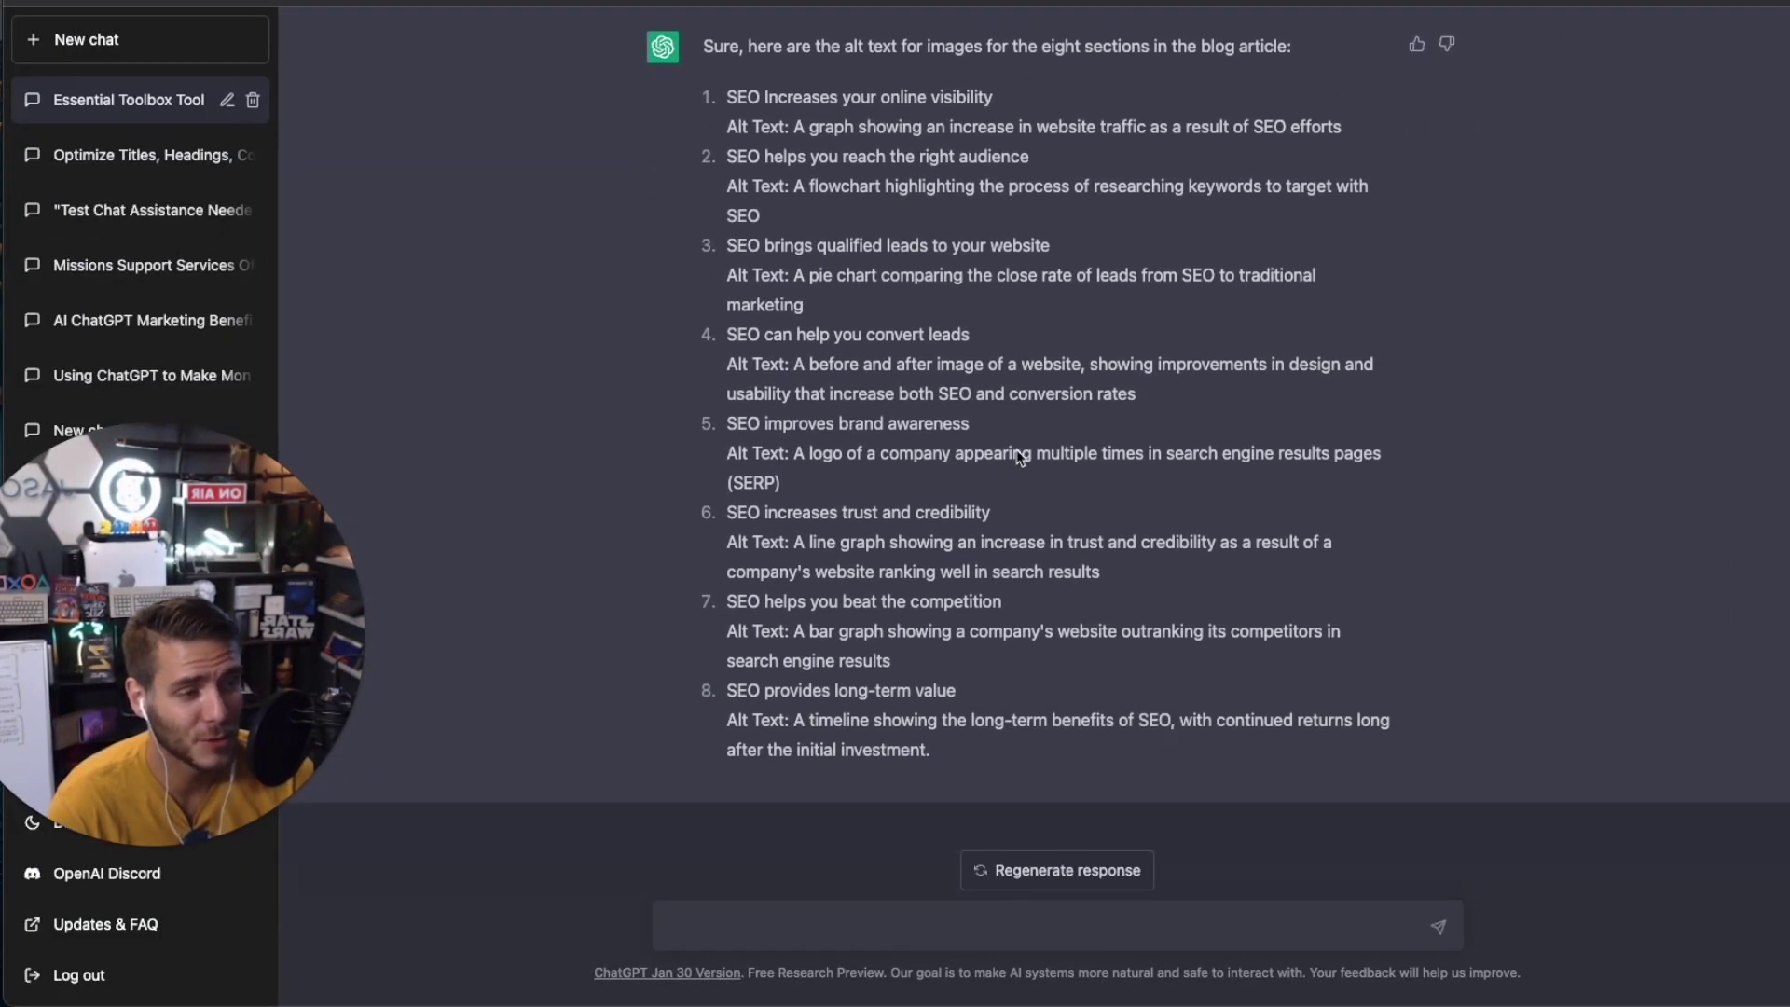
pyautogui.scroll(3, 1020, 457)
pyautogui.scroll(-2, 1021, 457)
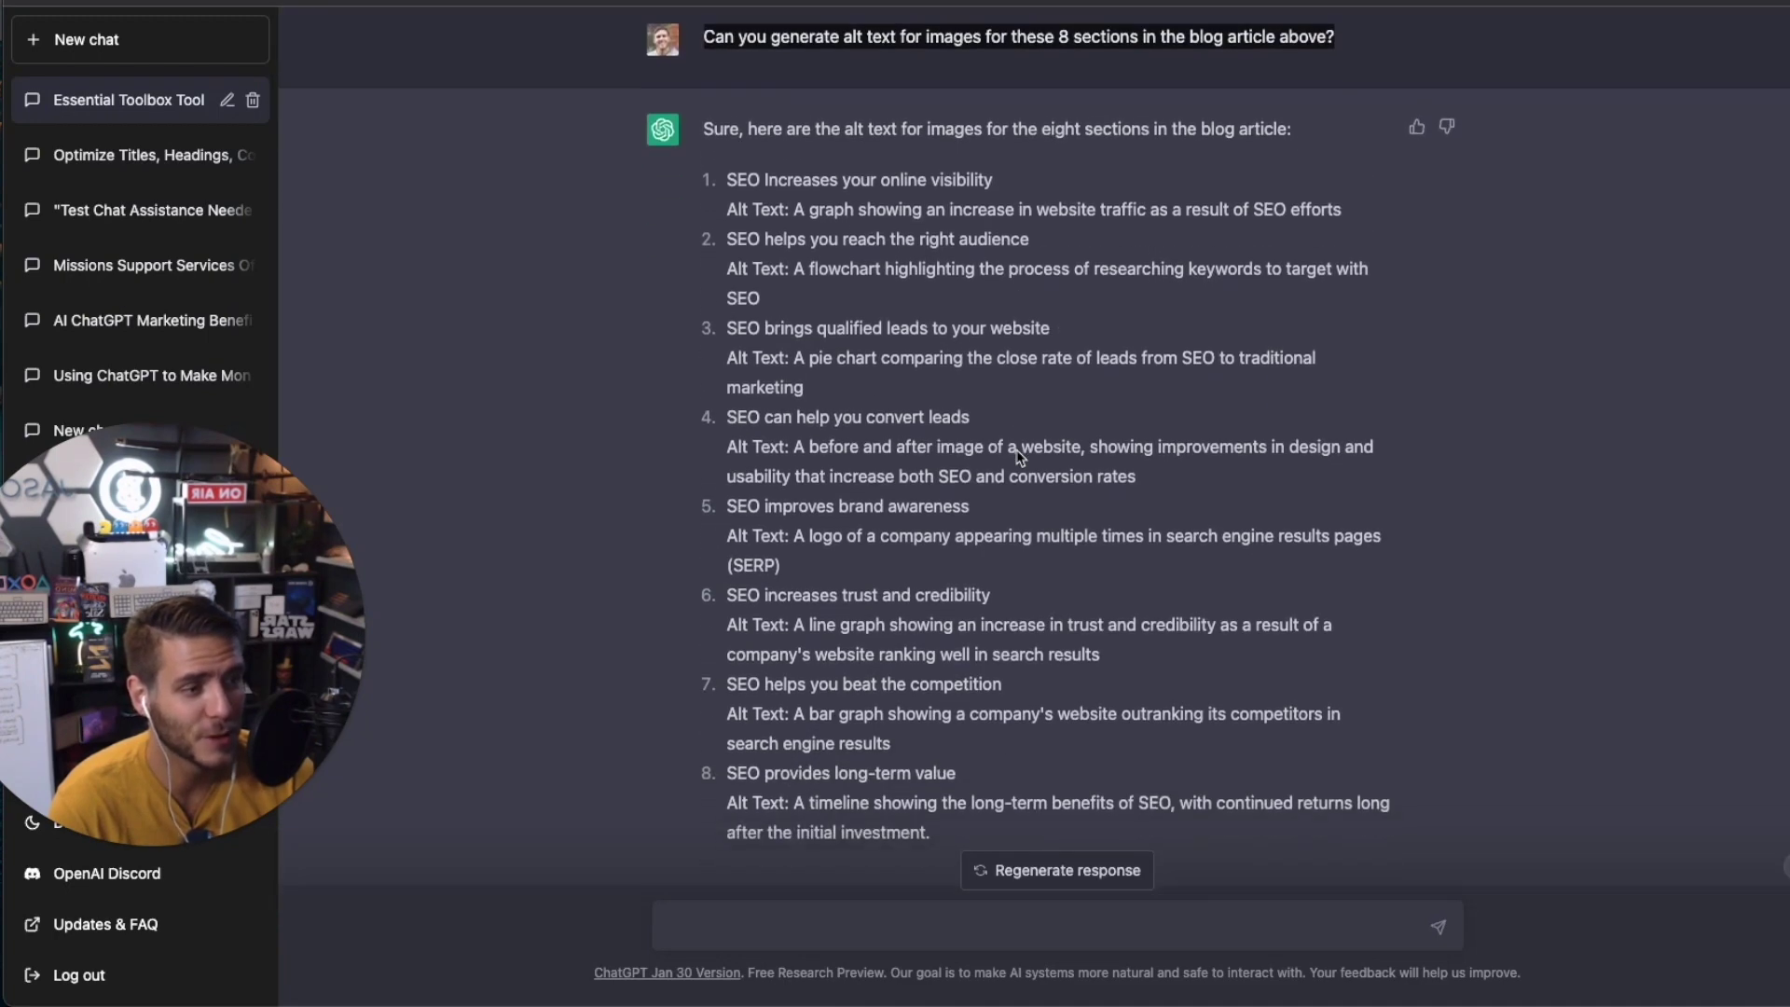
pyautogui.scroll(10, 1019, 456)
pyautogui.scroll(-12, 1019, 457)
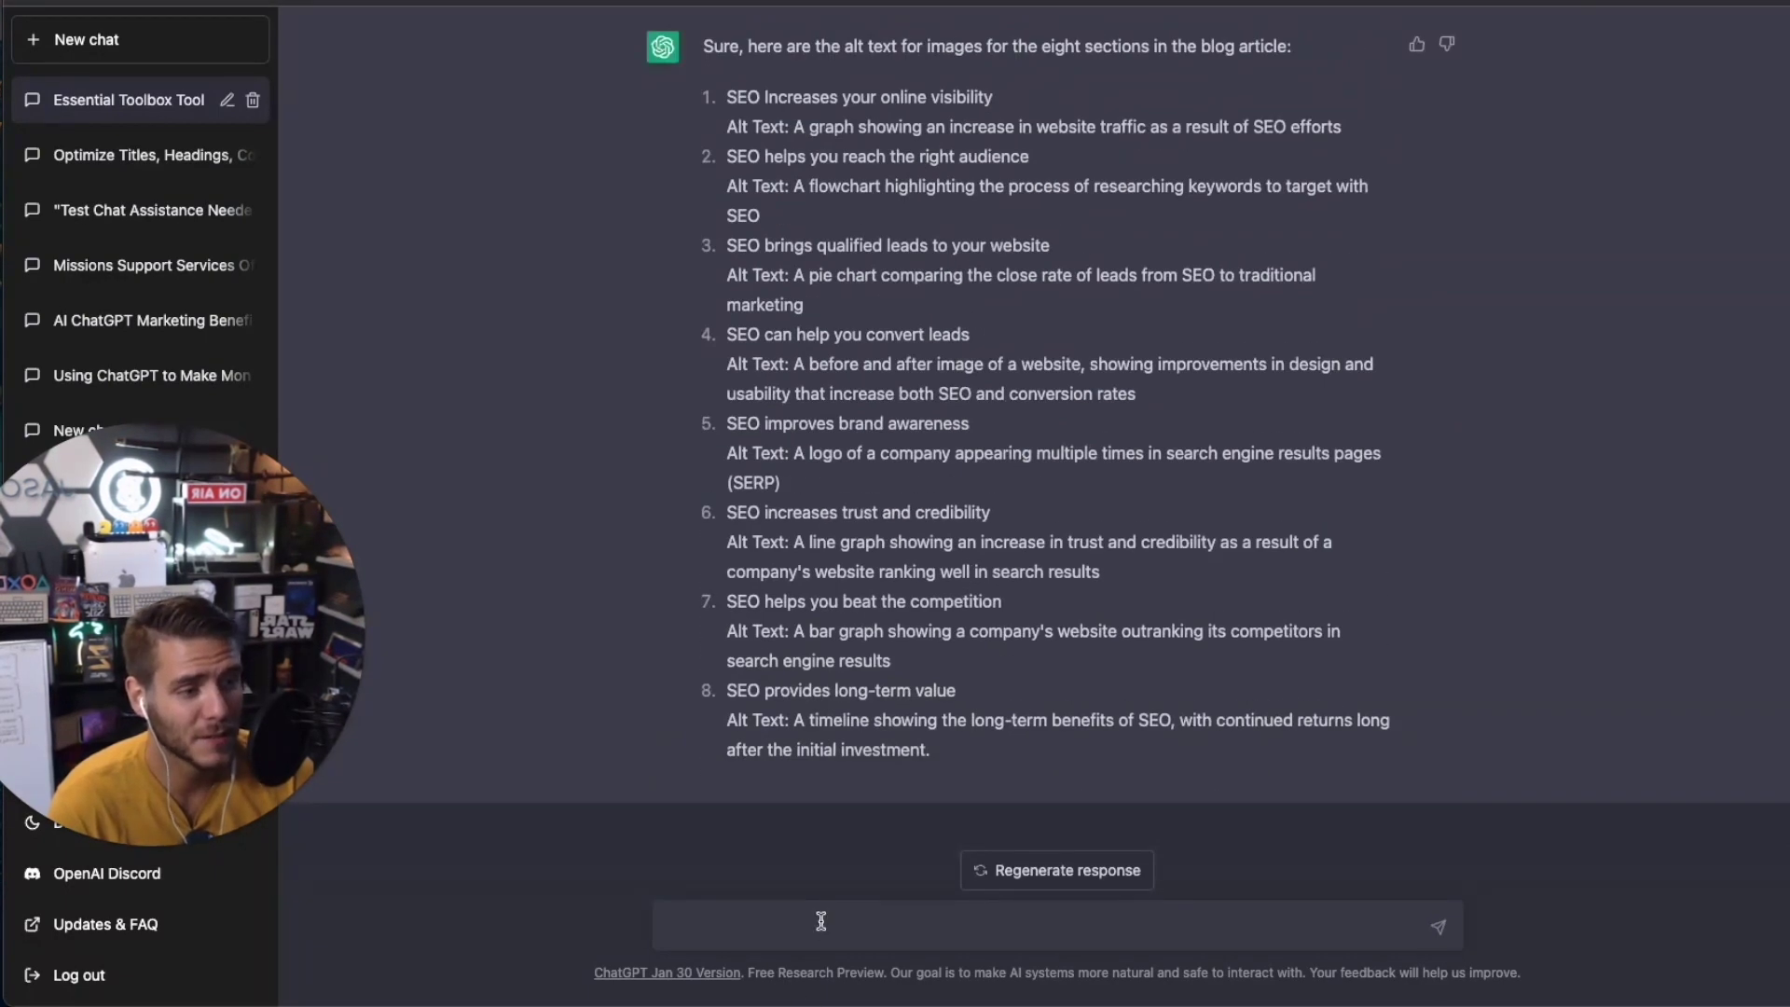
# Ask 'What's a good backlink strategy for the article above?', correcting the 'abocve' typo
pyautogui.write("What's a go")
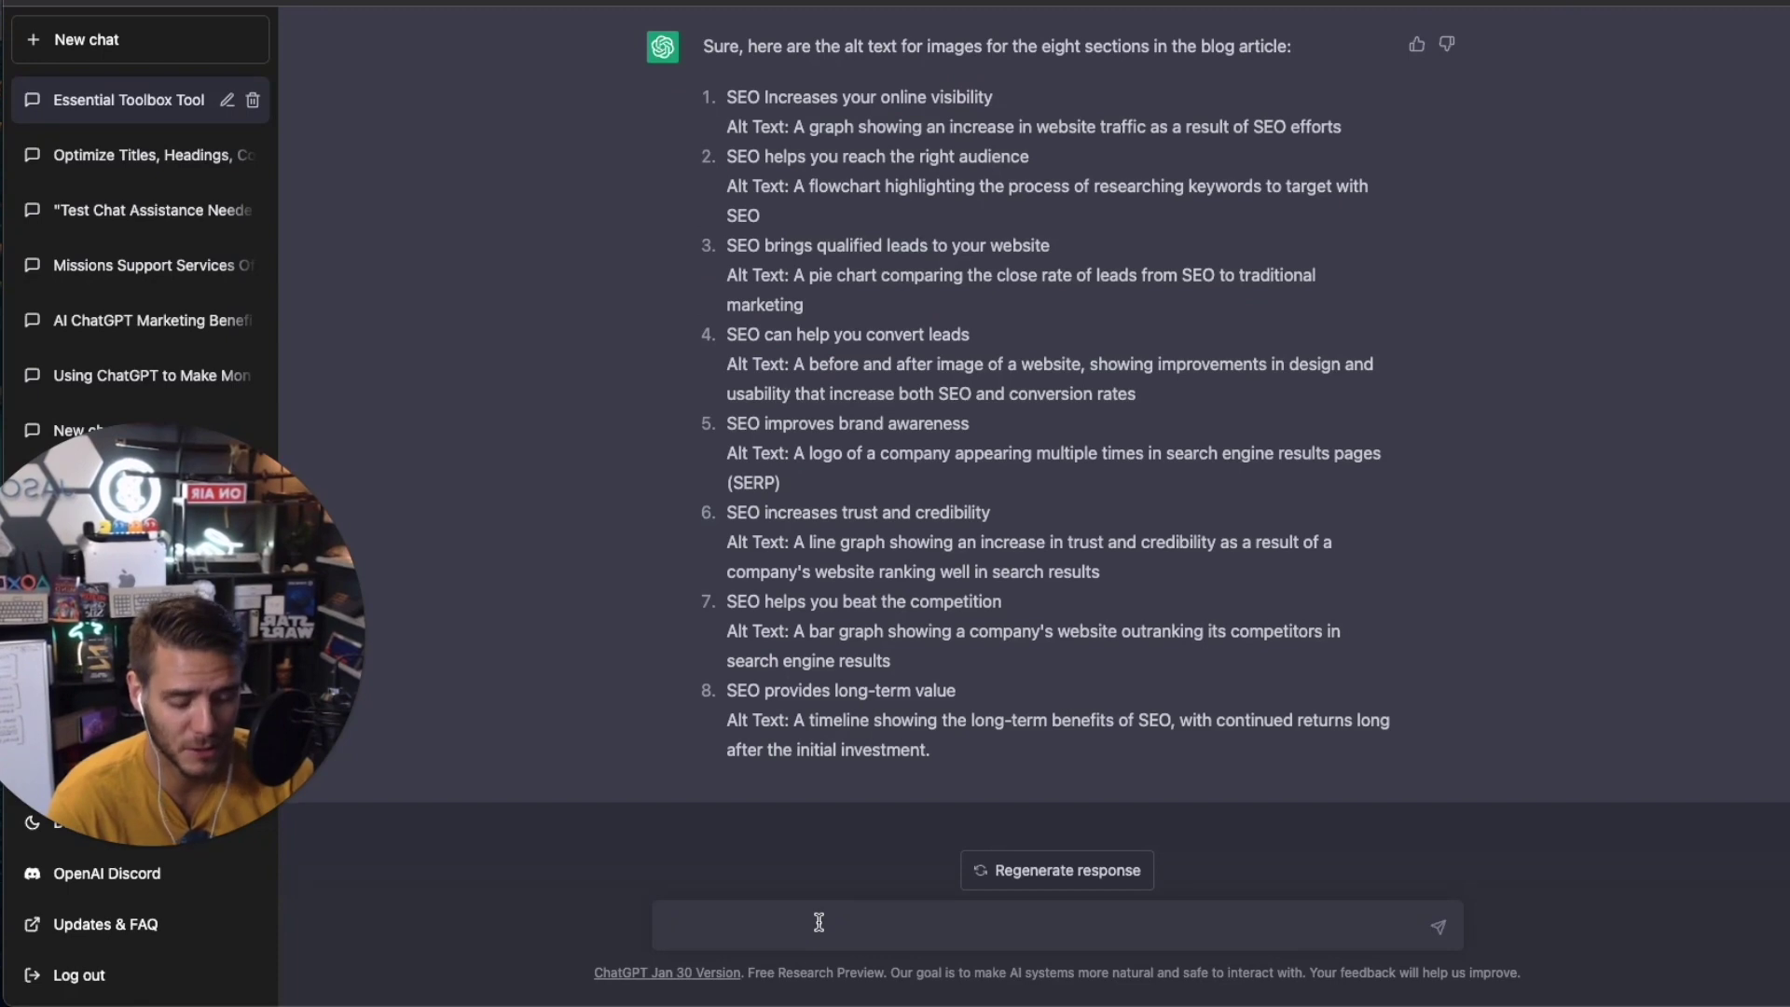
pyautogui.write('od backlink strategy for the art')
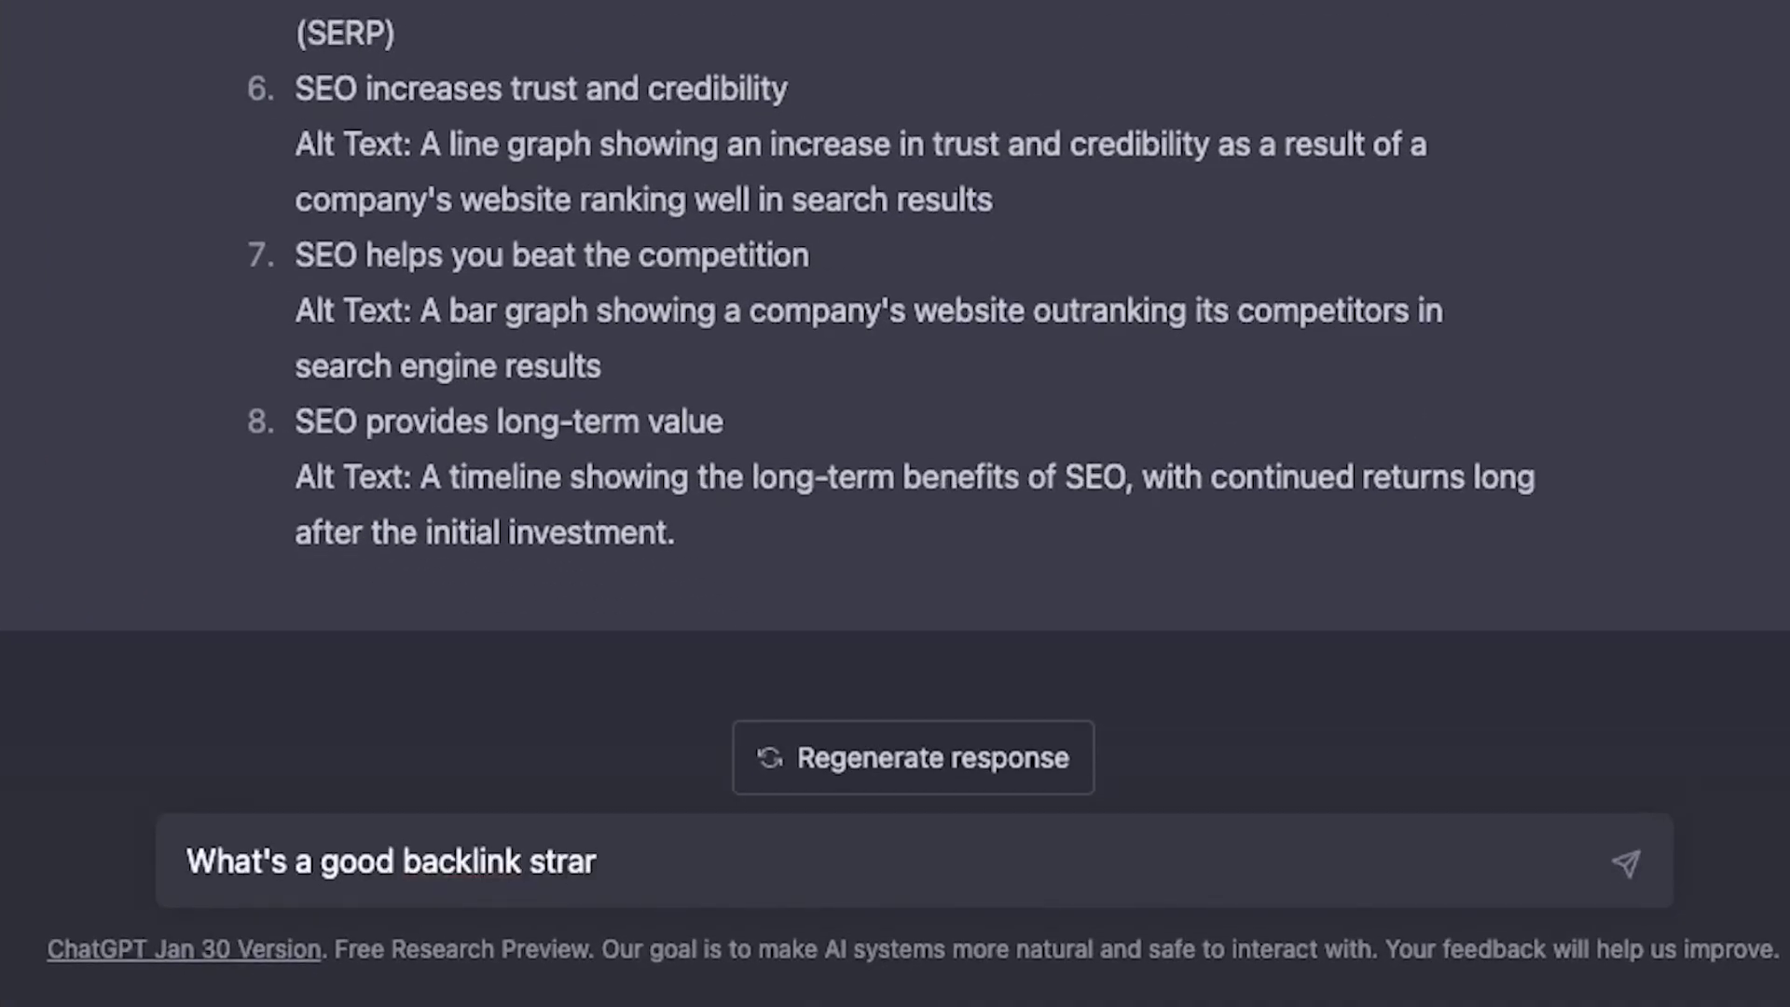
pyautogui.write('icle abocve')
pyautogui.press('BackSpace')
pyautogui.press('BackSpace')
pyautogui.press('BackSpace')
pyautogui.write('ve?')
pyautogui.press('Return')
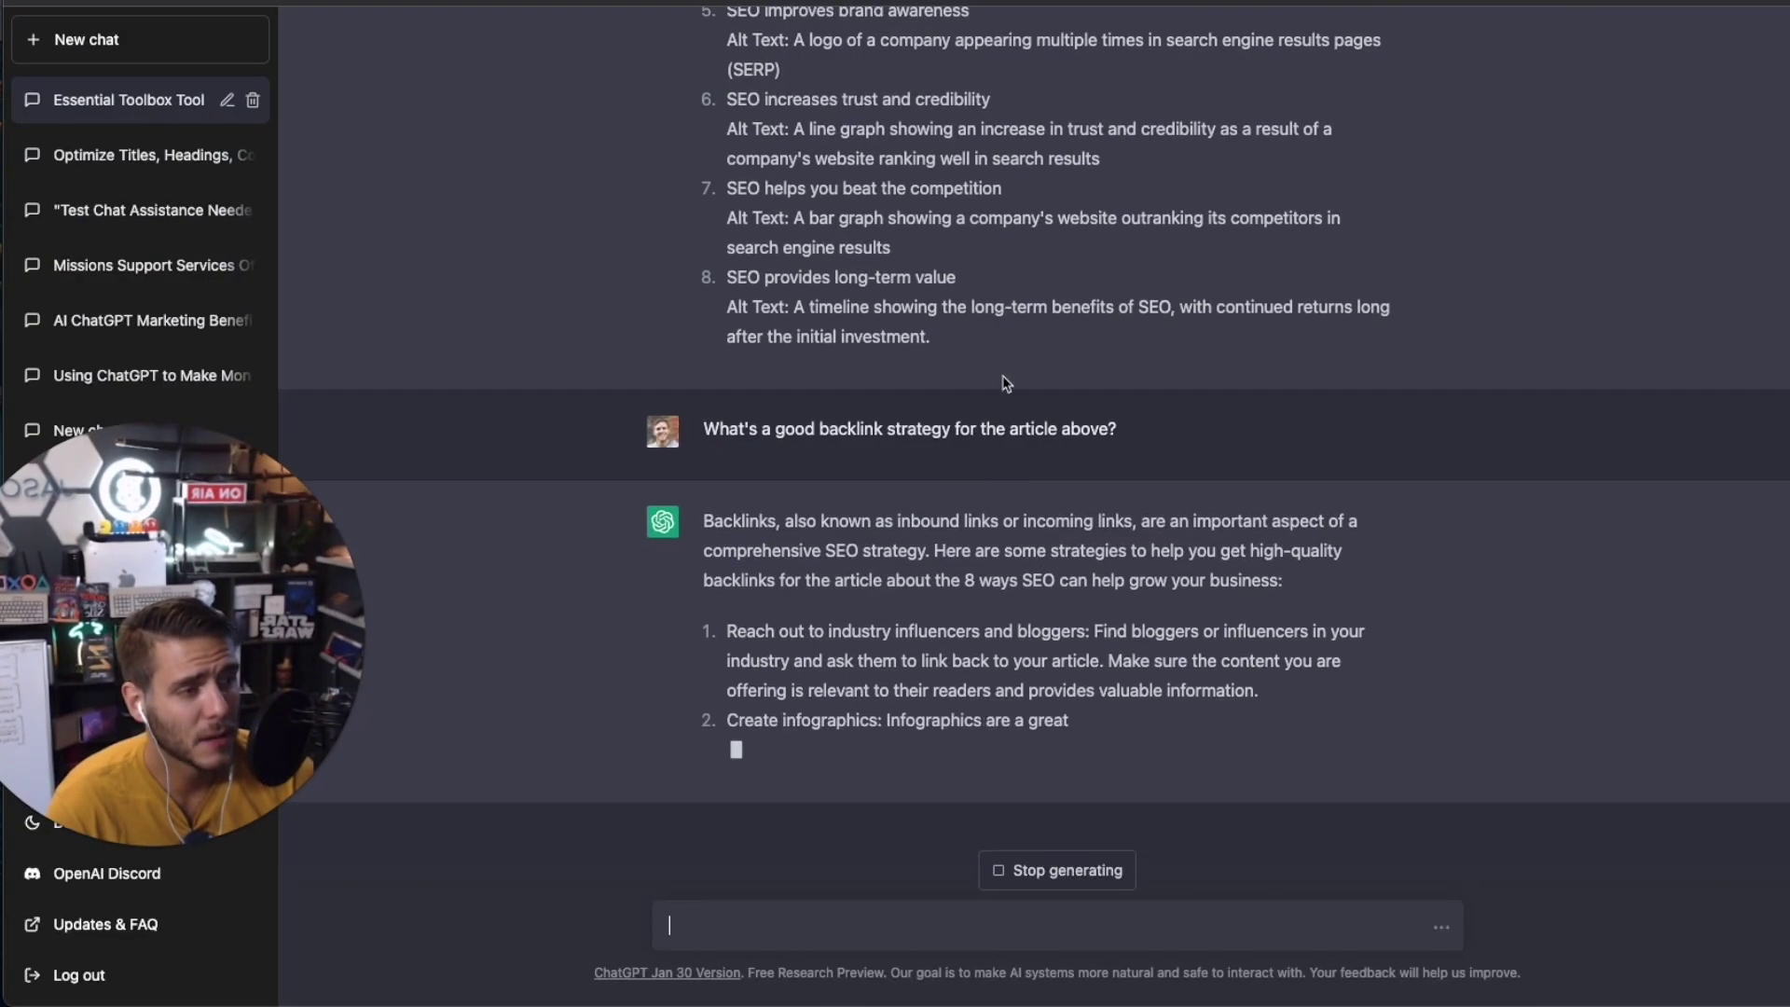
# Read through the reply's eight backlink strategies and its closing summary paragraph
pyautogui.tripleClick(1016, 420)
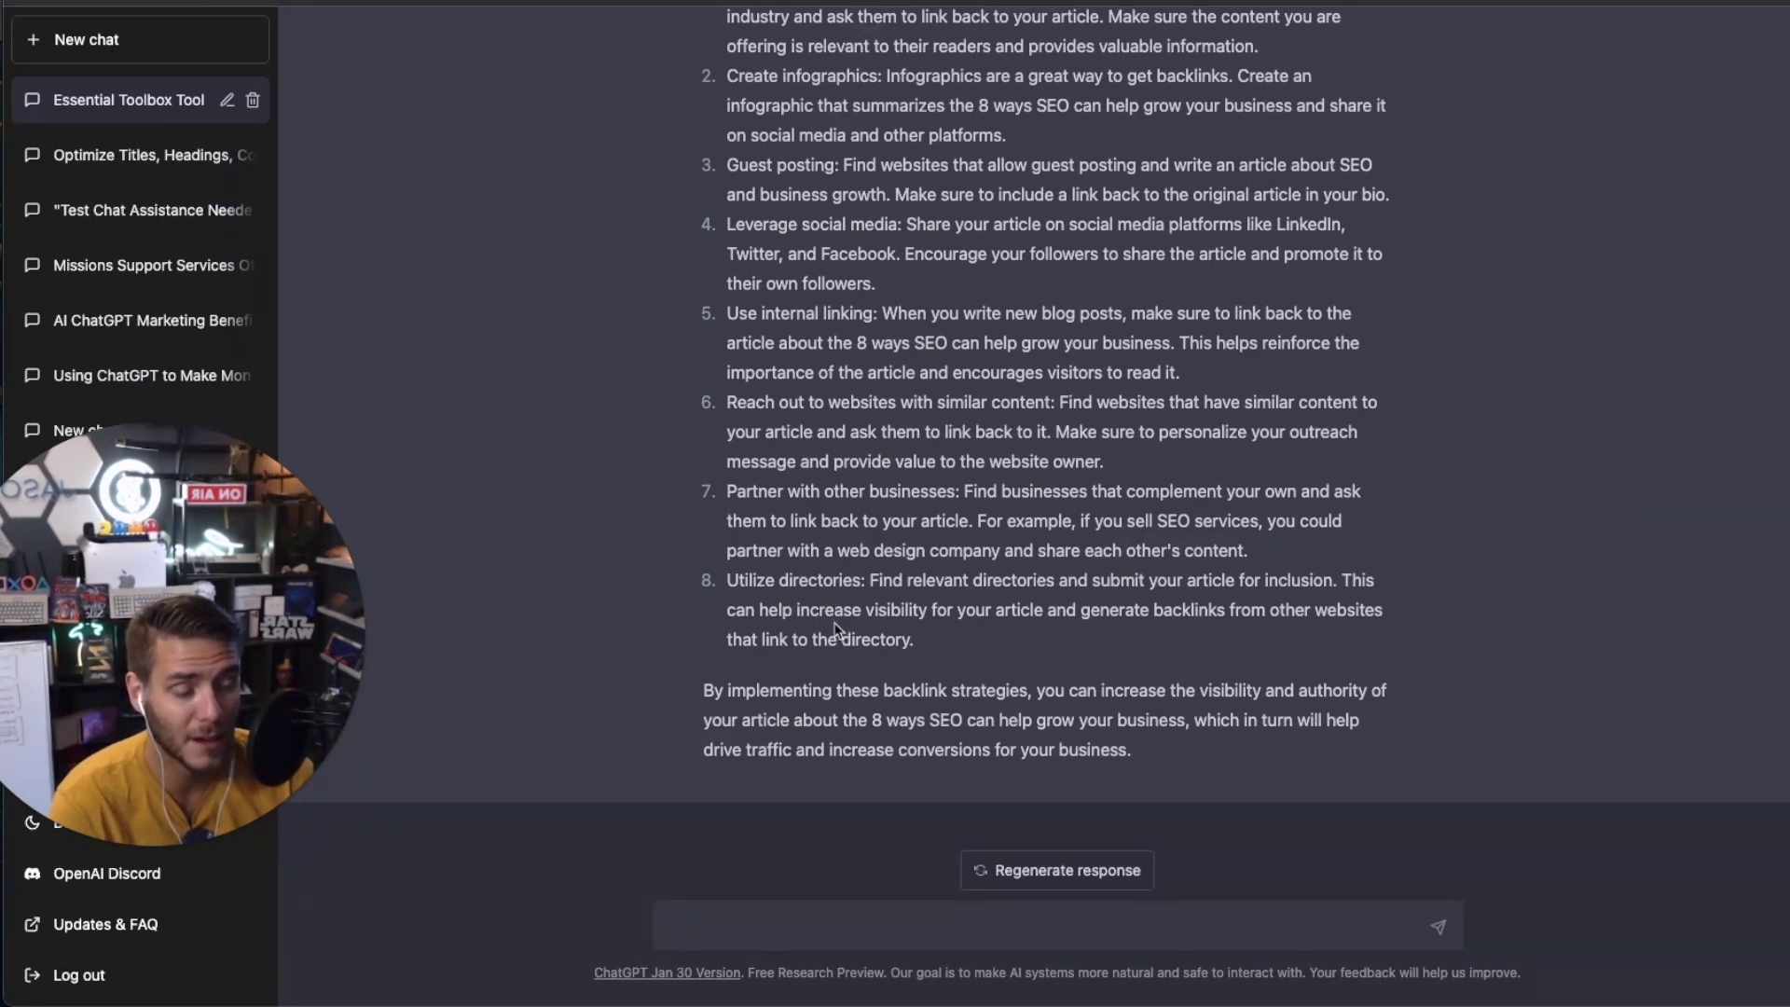
pyautogui.scroll(3, 997, 550)
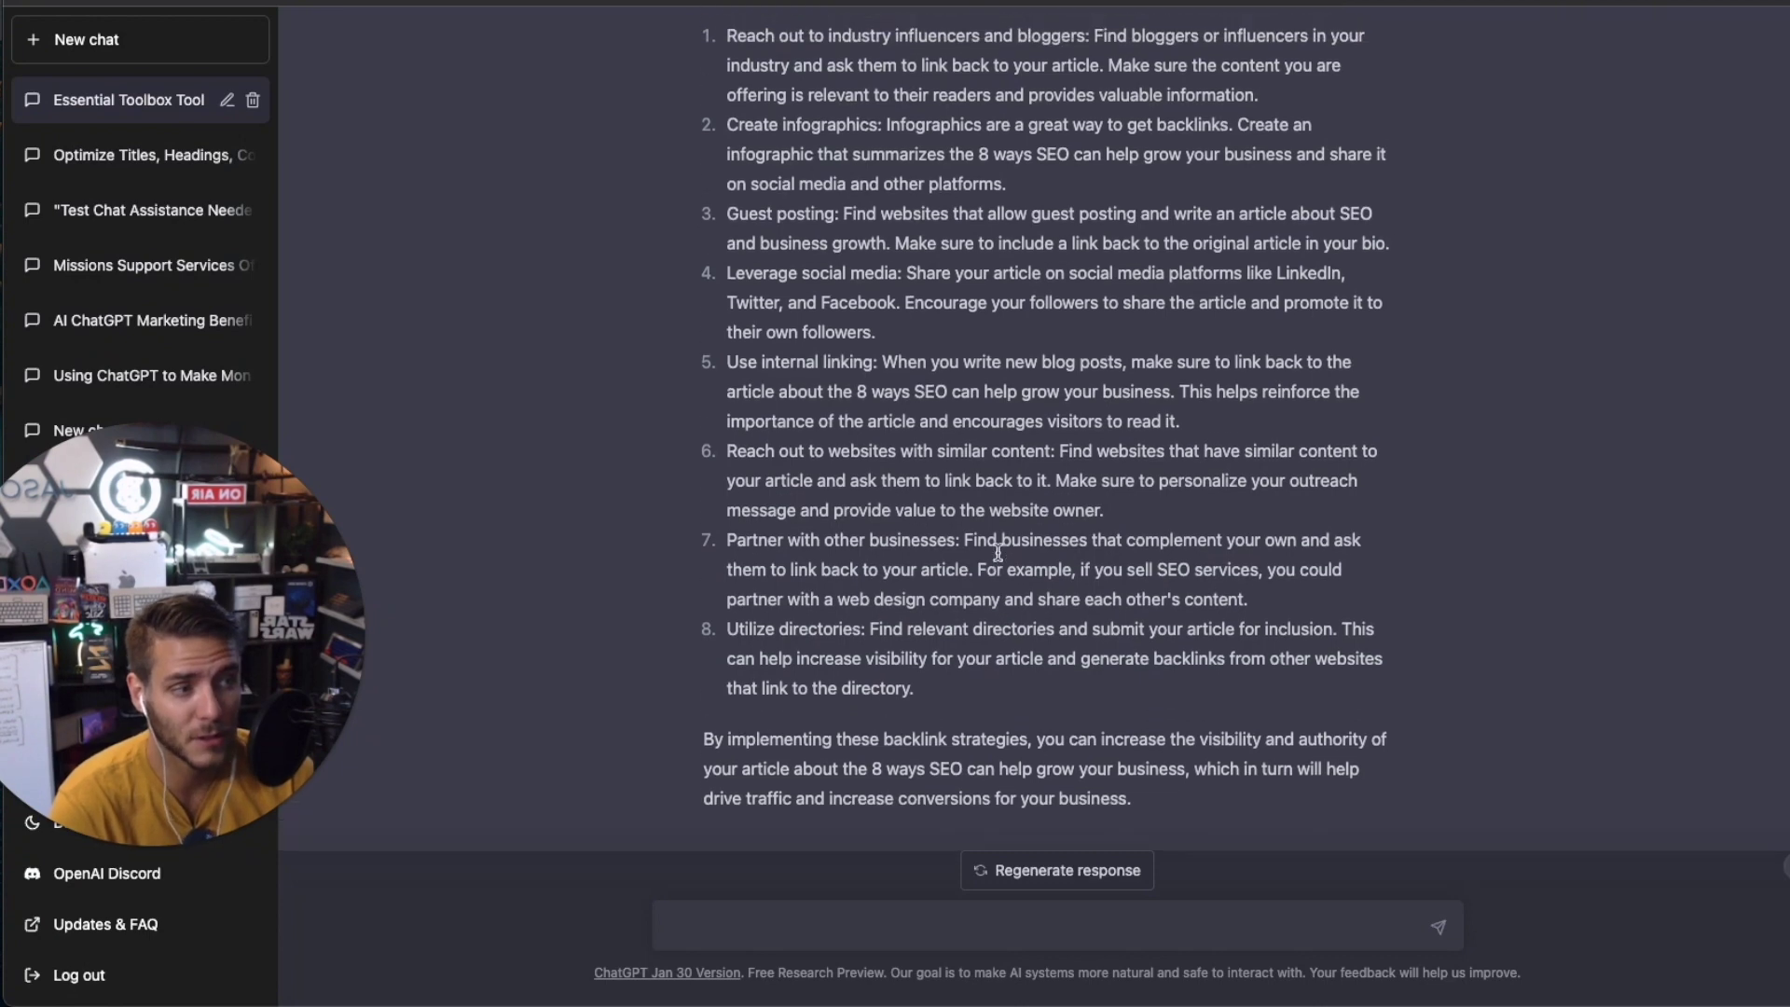
pyautogui.scroll(5, 956, 643)
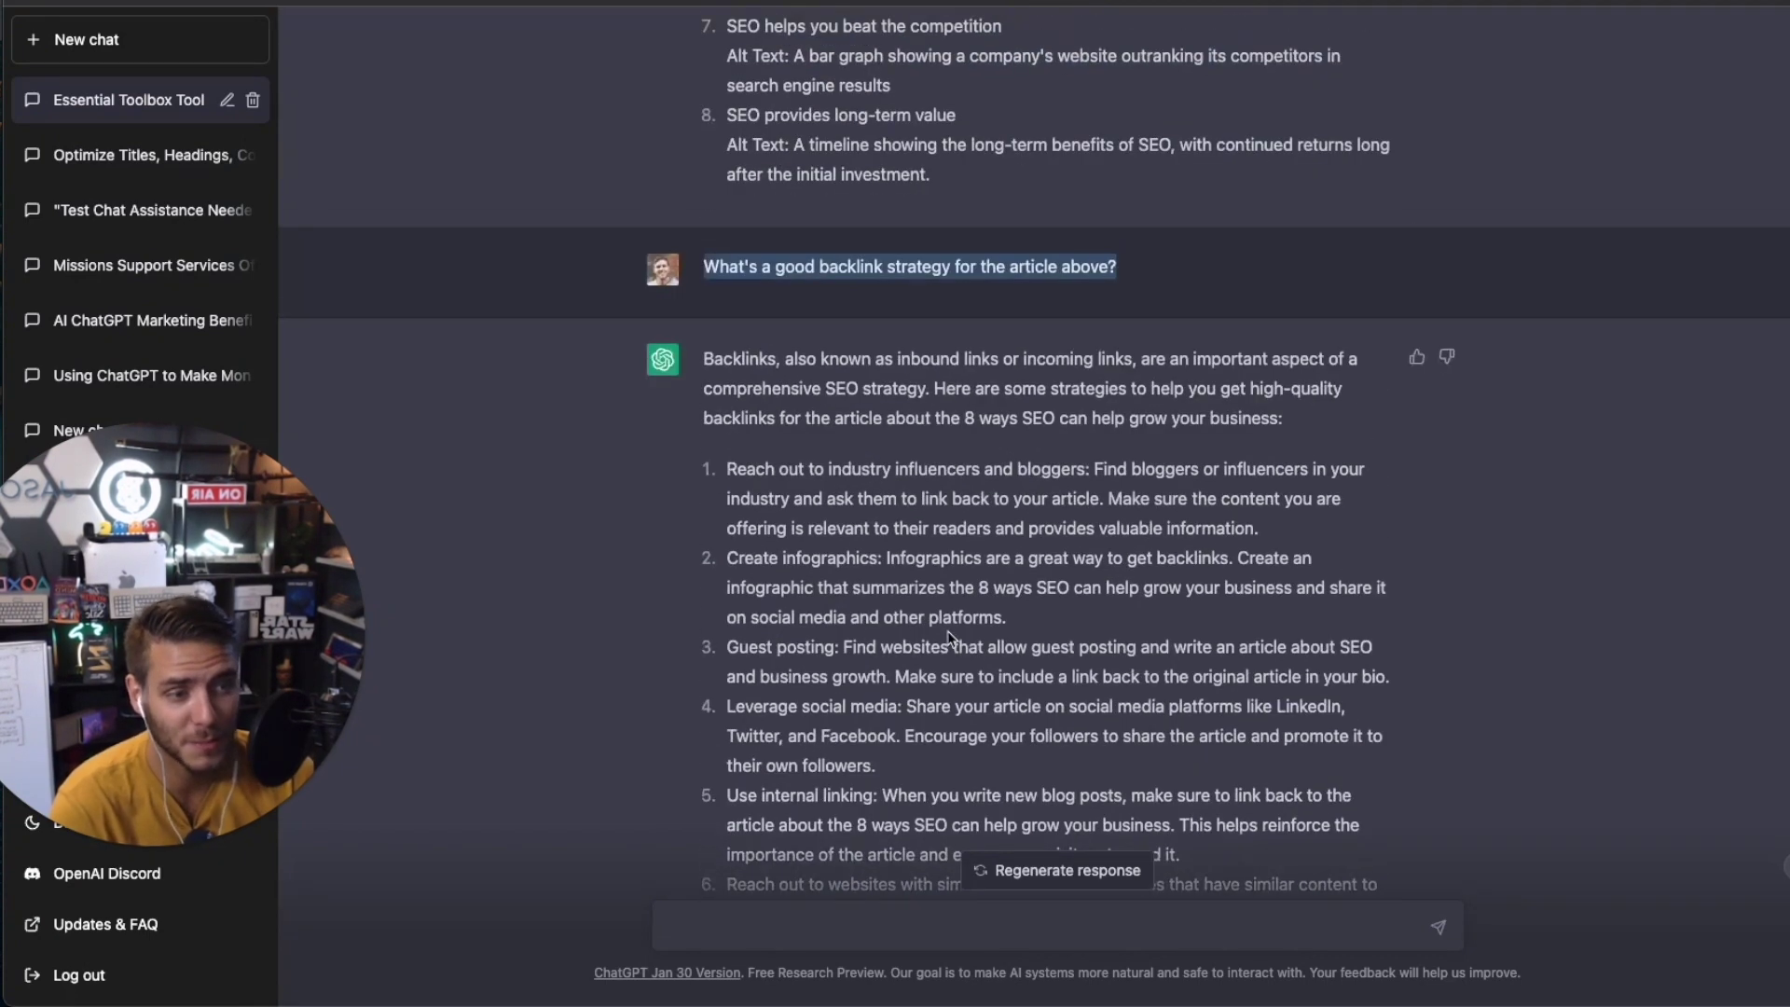
pyautogui.scroll(-6, 948, 638)
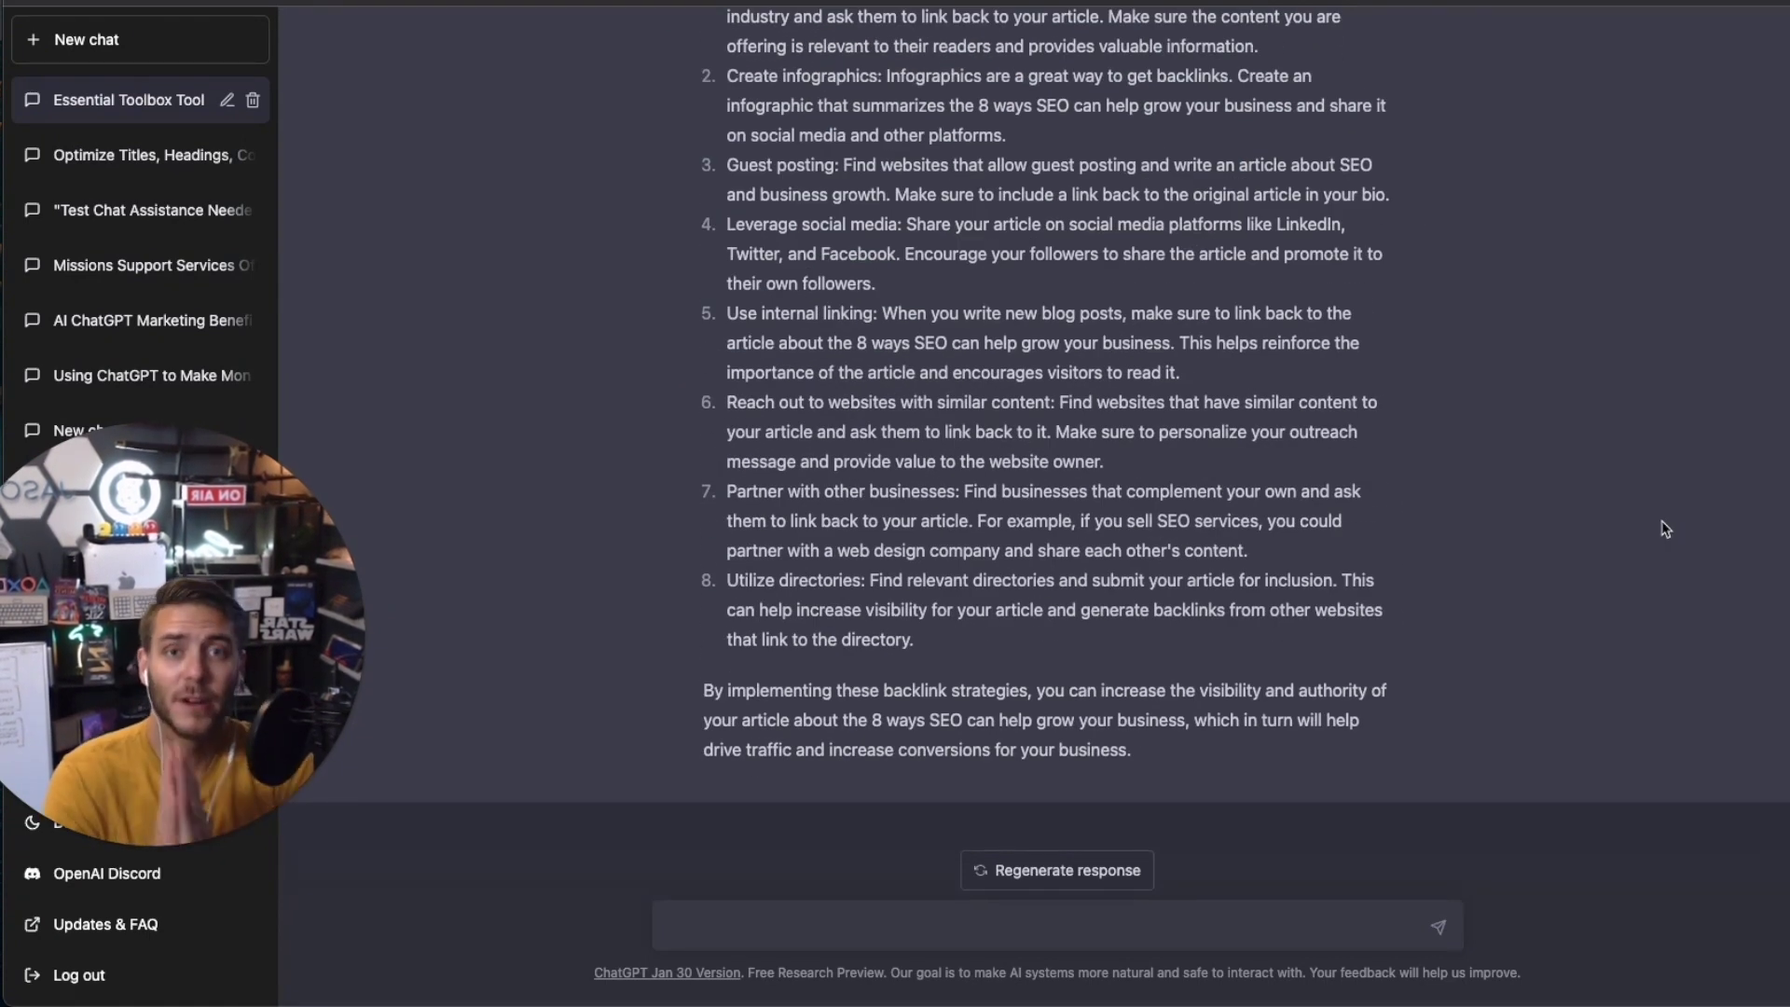